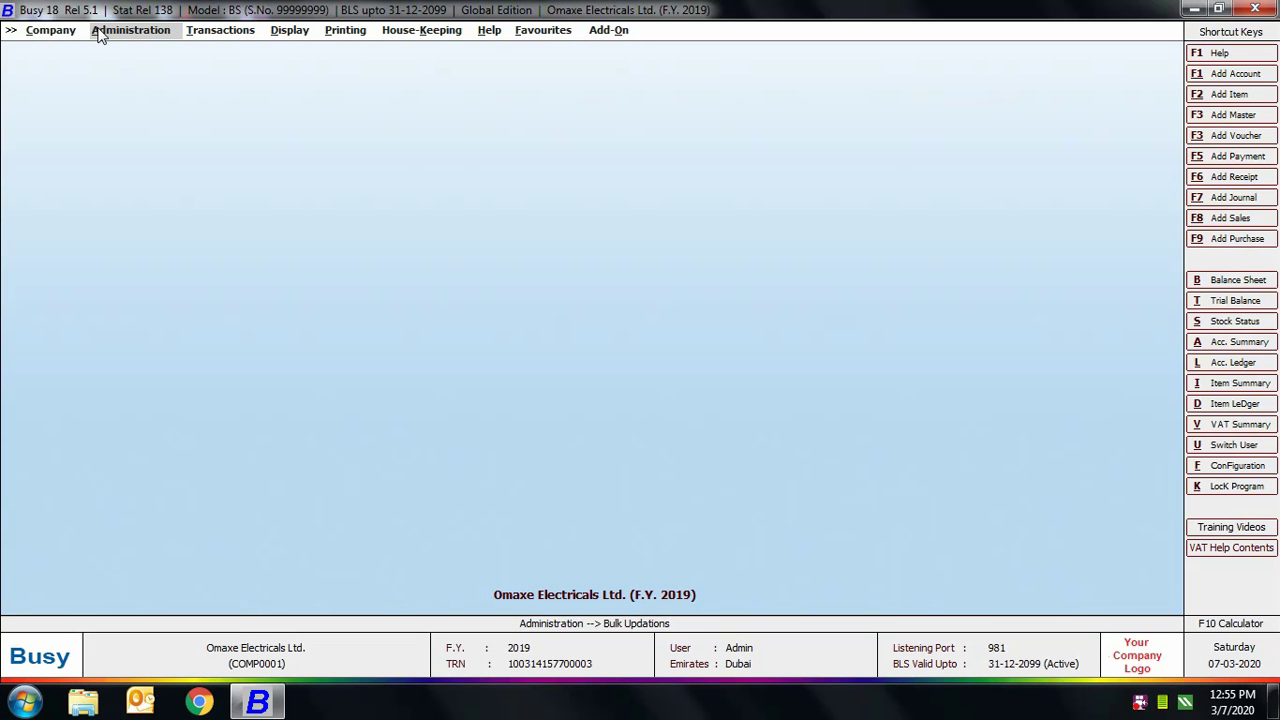
Launch Multiple Account Creation / Modification from Administration > Bulk Updations
left_click(110, 33)
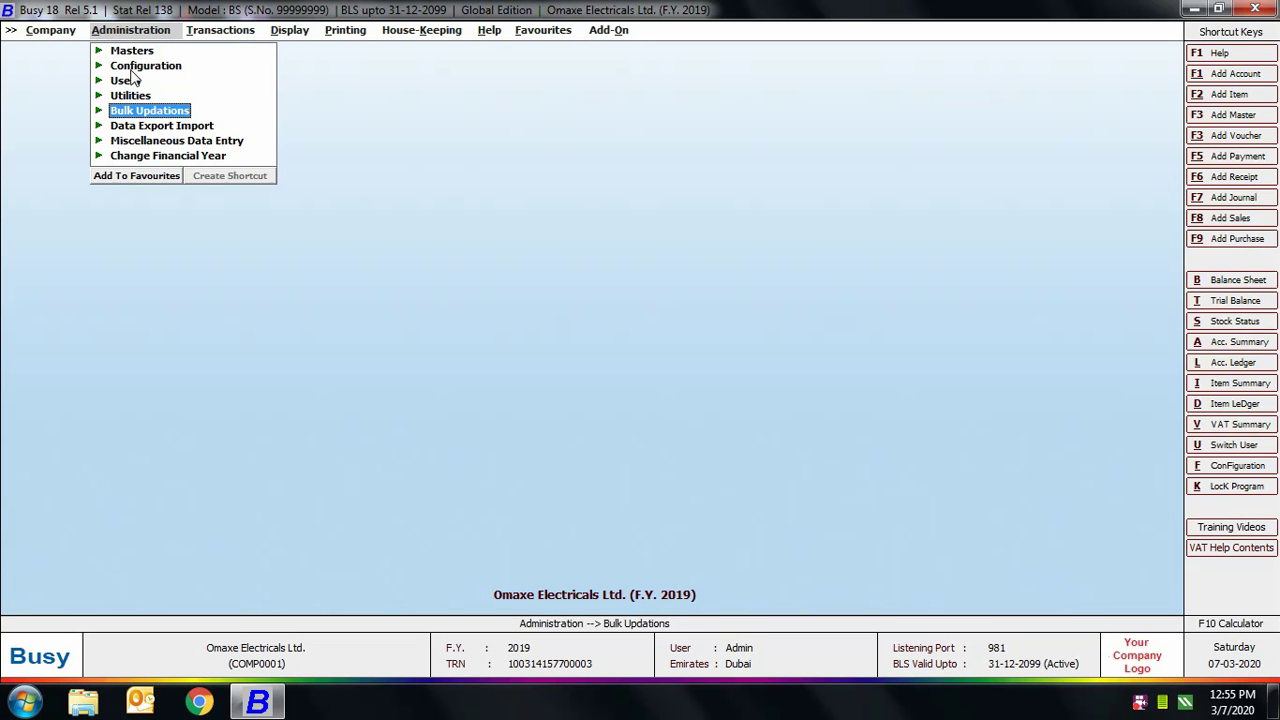
left_click(150, 110)
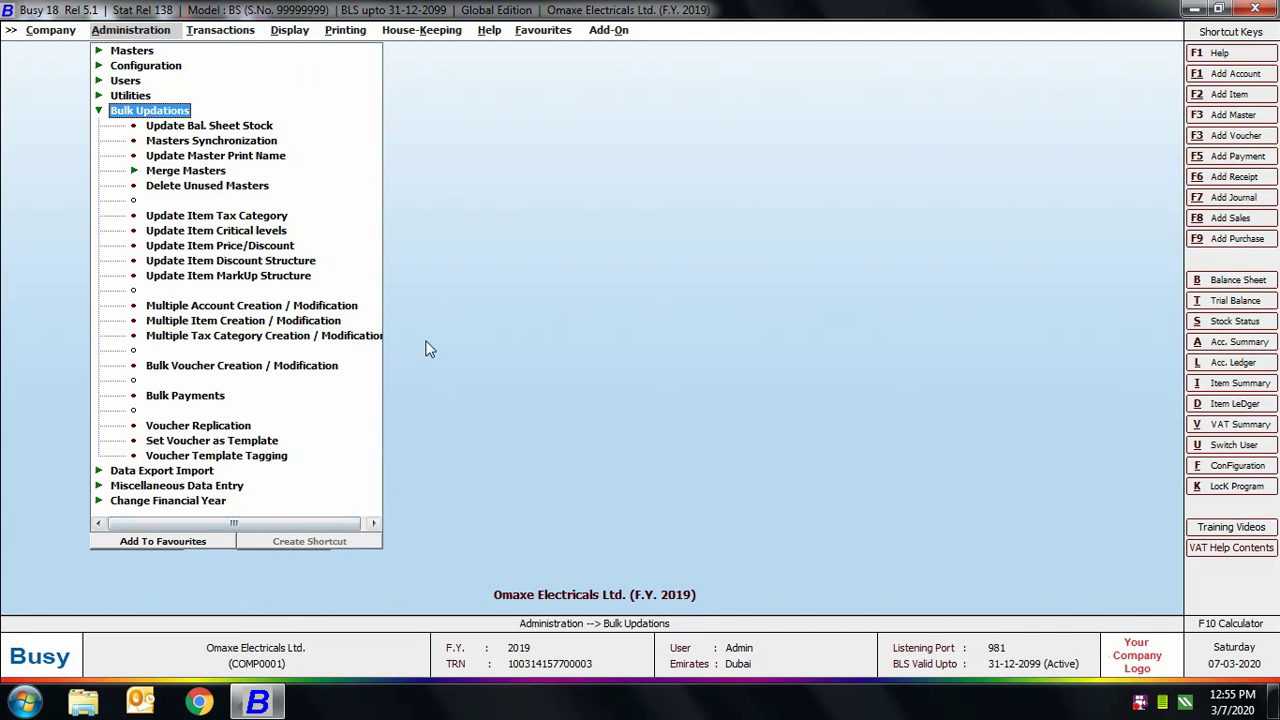
left_click(200, 310)
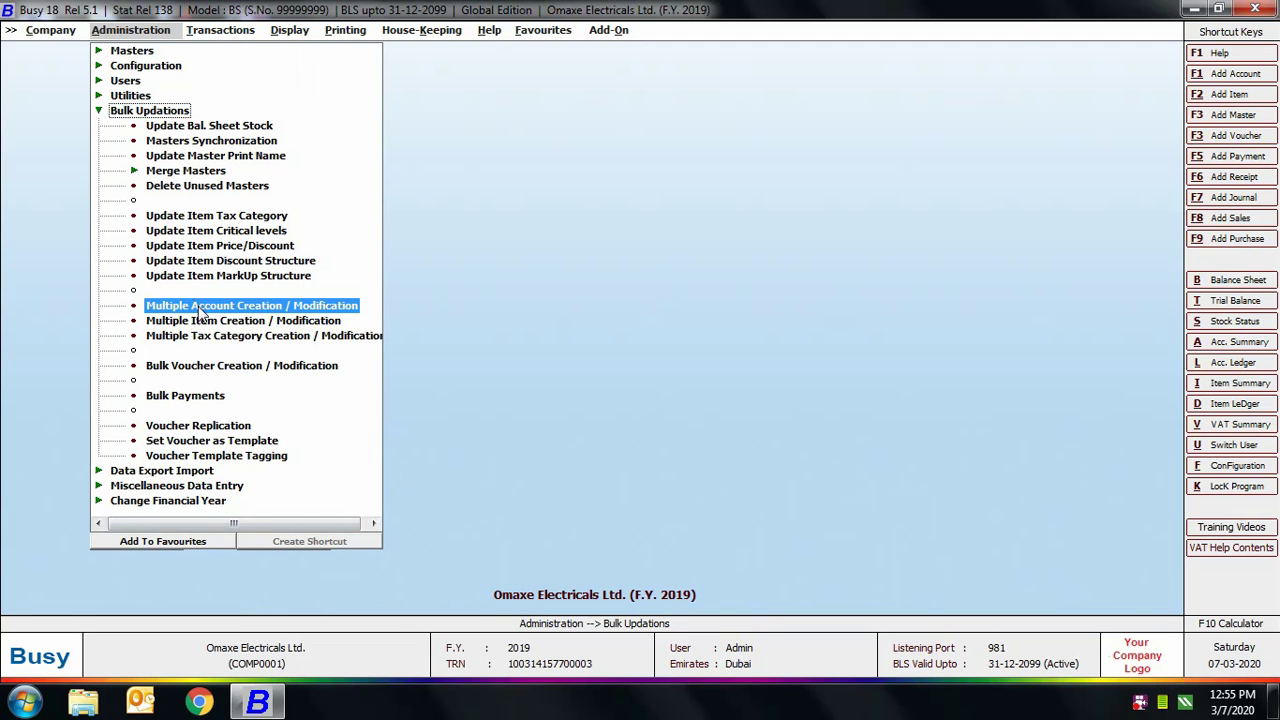
left_click(200, 310)
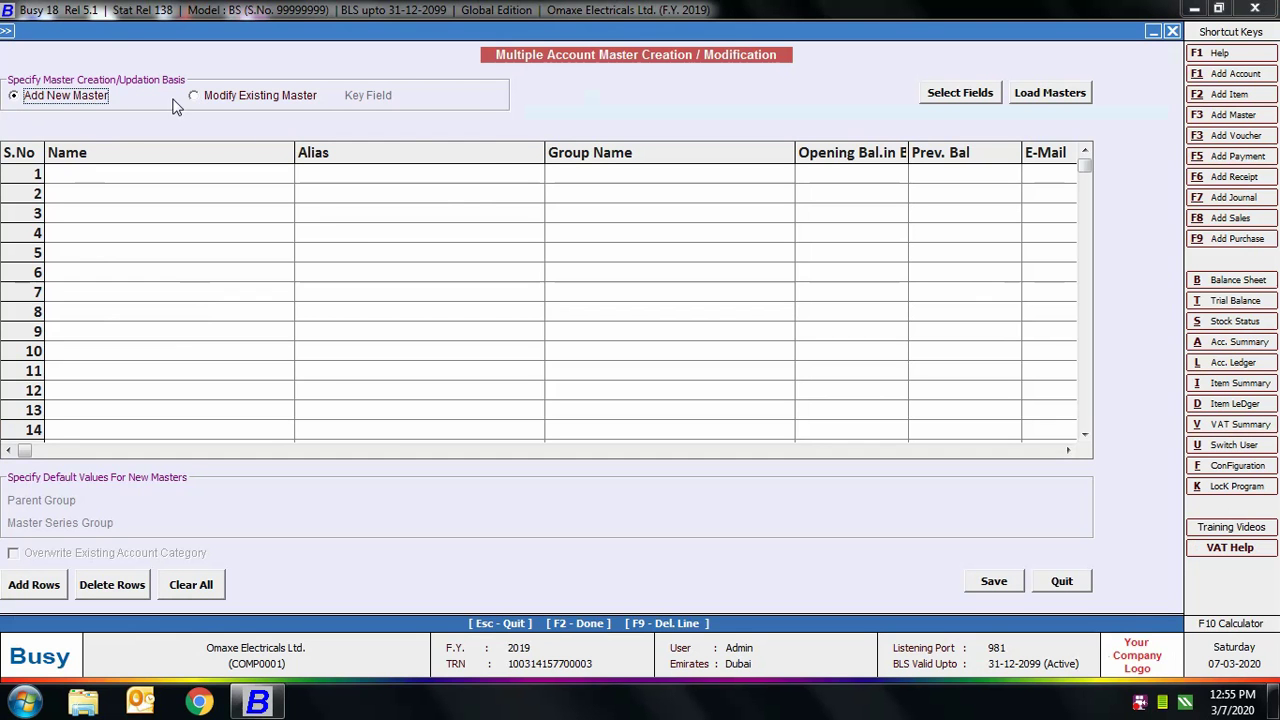
Switch to Modify Existing Master with Name as key field, check Select Fields, then Load Masters
left_click(236, 99)
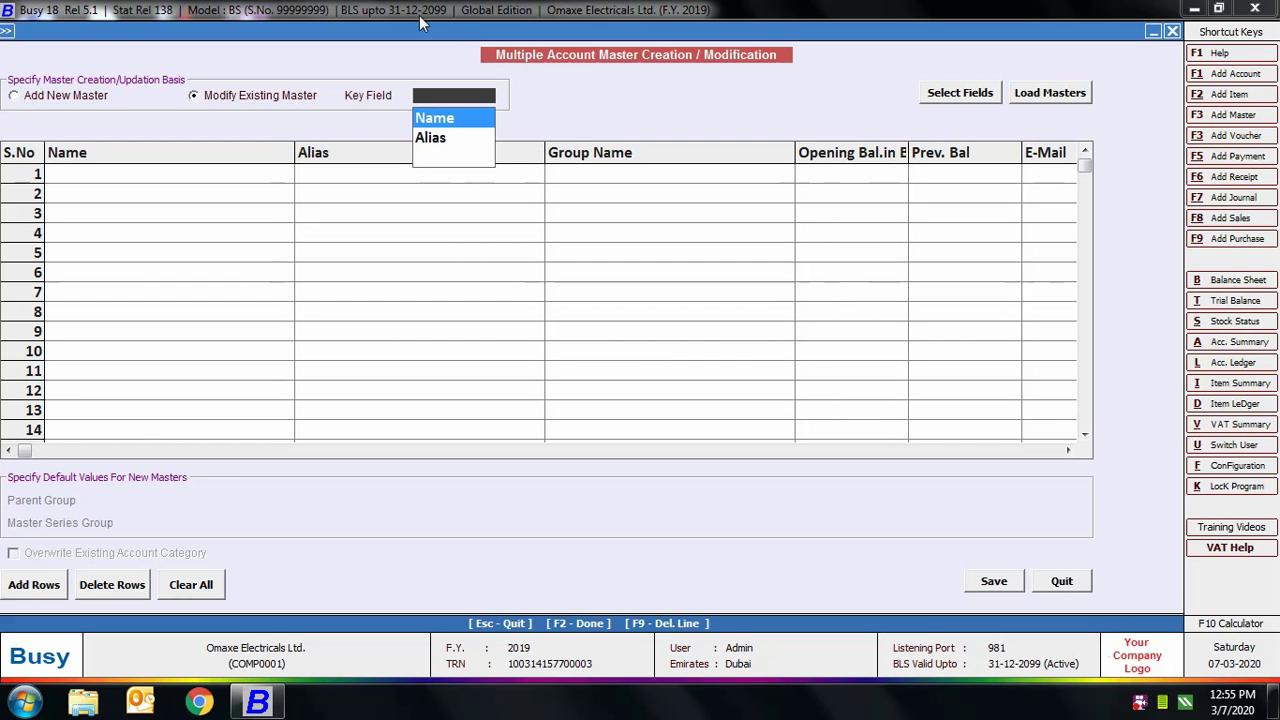
left_click(436, 119)
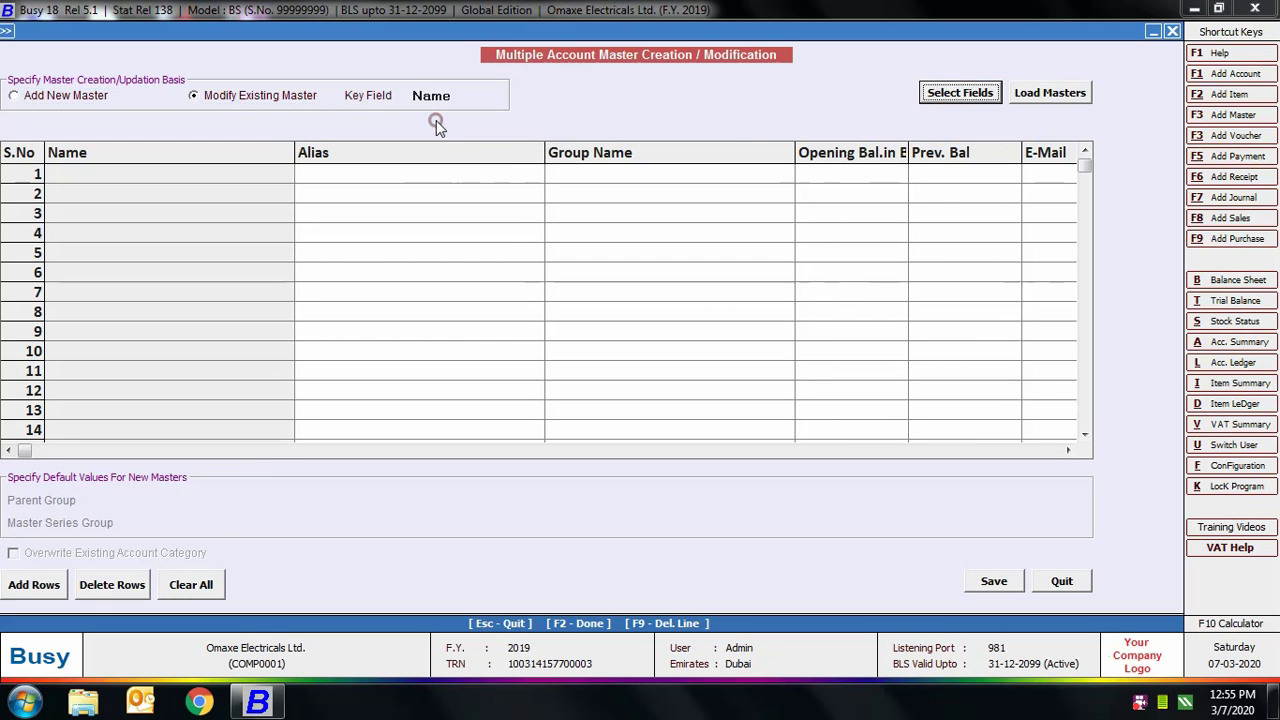
left_click(958, 96)
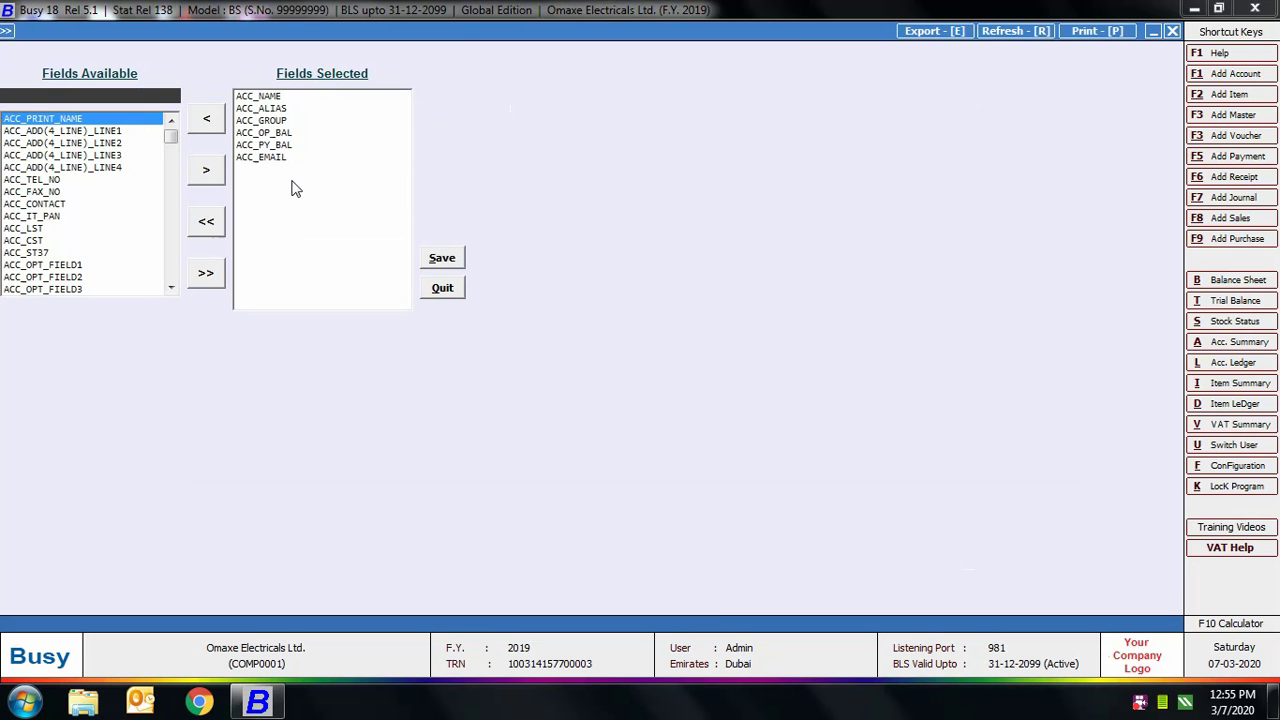
left_click(1172, 33)
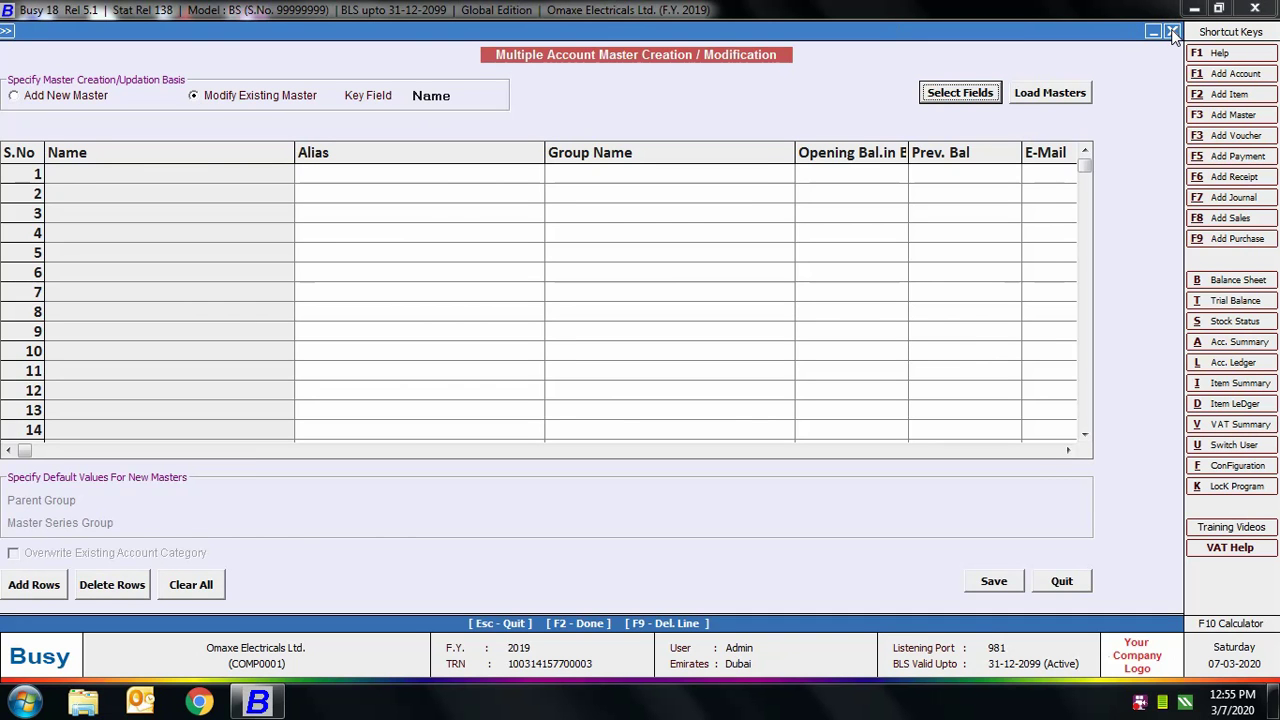
left_click(1045, 92)
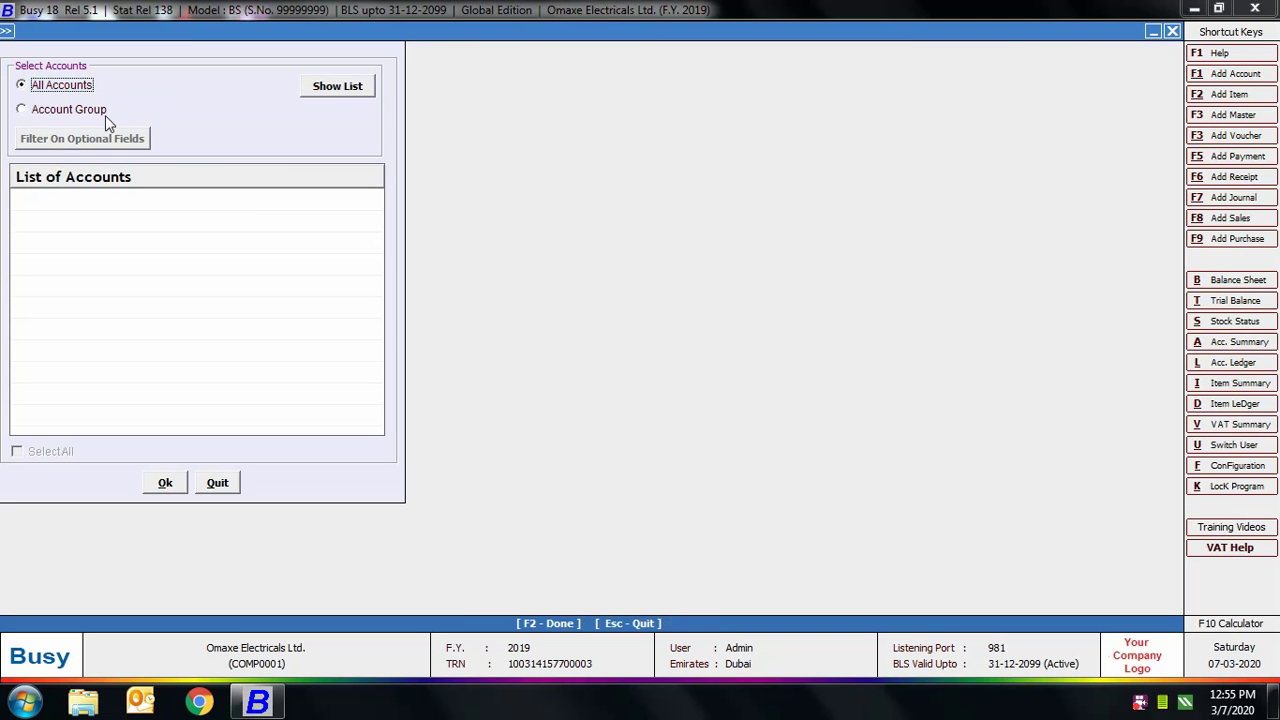
Load Arshia Enterprises and Zayed Traders from the Sundry Debtors group into the grid
left_click(68, 110)
type("sund")
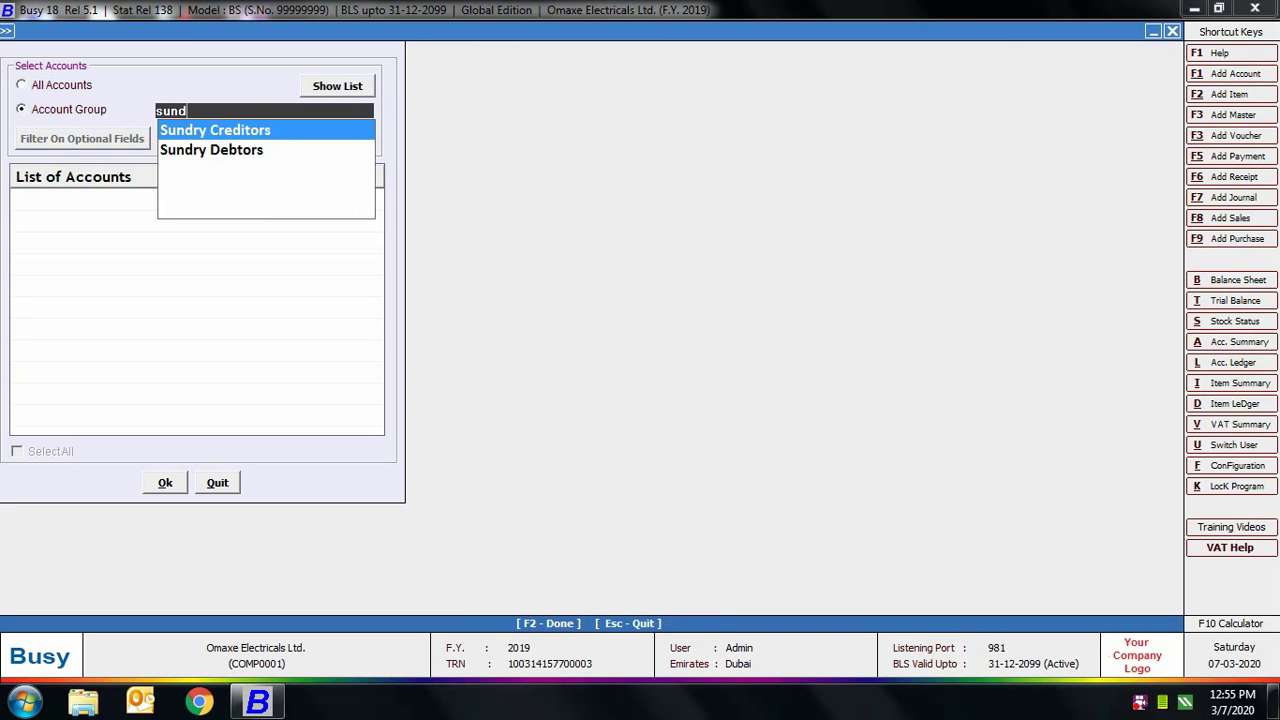
type("ry")
key("Down")
left_click(337, 86)
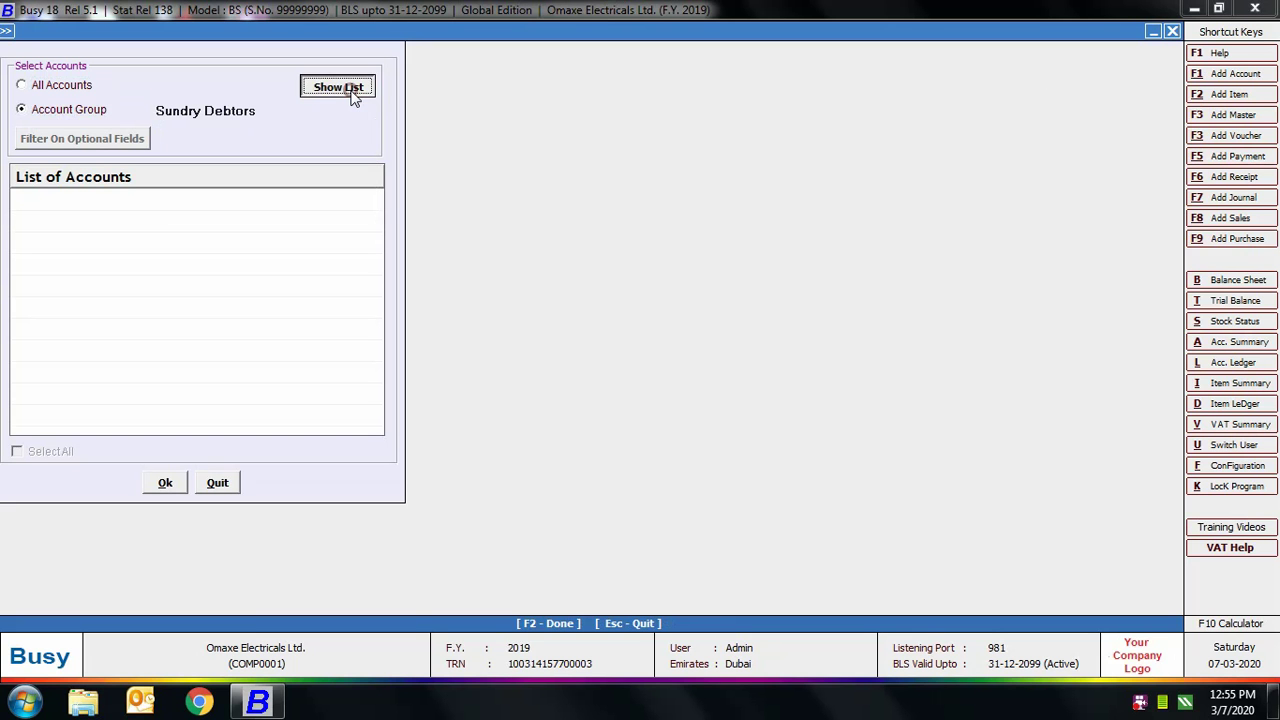
left_click(20, 199)
left_click(20, 220)
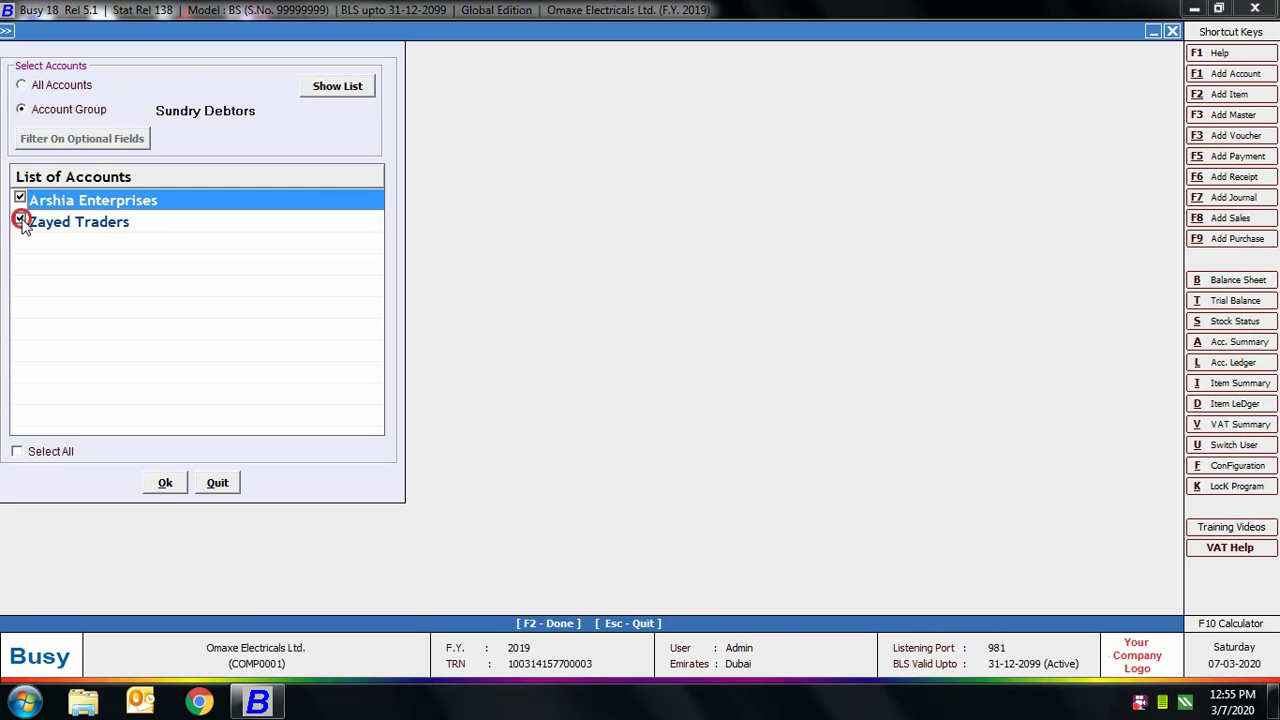
left_click(155, 482)
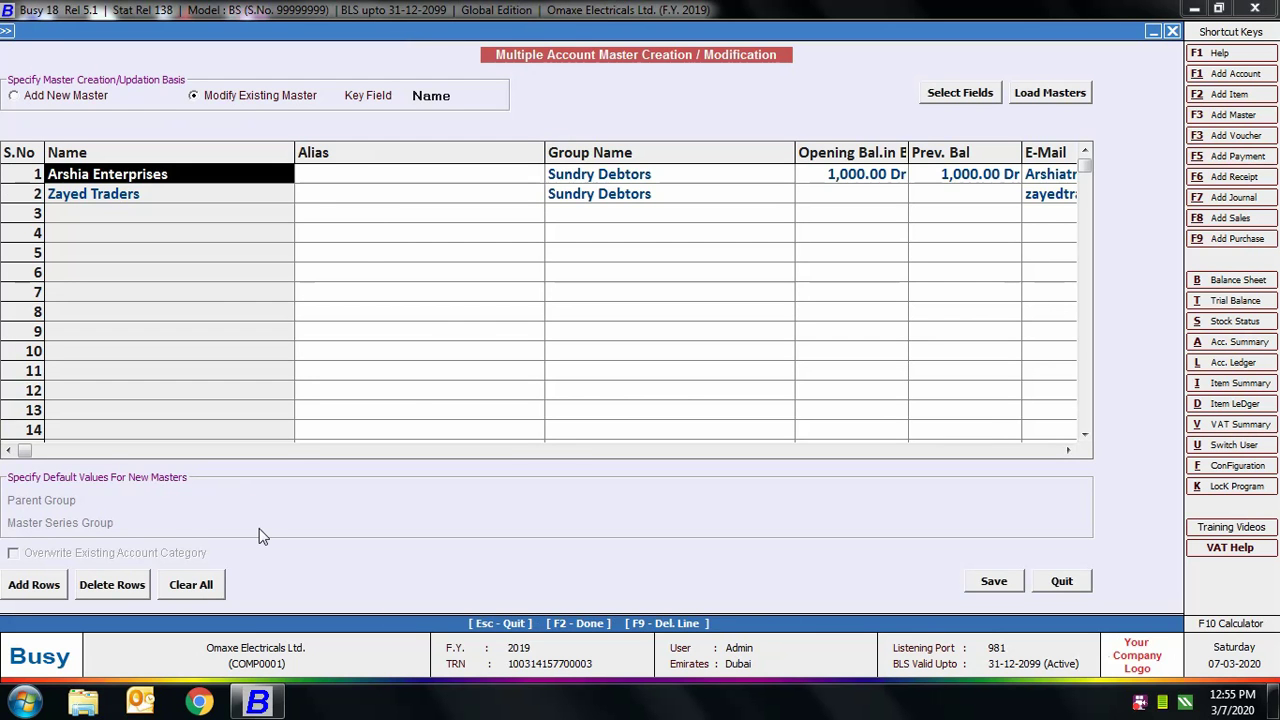
Enter 1500 as Zayed Traders' opening balance and previous balance
left_click_drag(380, 180, 390, 206)
left_click_drag(836, 184, 838, 204)
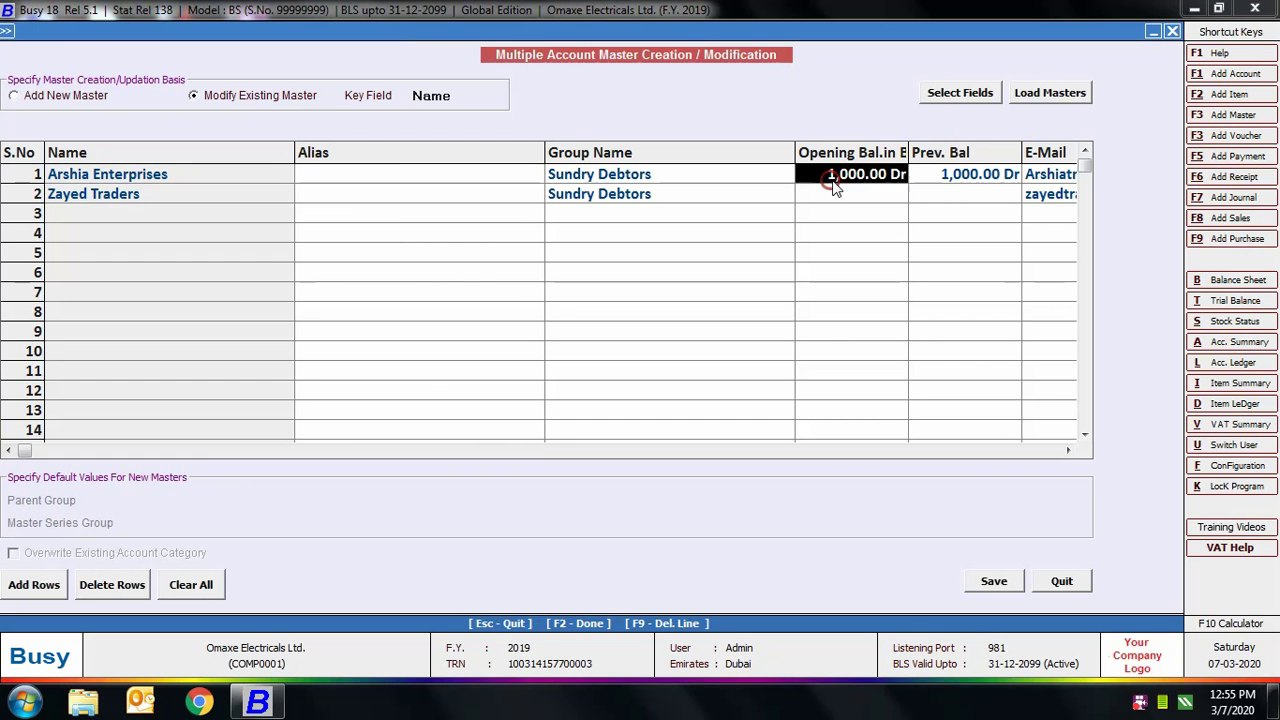
left_click(1068, 450)
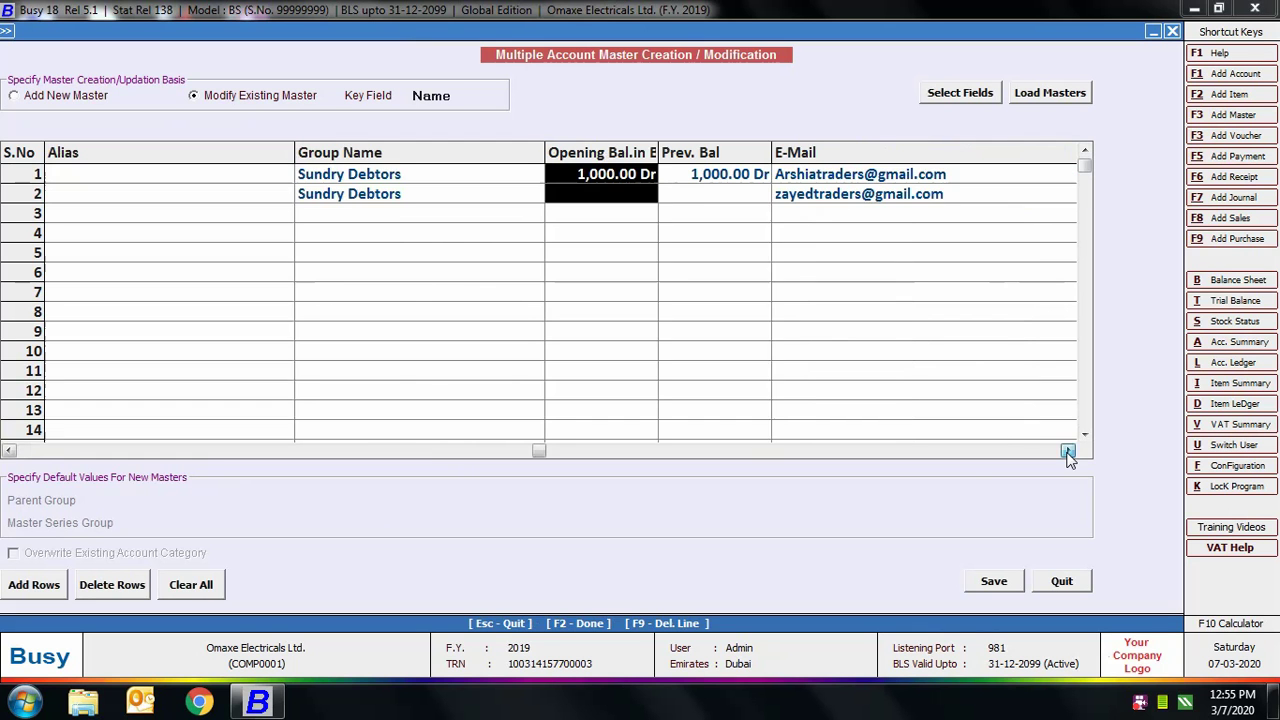
left_click(1068, 450)
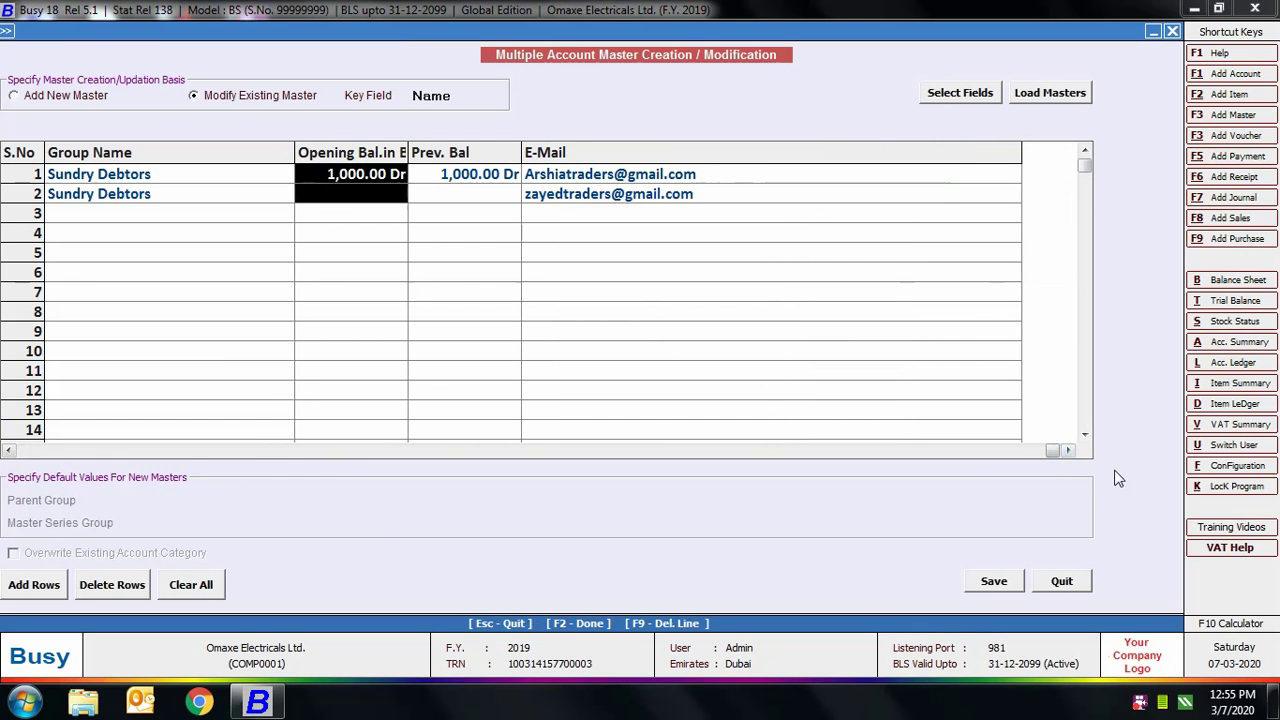
left_click_drag(1054, 451, 22, 460)
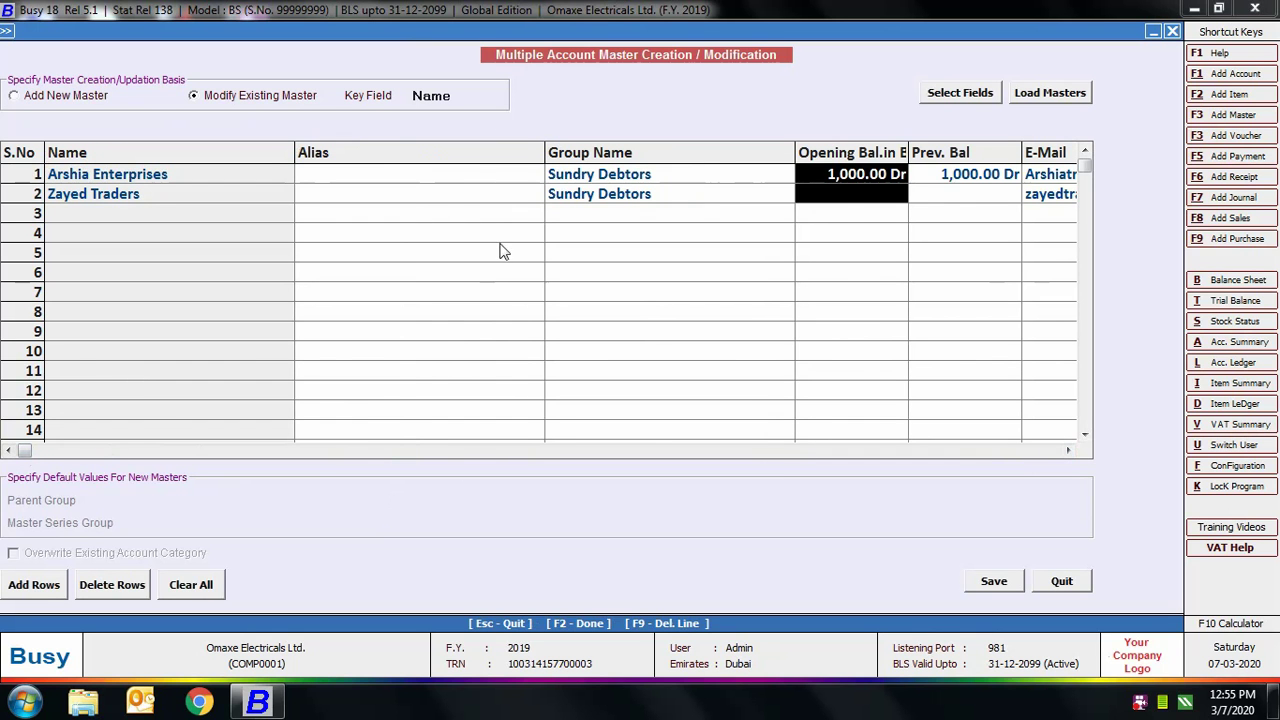
left_click(851, 200)
type("1500")
key("Return")
type("1500")
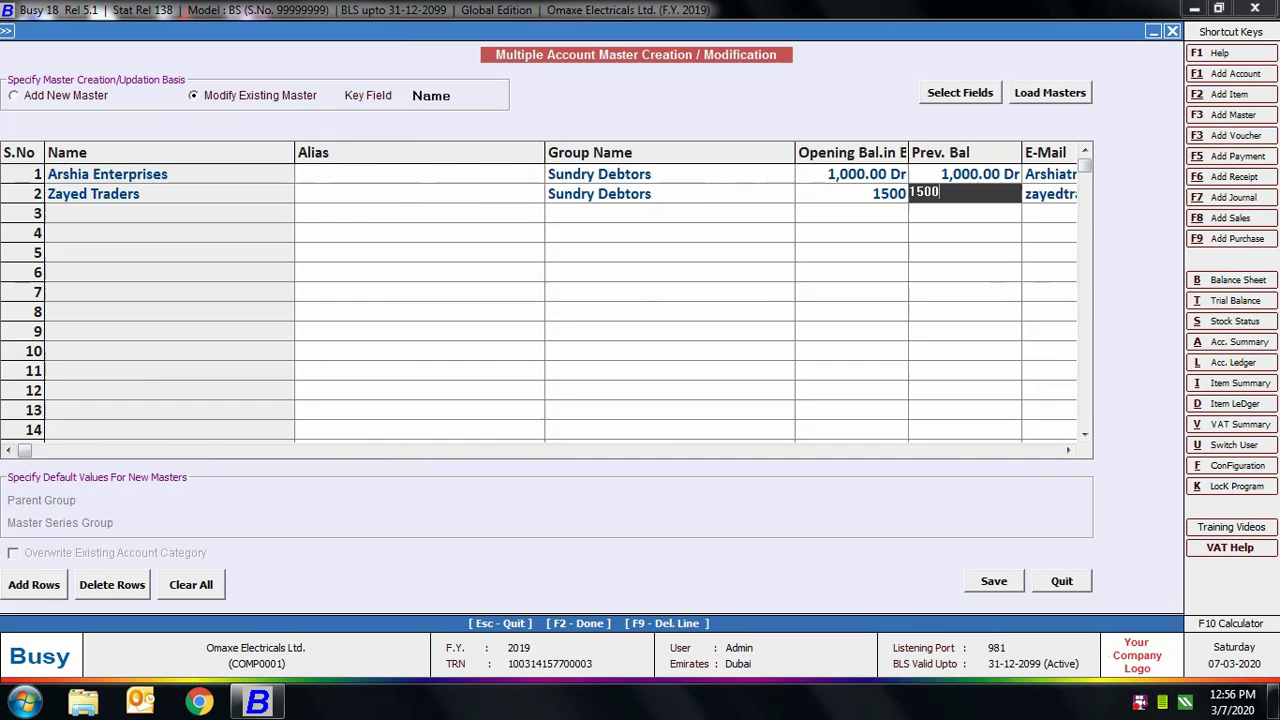
key("Return")
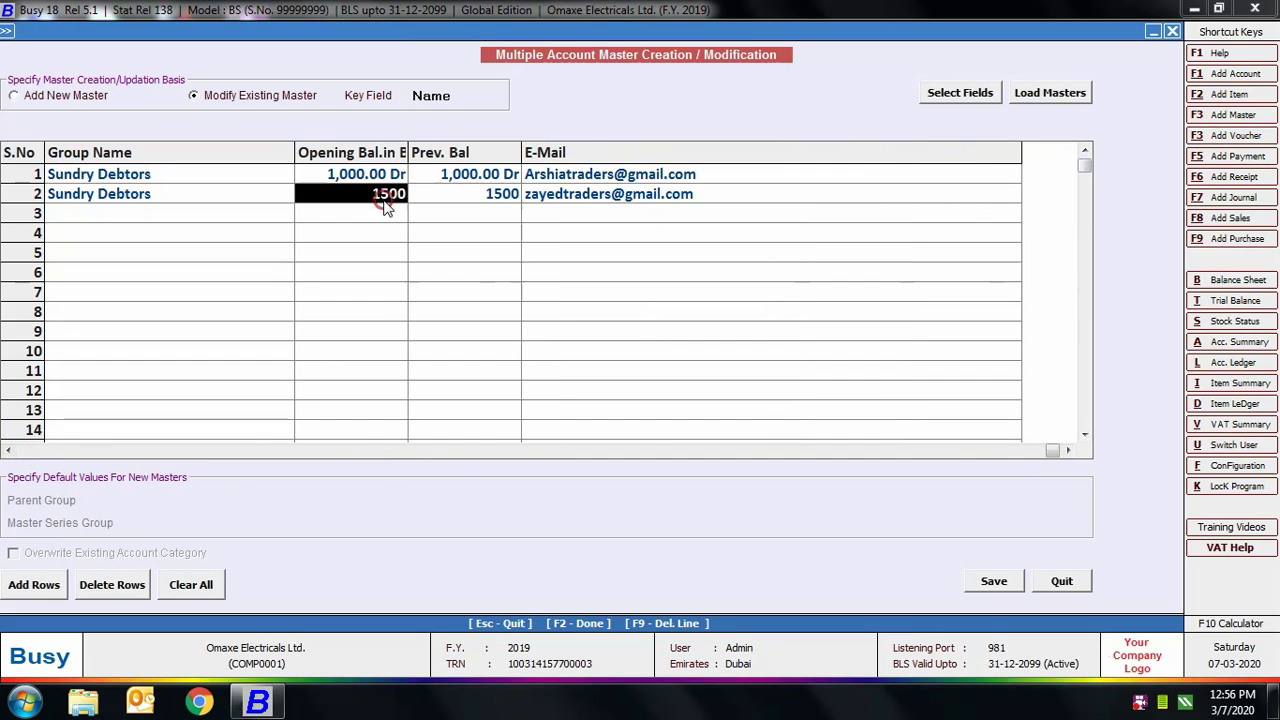
left_click_drag(1051, 450, 60, 465)
Switch to Add New Master and enter account Globus Traders in the Sundry Debtors group
left_click(89, 98)
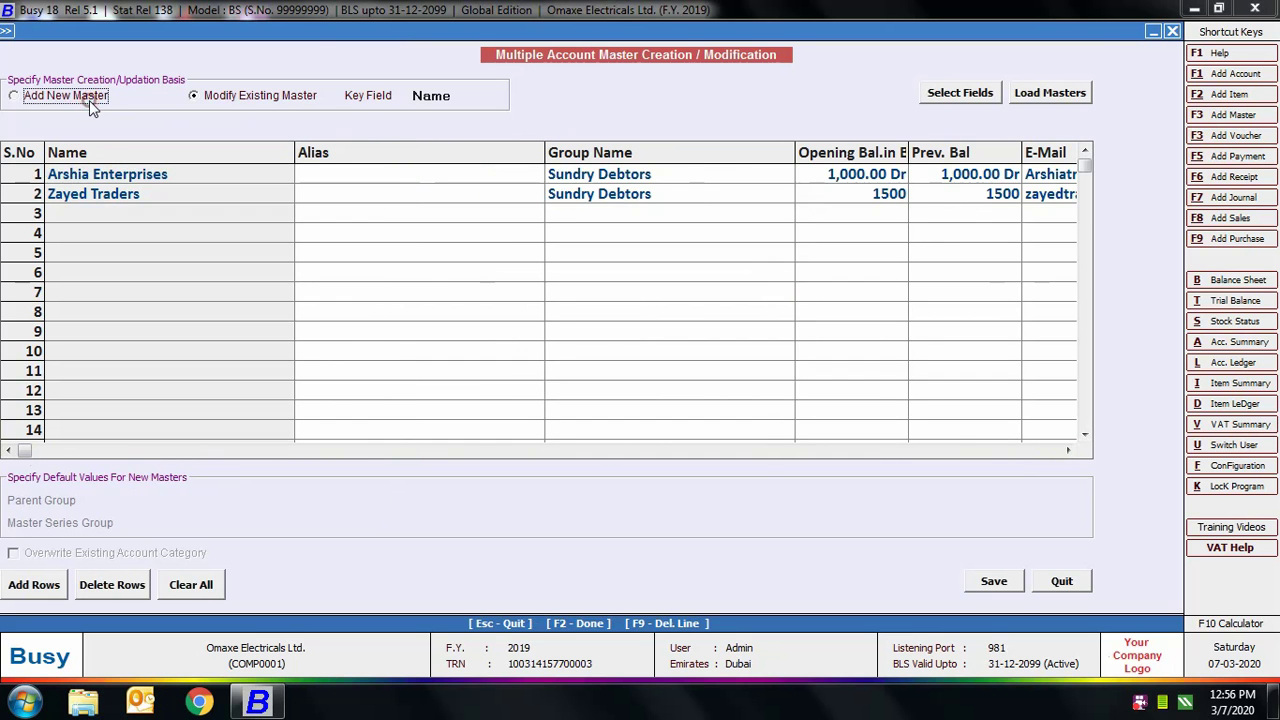
left_click(684, 390)
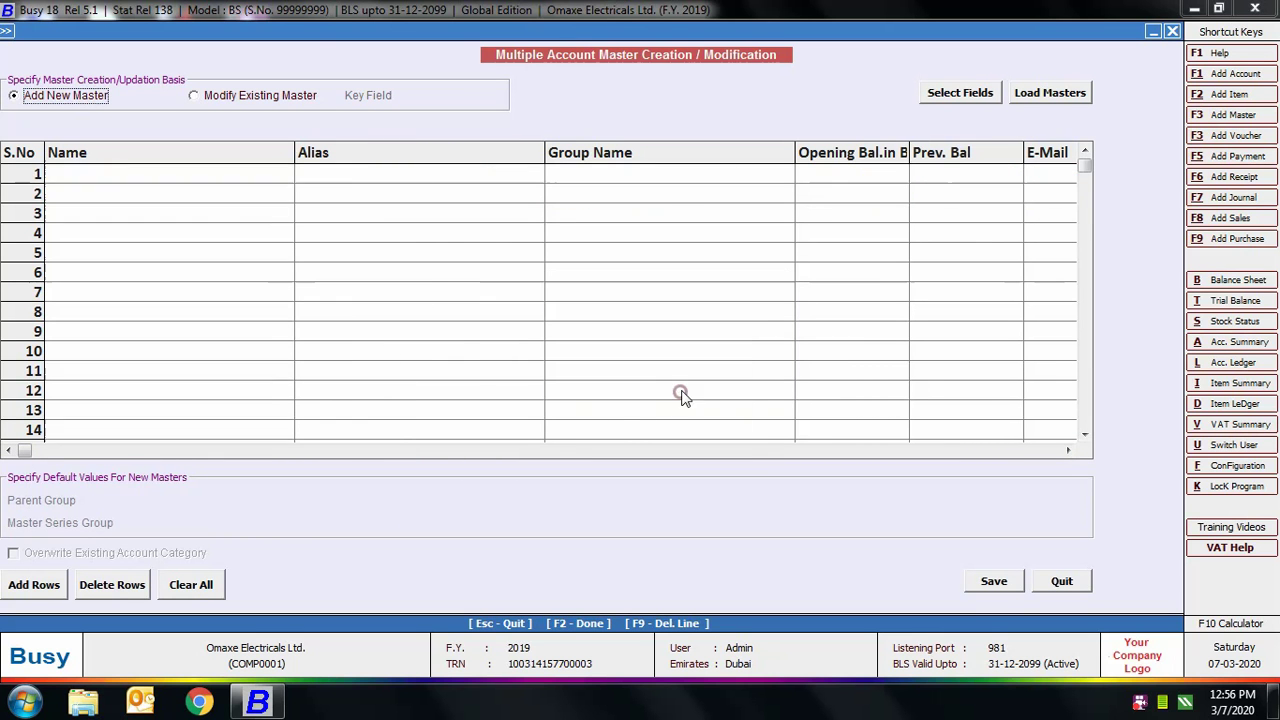
type("Globus Traders")
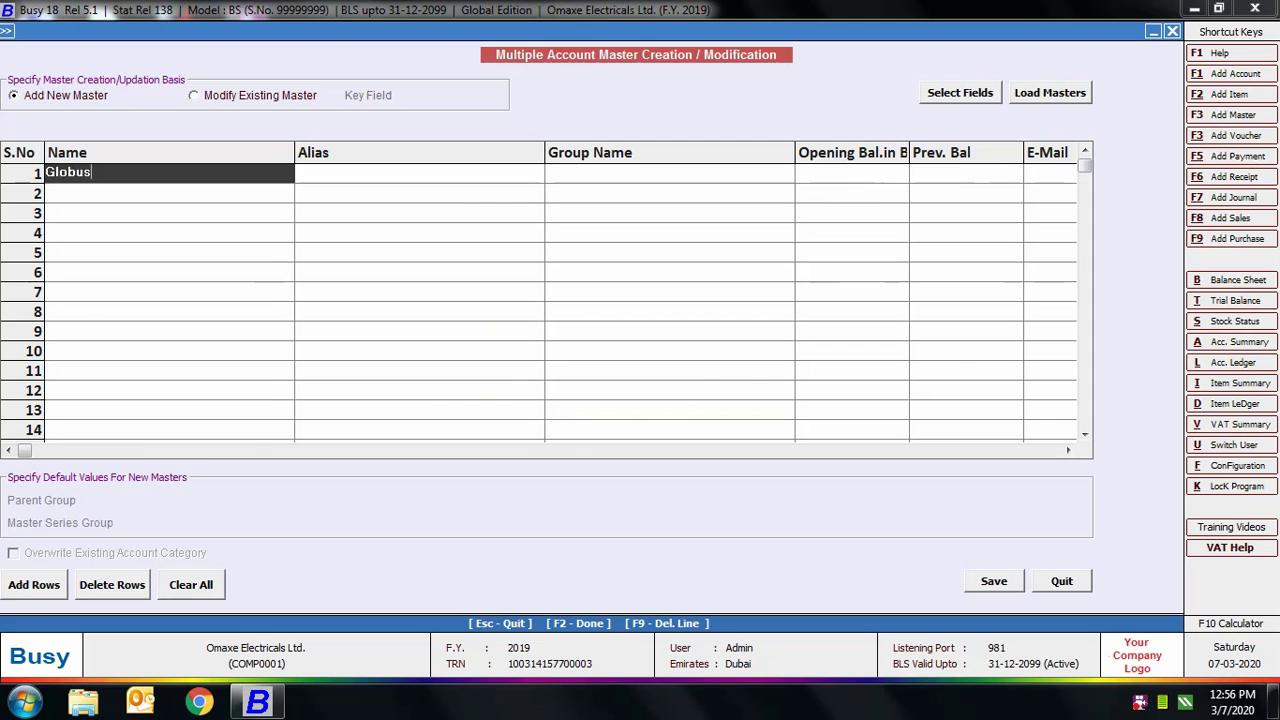
key("Return")
type("sundry")
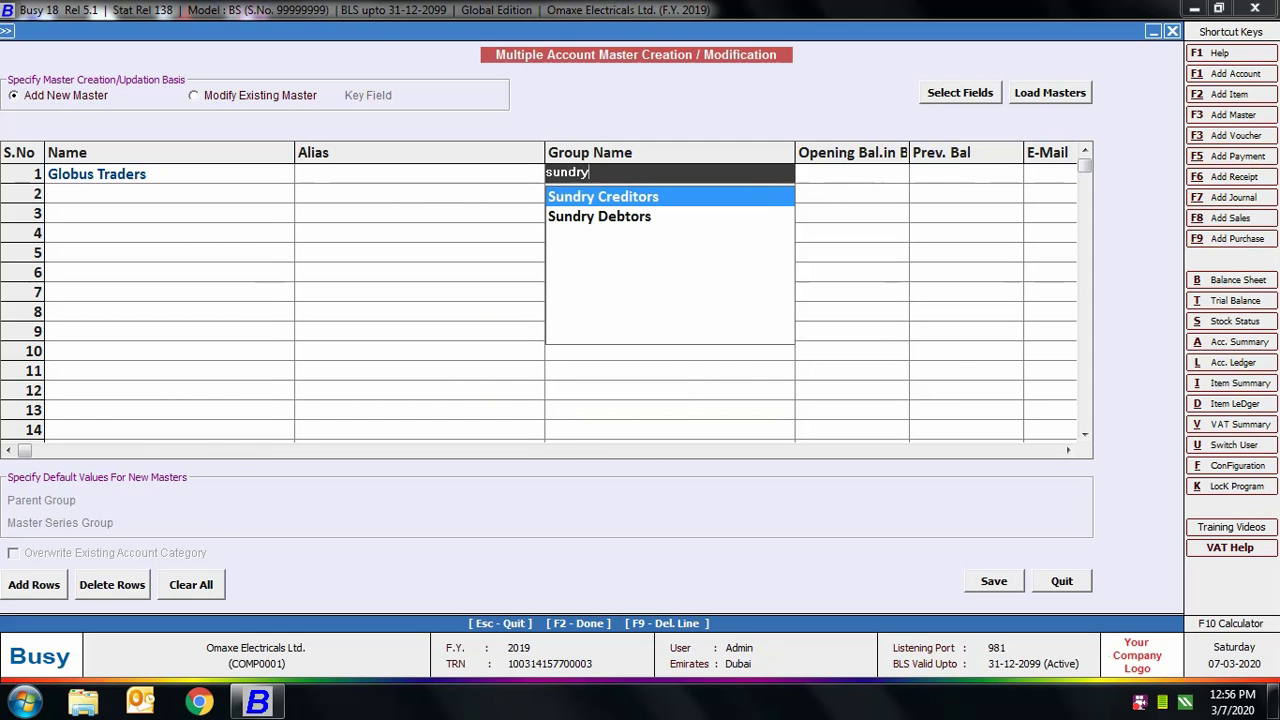
key("Down")
key("Return")
Give Globus Traders opening and previous balances of 1000 and save the new master
type("1000")
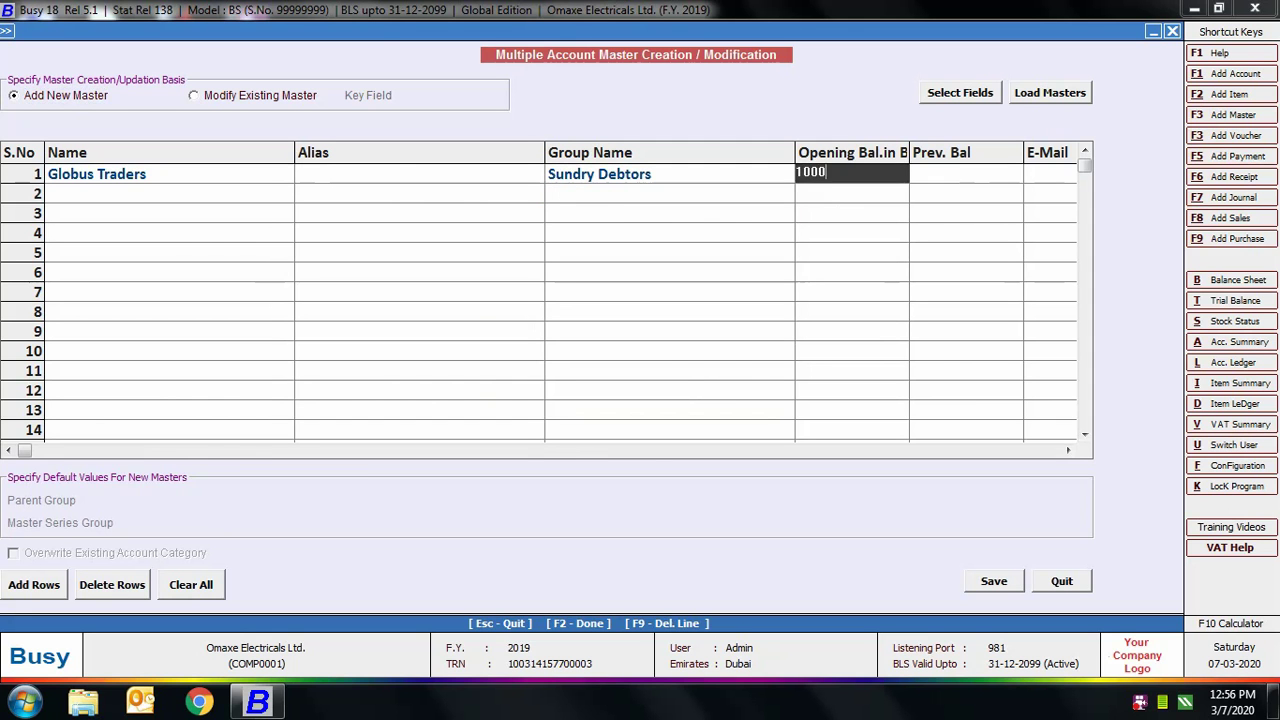
key("Return")
type("1000")
key("Return")
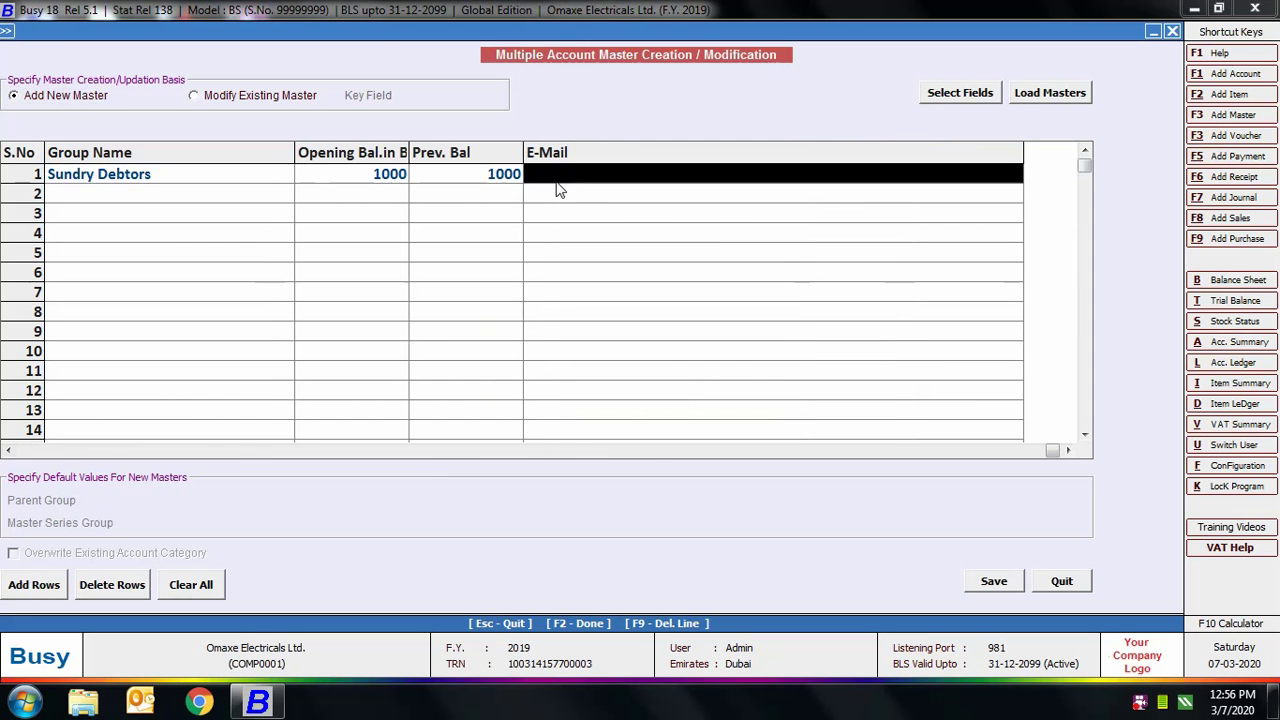
key("Return")
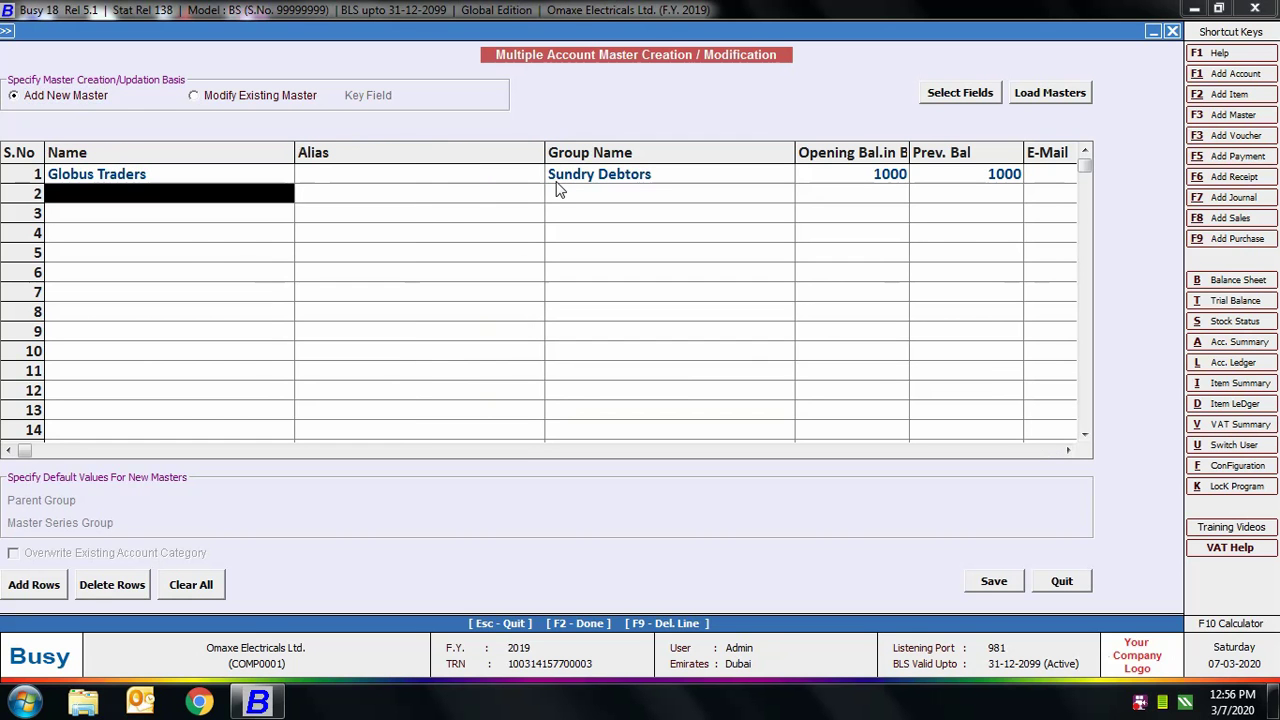
left_click(986, 583)
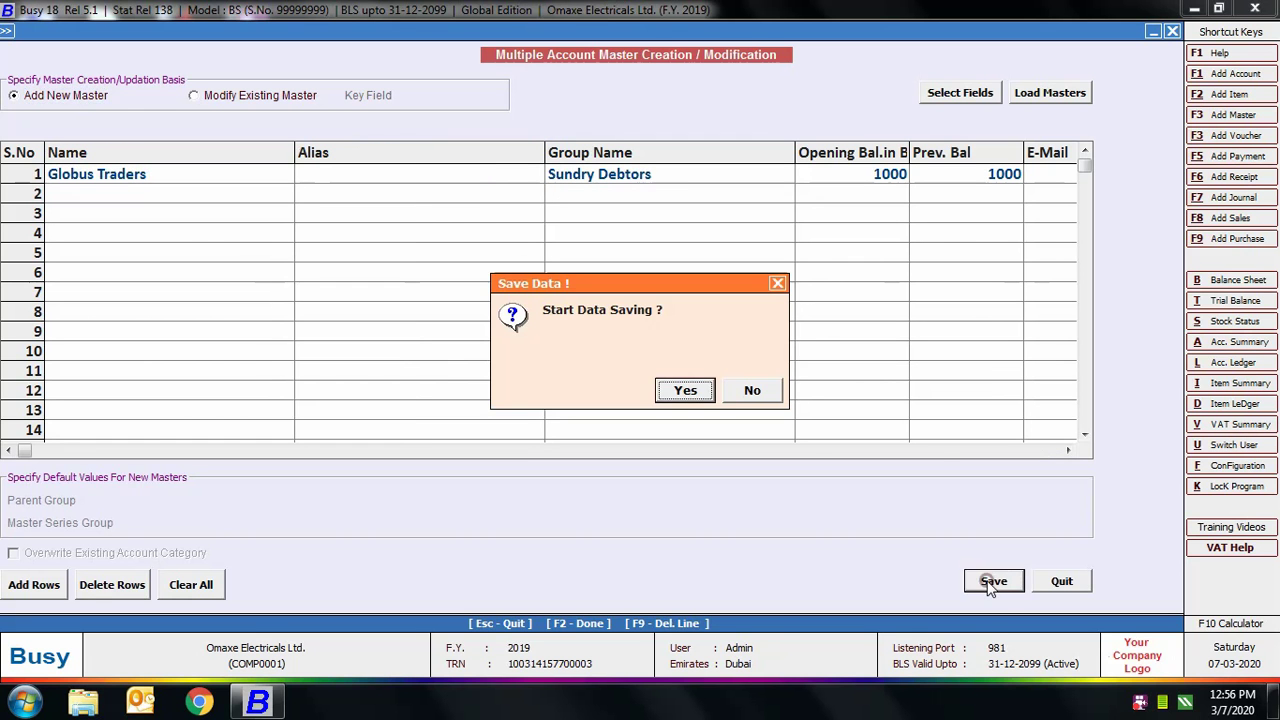
left_click(686, 390)
left_click(750, 386)
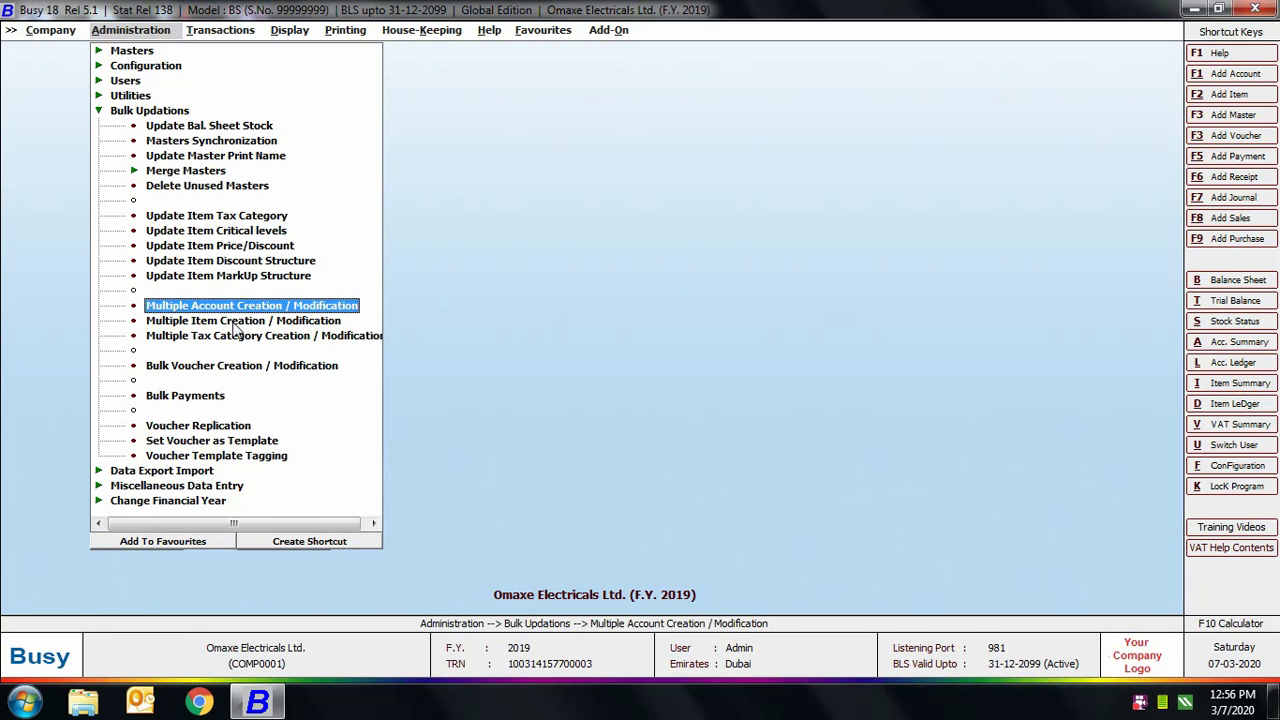
In Multiple Item Master Modification, load all items for modification keyed by item name
left_click(235, 321)
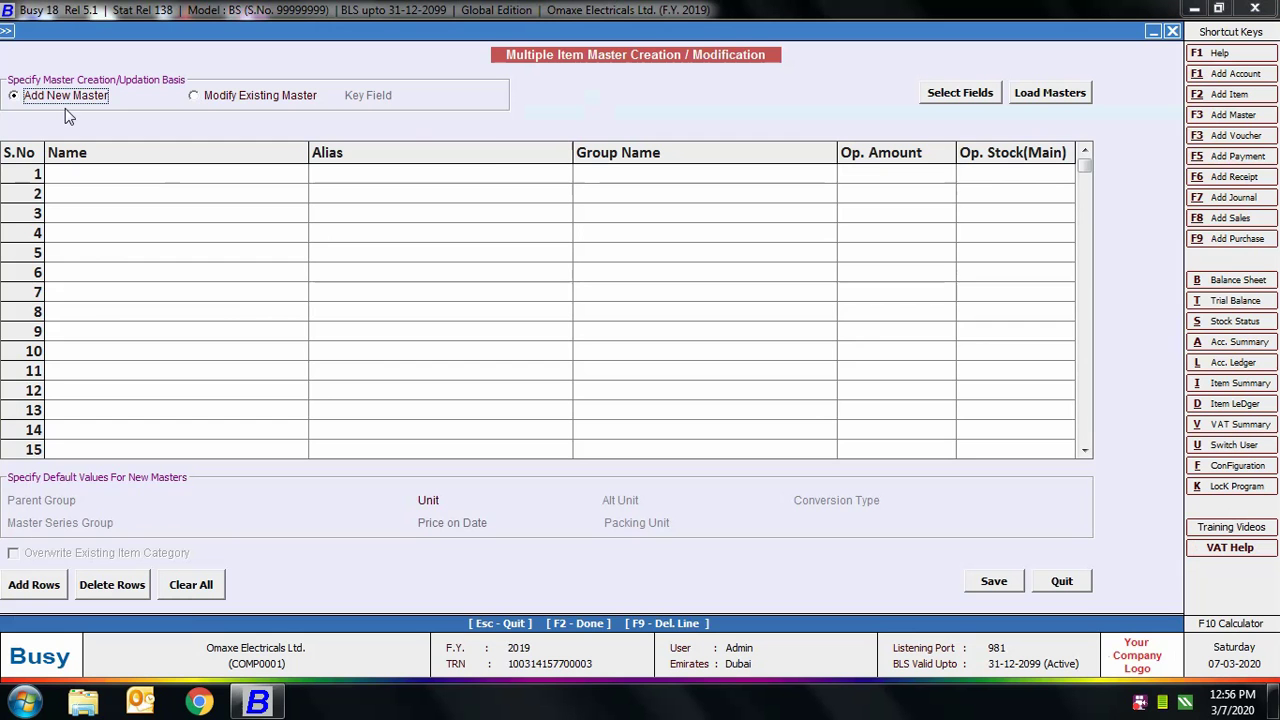
left_click(237, 100)
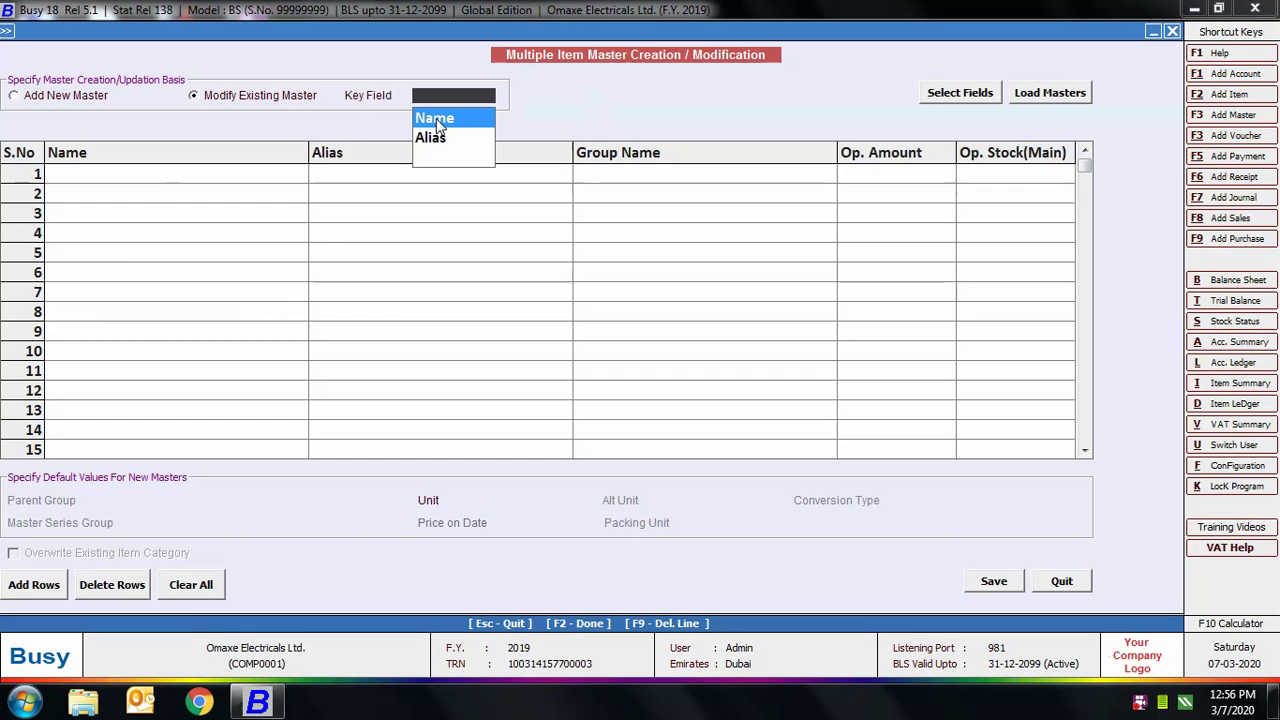
left_click(437, 121)
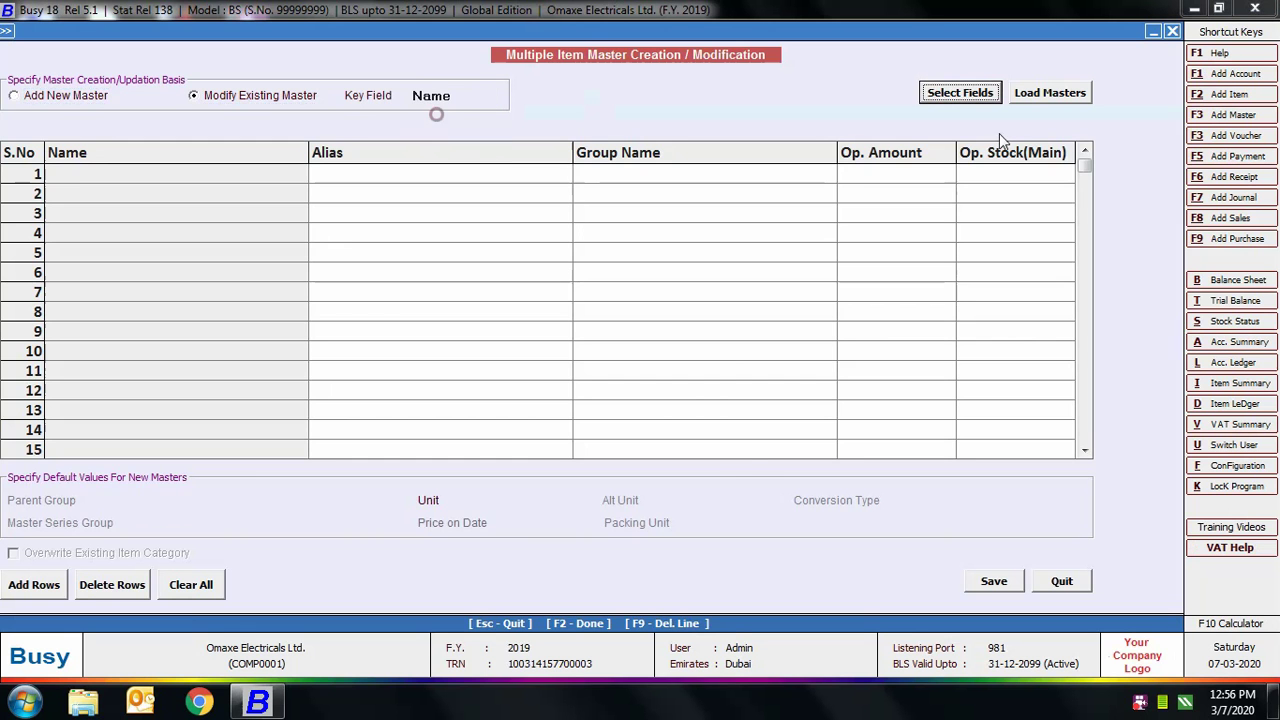
left_click(1075, 98)
left_click(325, 86)
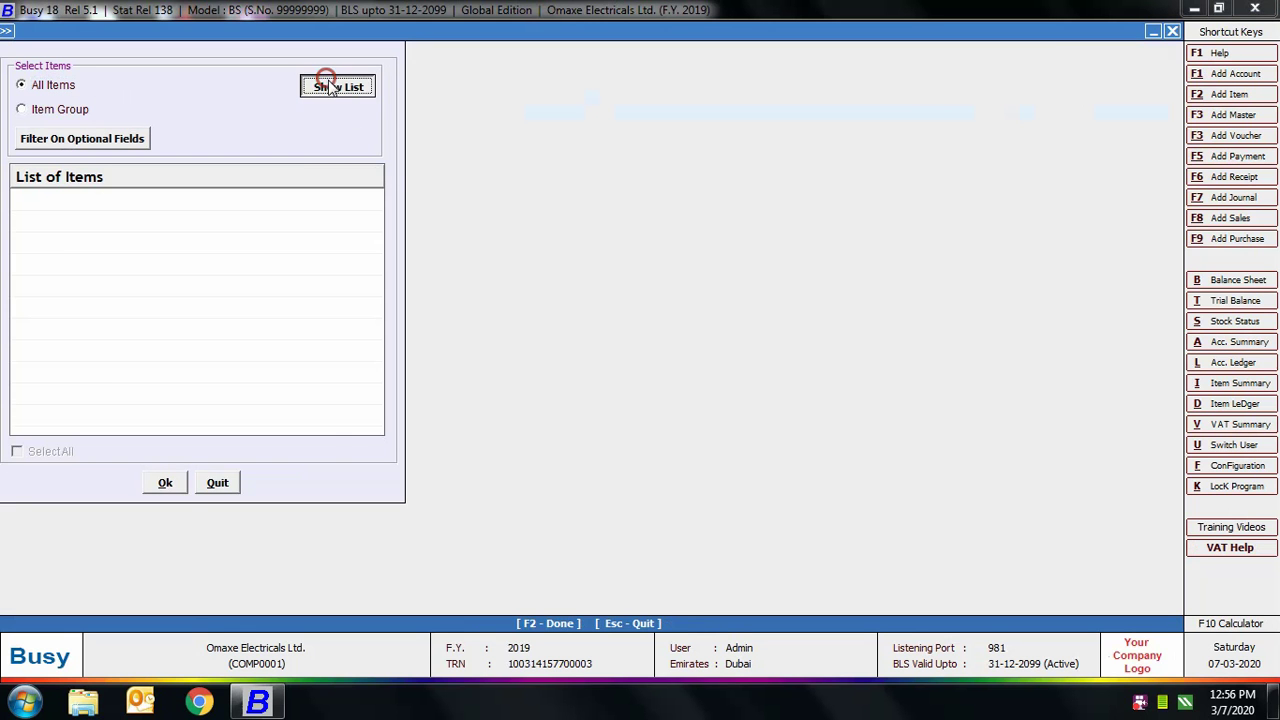
left_click(20, 451)
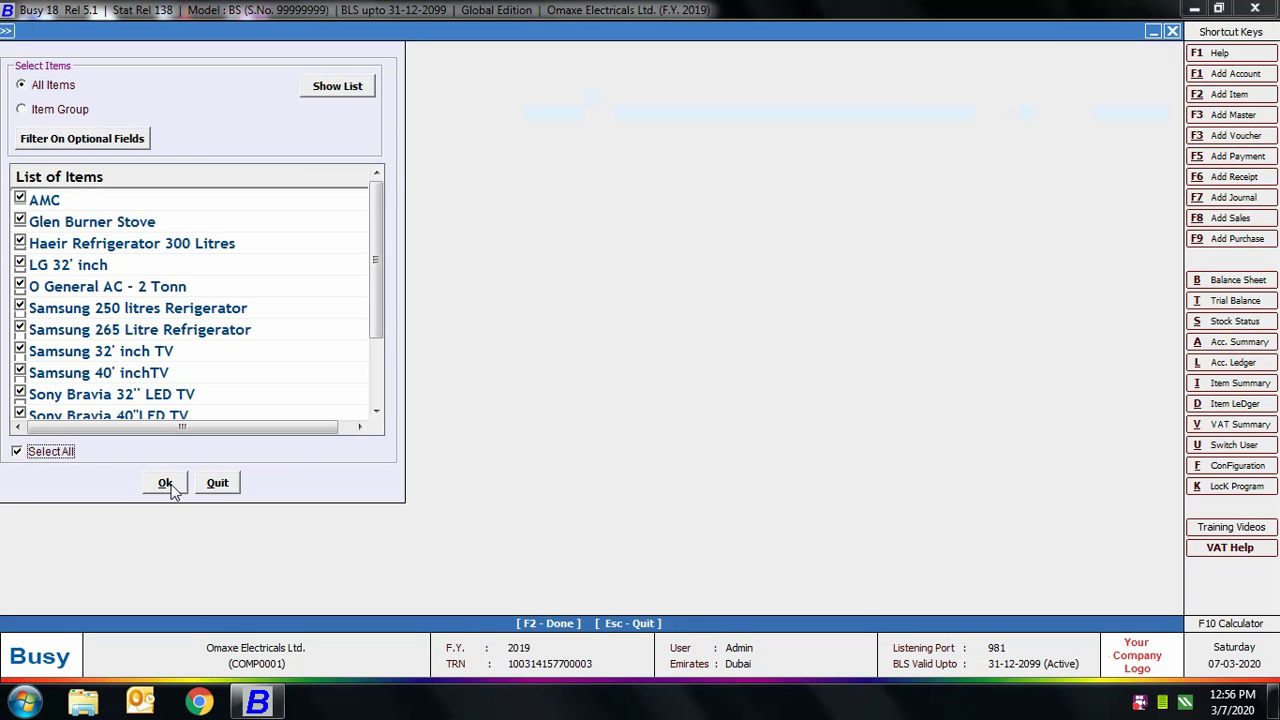
left_click(165, 483)
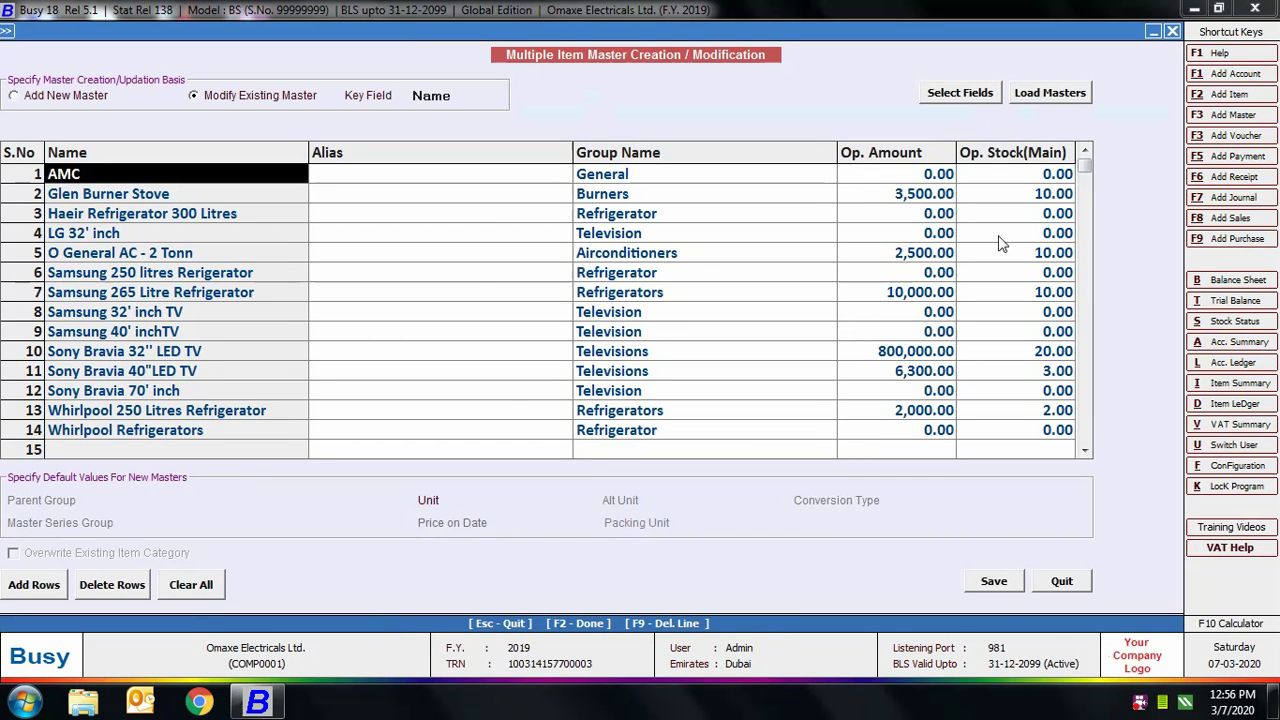
Set the Haier 300 Litres refrigerator's opening stock to 10 and opening amount to 15,000
left_click(882, 213)
left_click(1032, 218)
type("10")
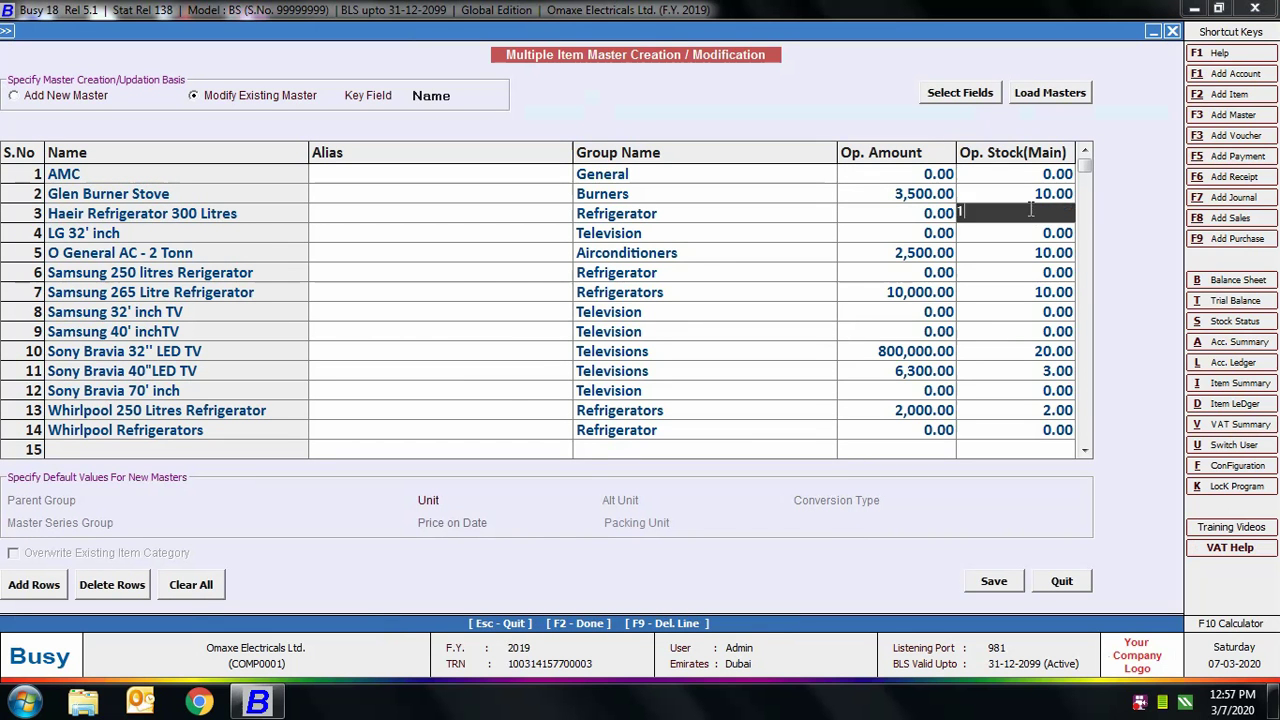
key("Return")
left_click(928, 213)
type("15,000")
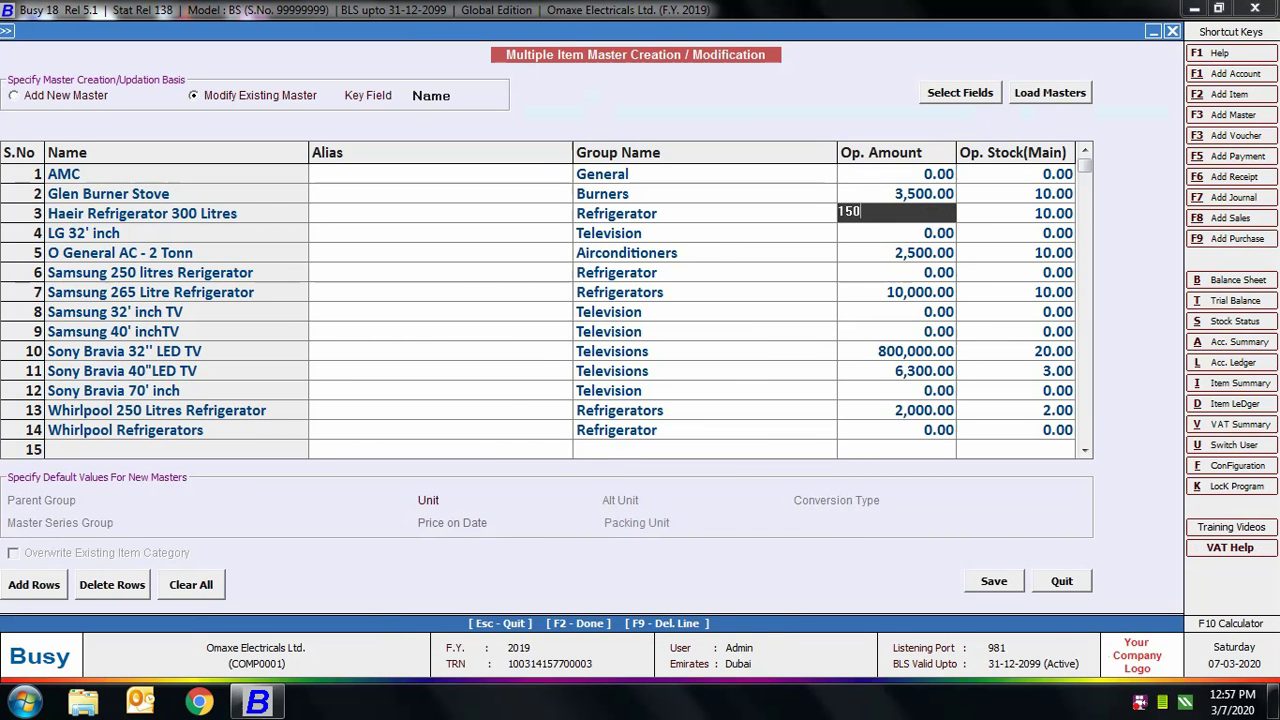
key("Return")
key("Return")
Set LG 32' inch to stock 2, amount 4,000, and Sony Bravia 32'' amount to 80,000
left_click(1060, 236)
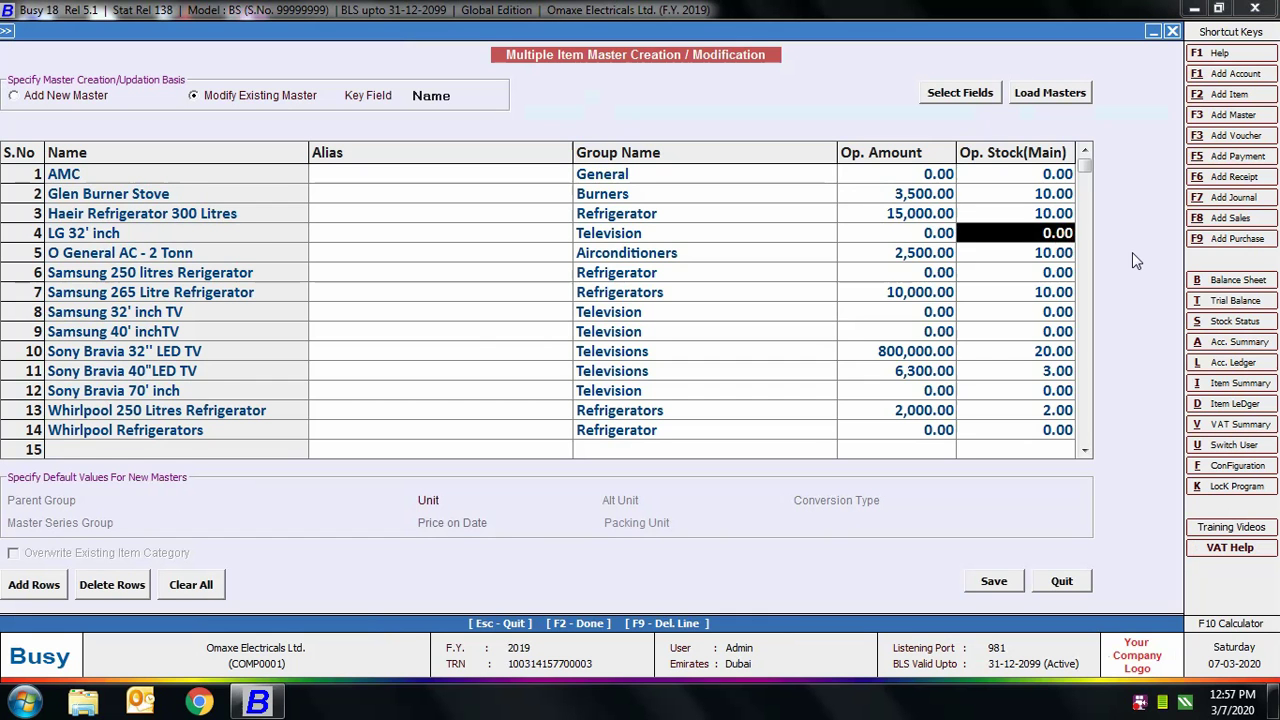
type("2")
left_click(908, 232)
type("4000")
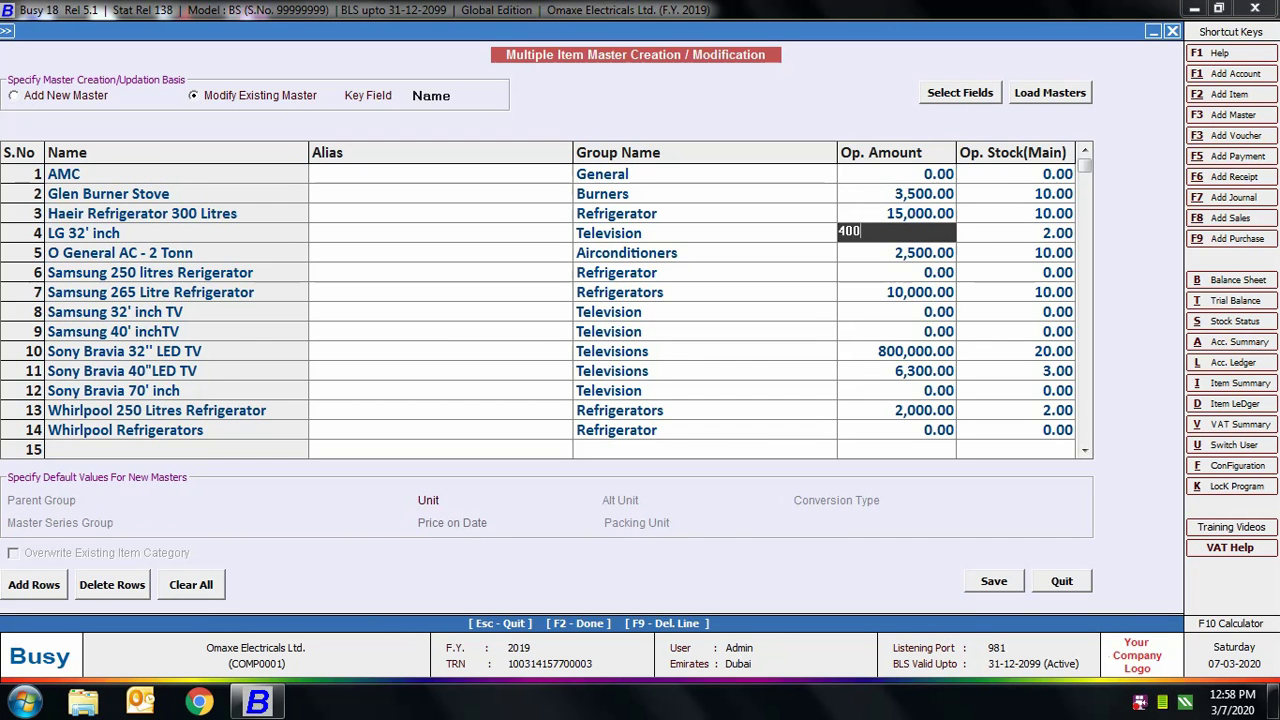
key("Return")
left_click(1015, 355)
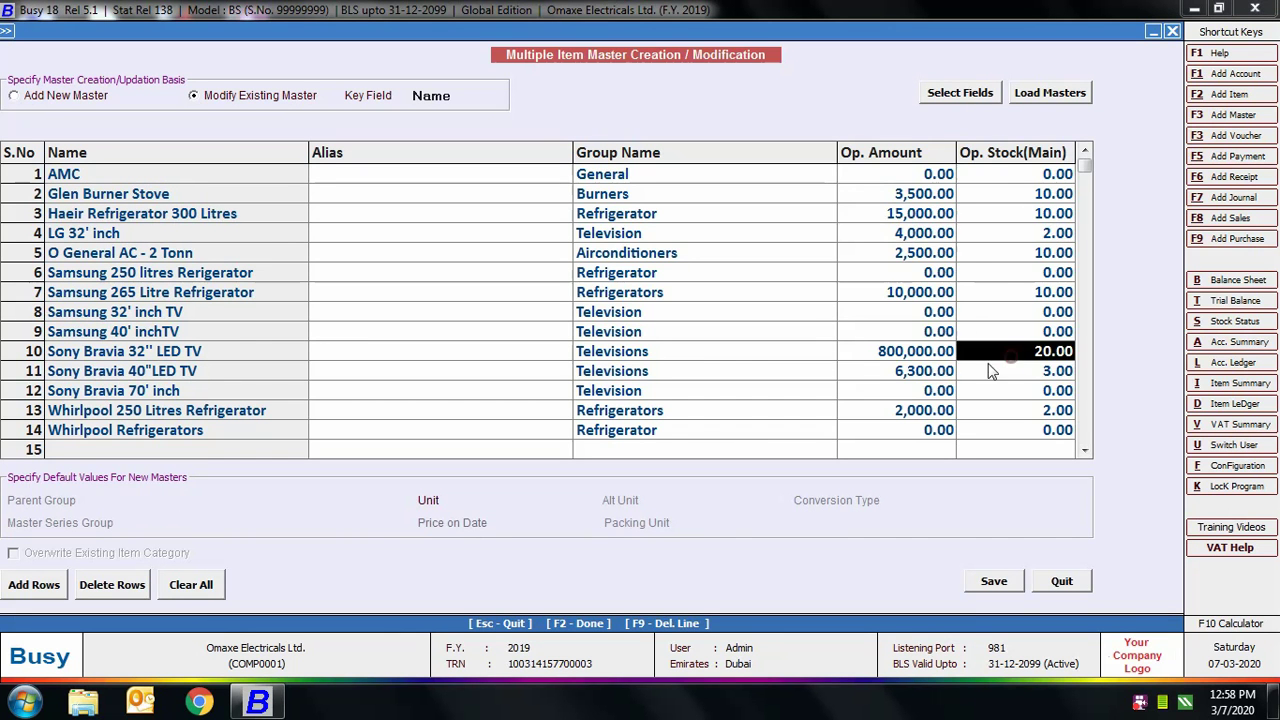
left_click(942, 352)
type("80,000")
key("Return")
Set Pcs. as the default unit and save the modified item masters
left_click(530, 500)
type("pcs")
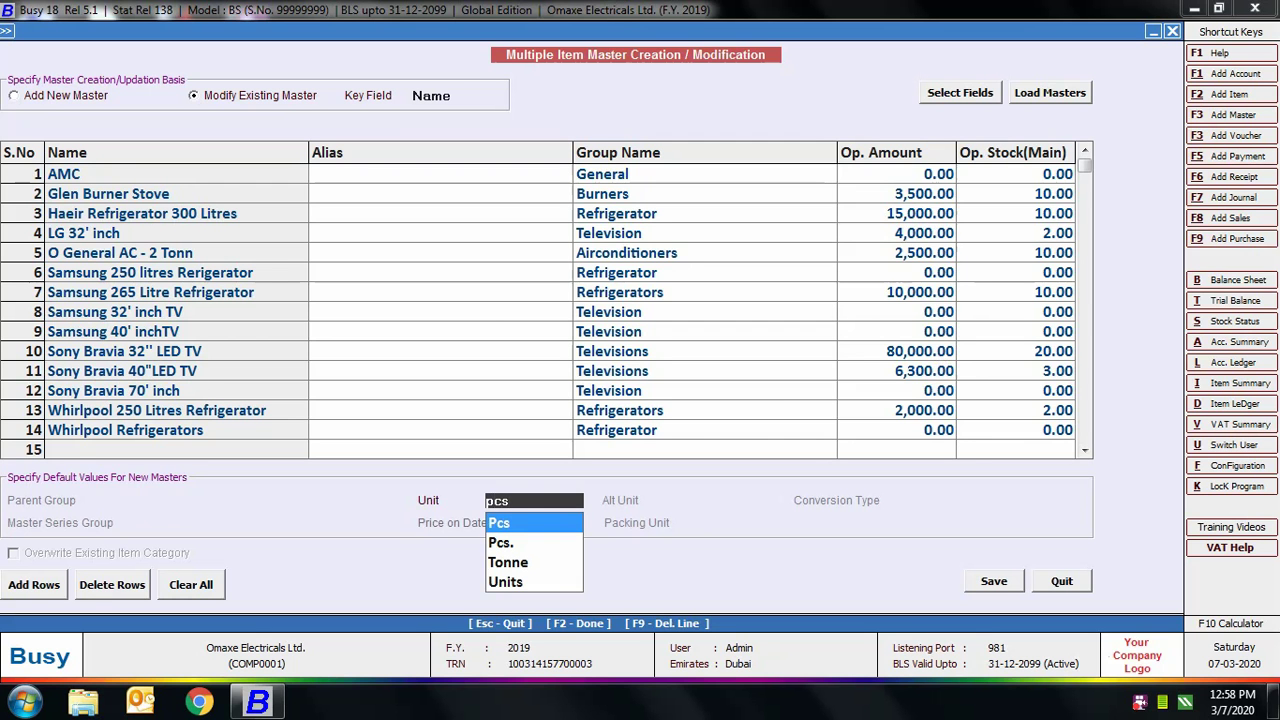
key("Down")
key("Return")
left_click(998, 583)
left_click(688, 390)
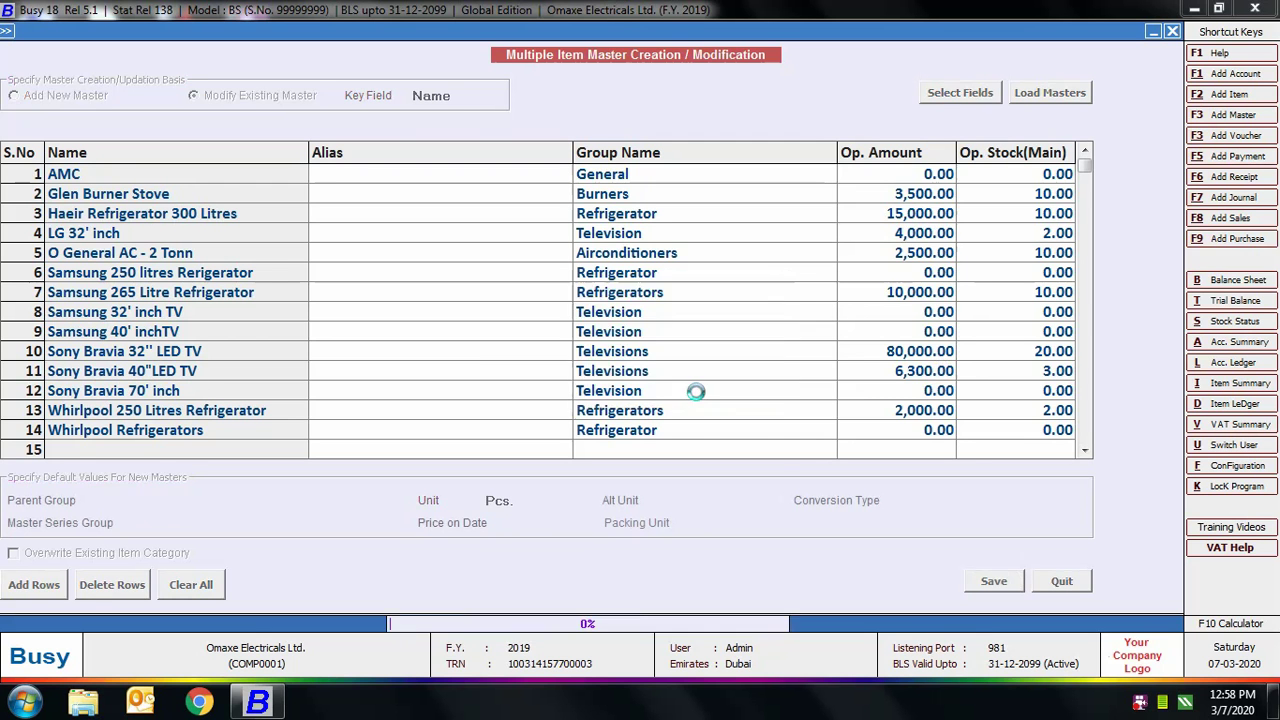
left_click(751, 386)
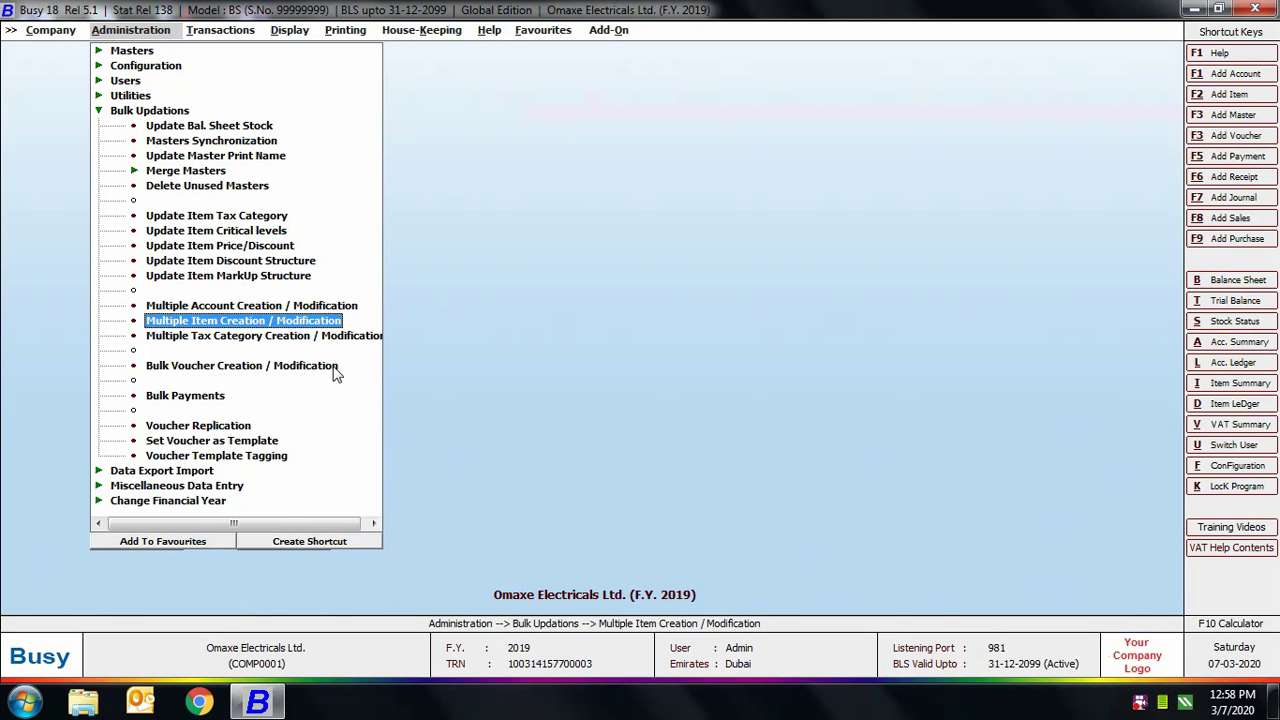
left_click(287, 337)
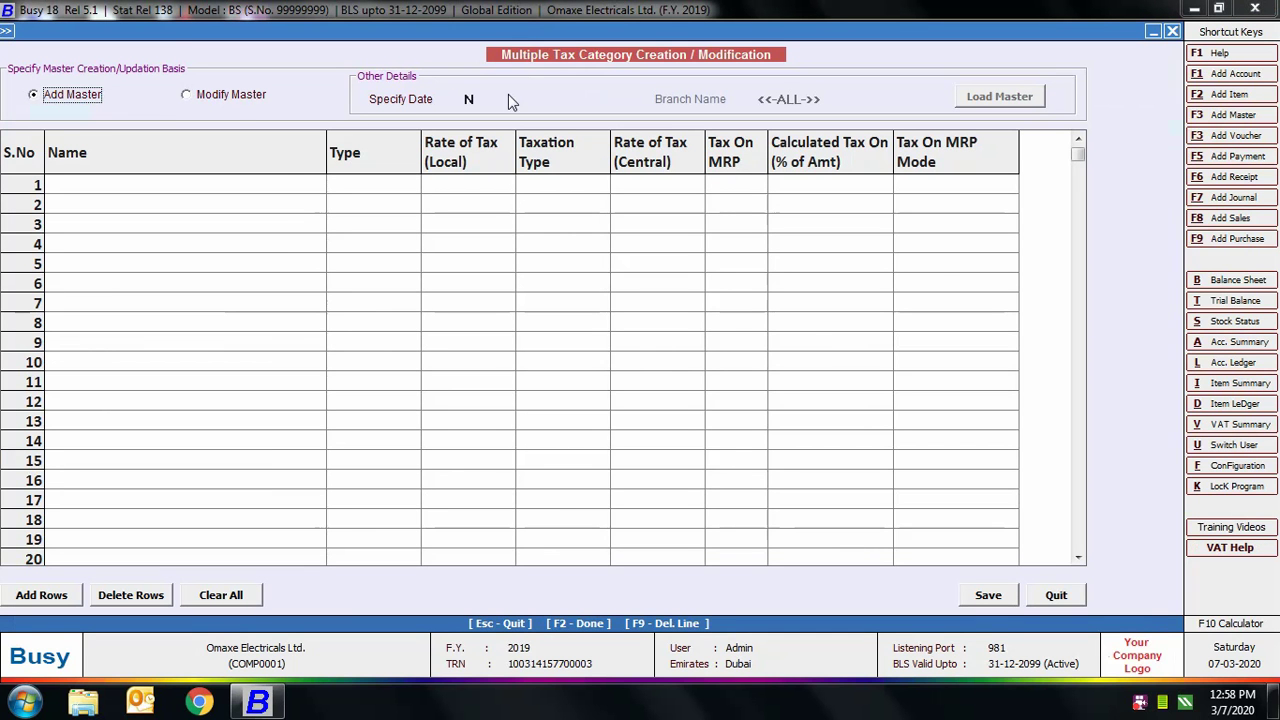
left_click(246, 95)
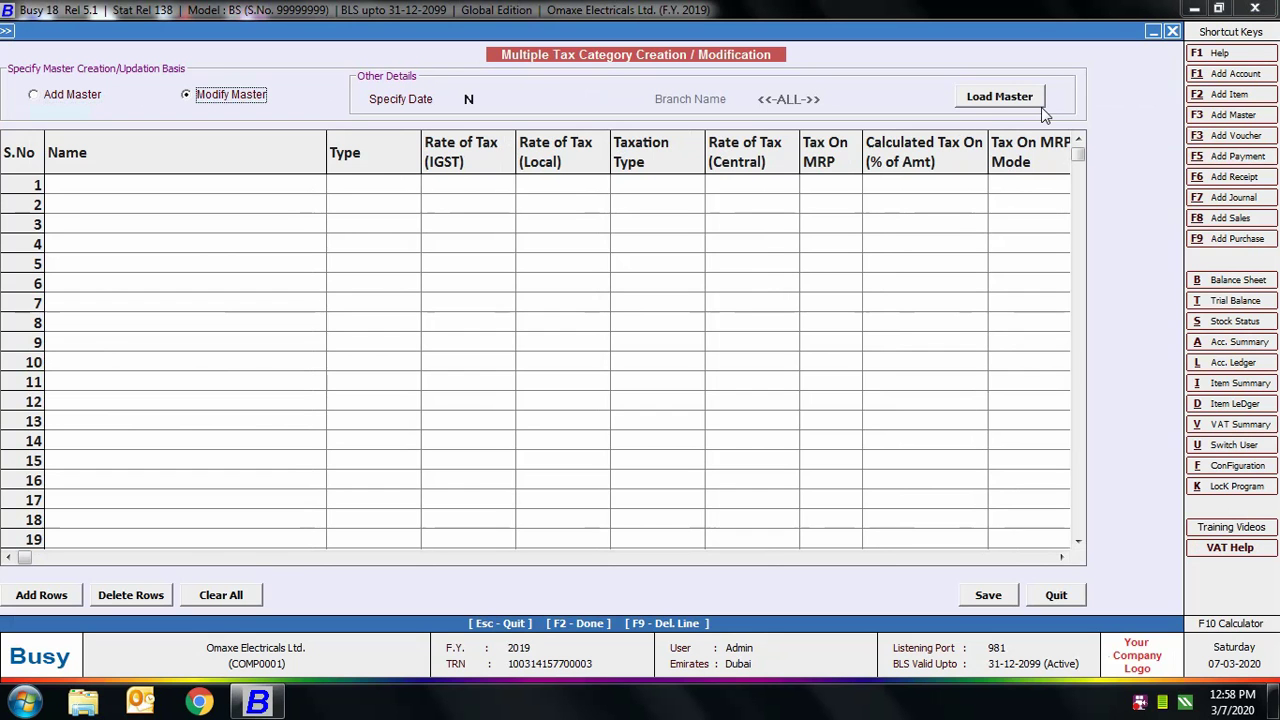
left_click(1037, 96)
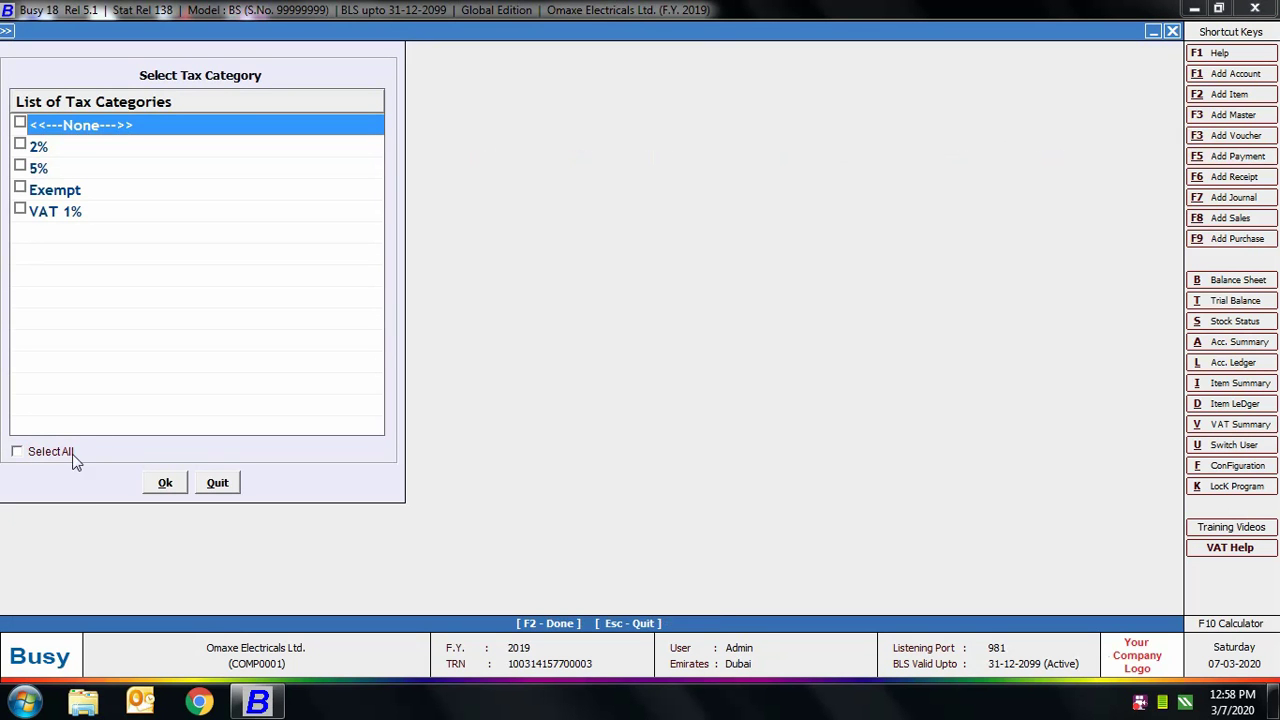
left_click(72, 452)
left_click(160, 482)
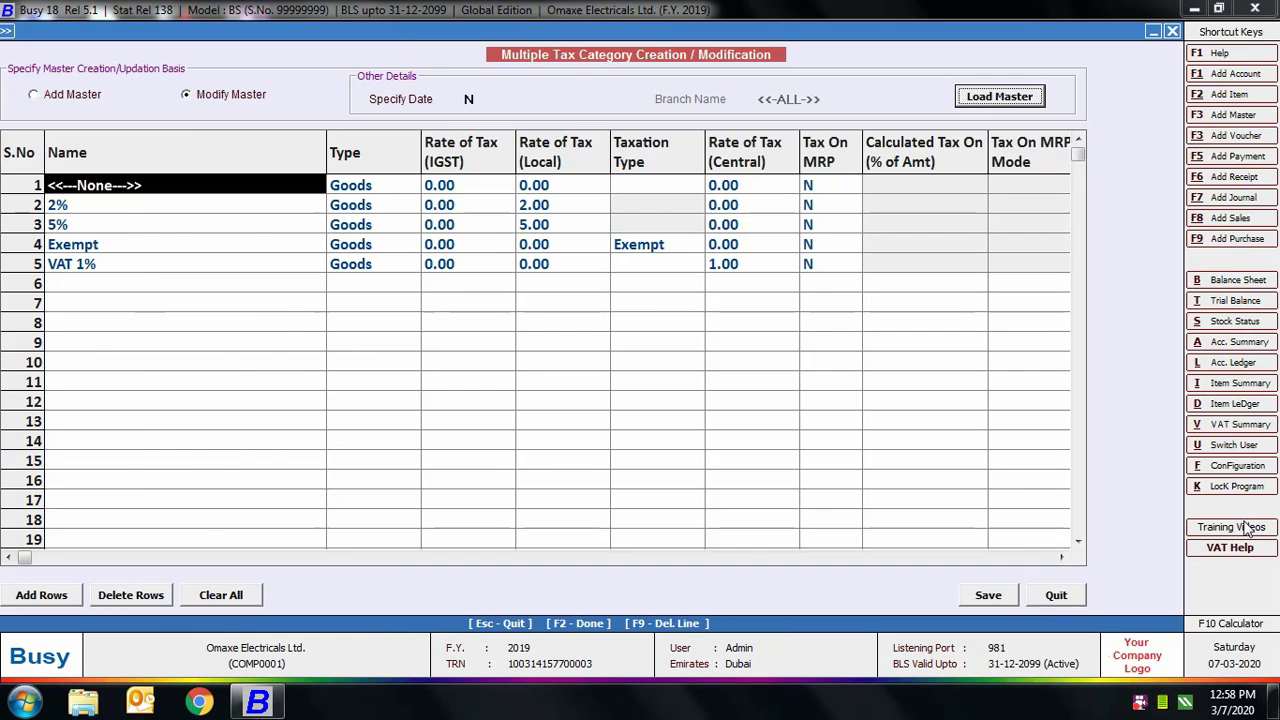
left_click(1056, 595)
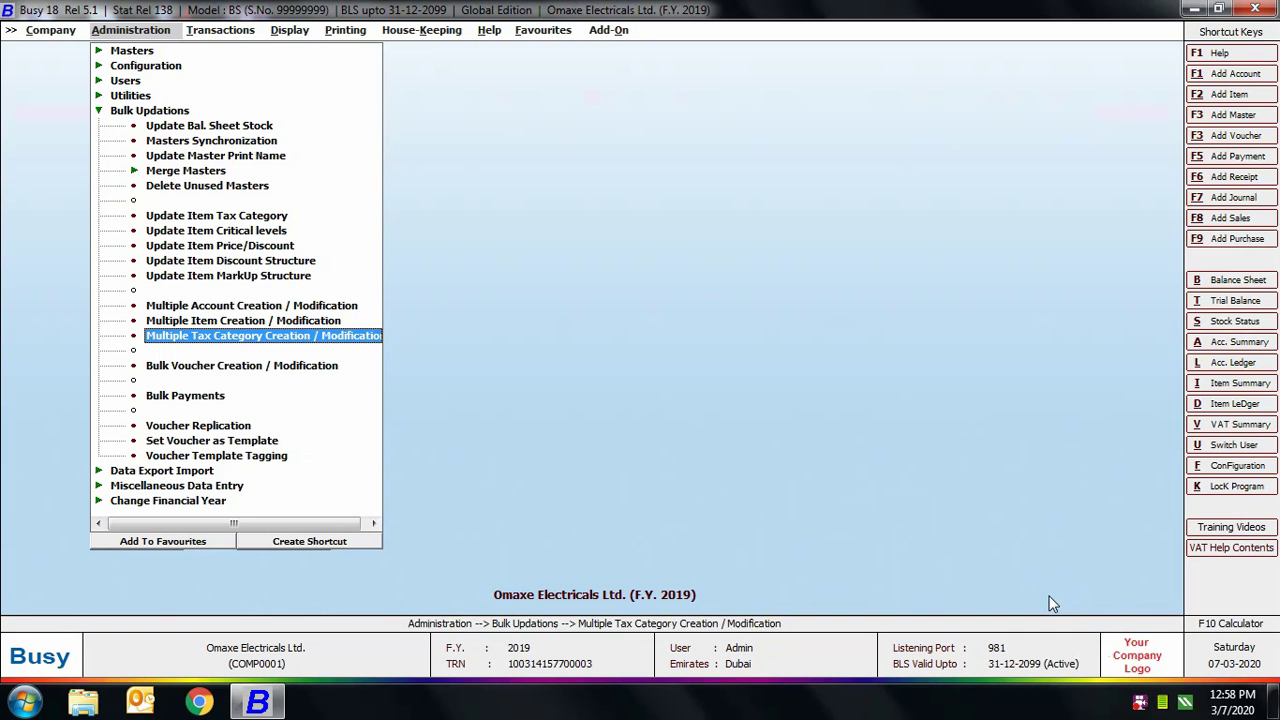
Start bulk Sales voucher creation and add a new Sales format named 2
left_click(260, 367)
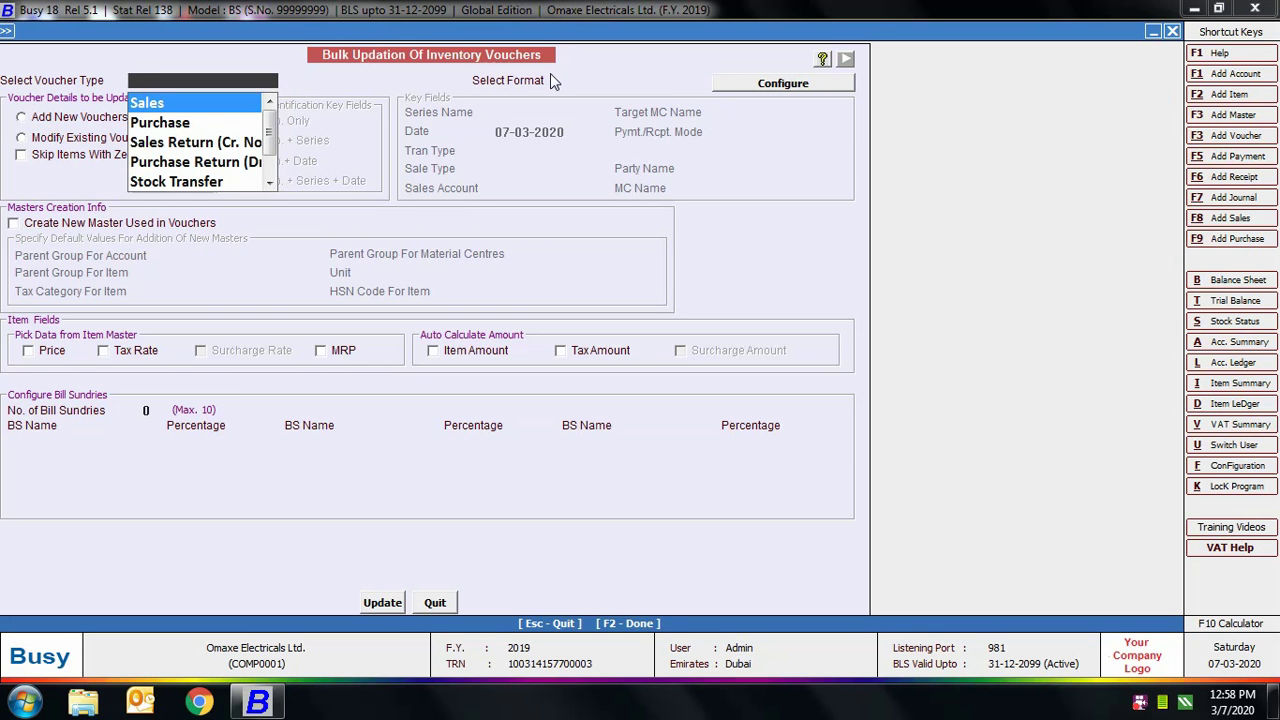
key("Return")
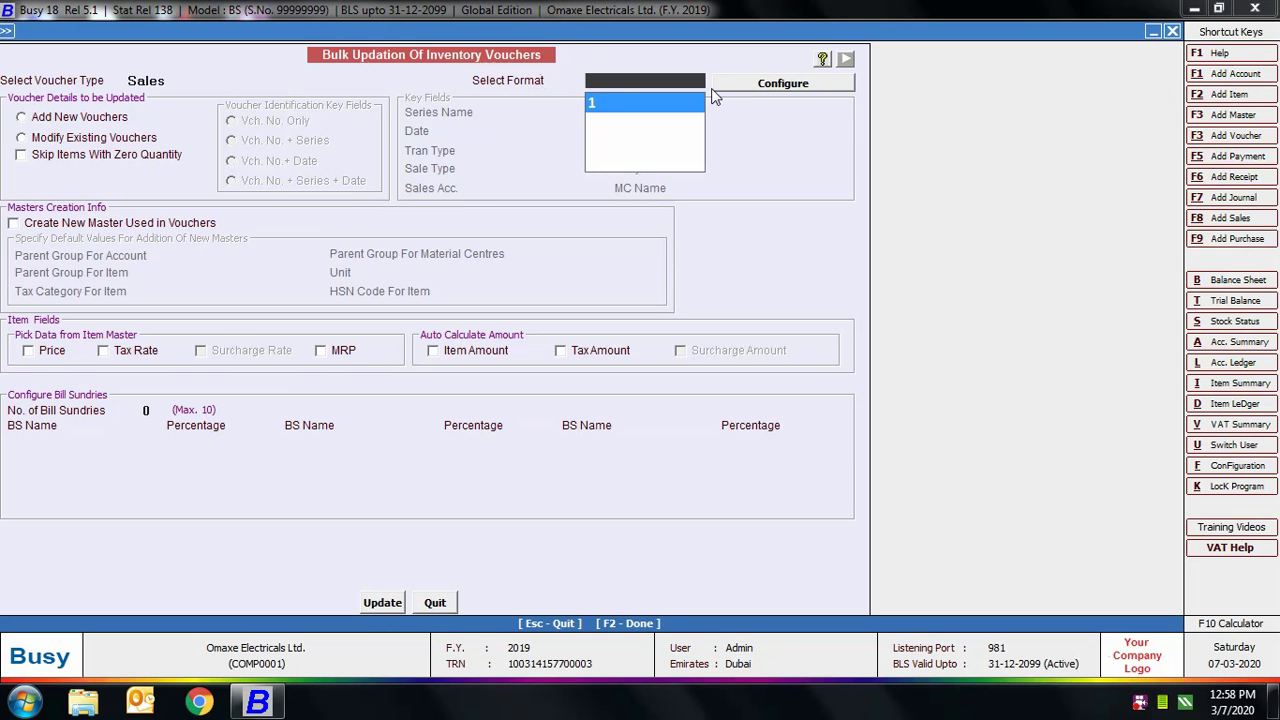
left_click(758, 82)
left_click(31, 110)
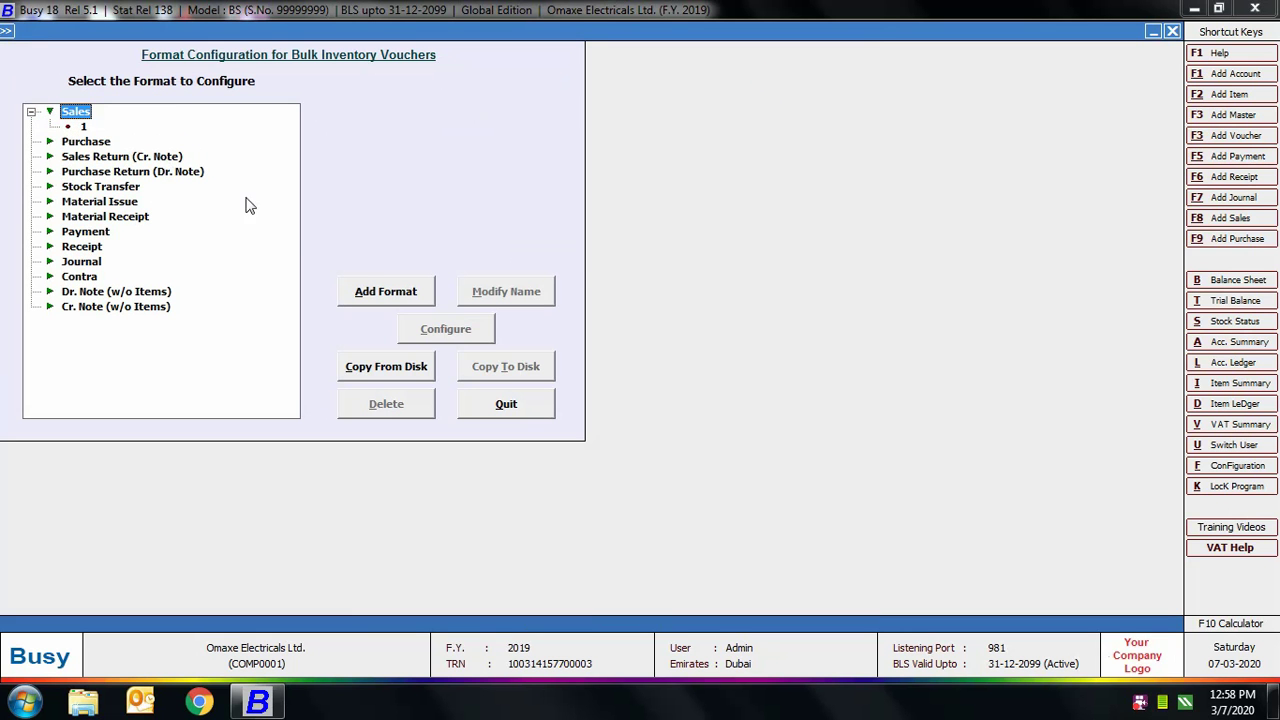
left_click(380, 293)
type("2")
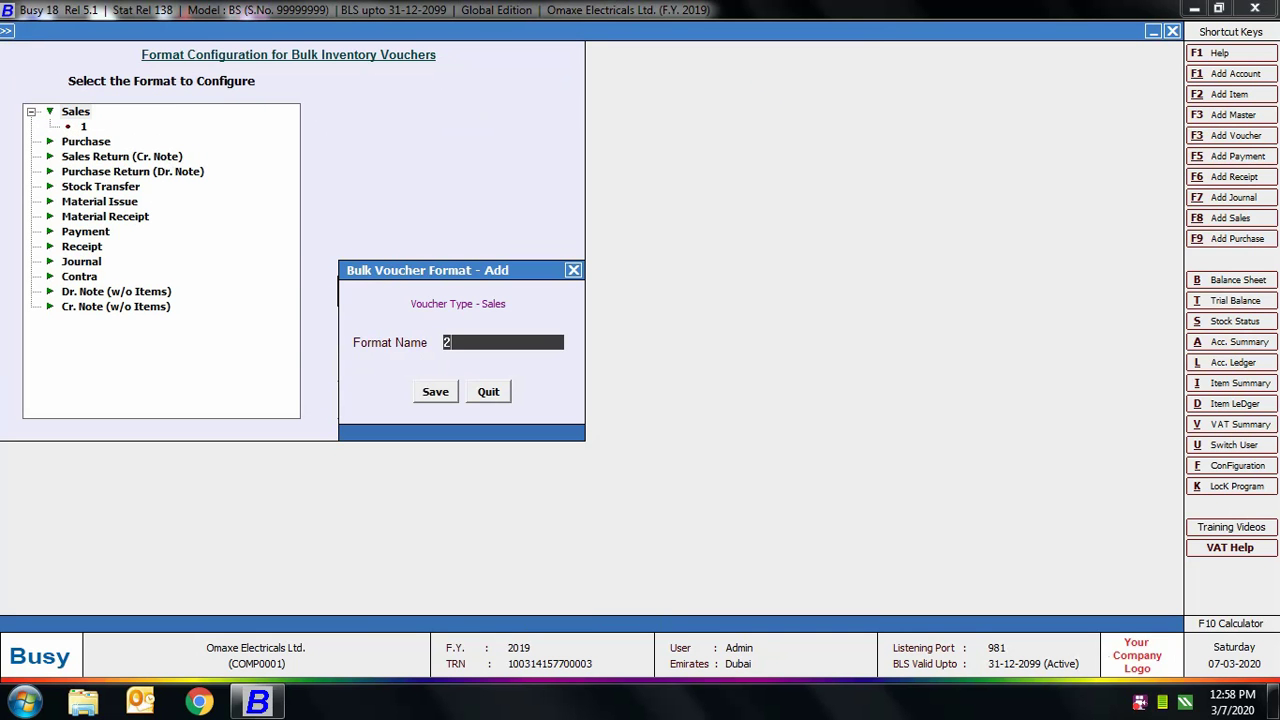
left_click(435, 391)
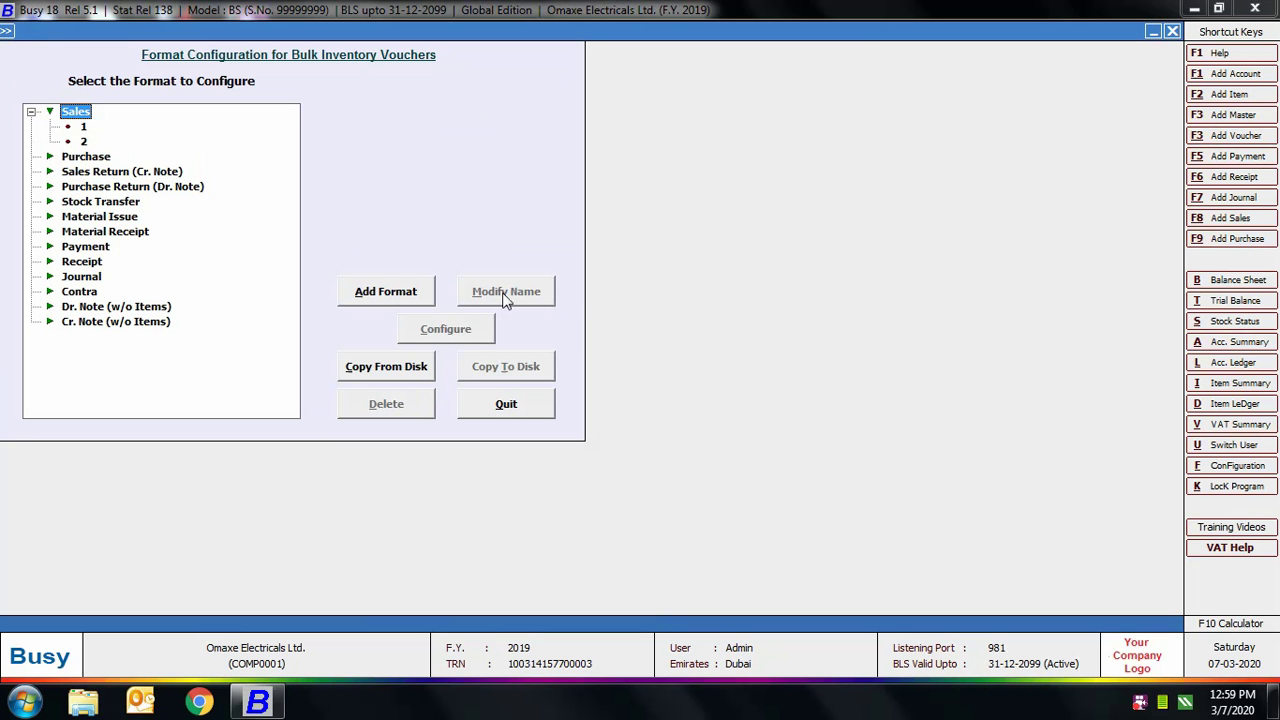
Fill format 2 with the default voucher components and save its layout
left_click(83, 141)
left_click(450, 332)
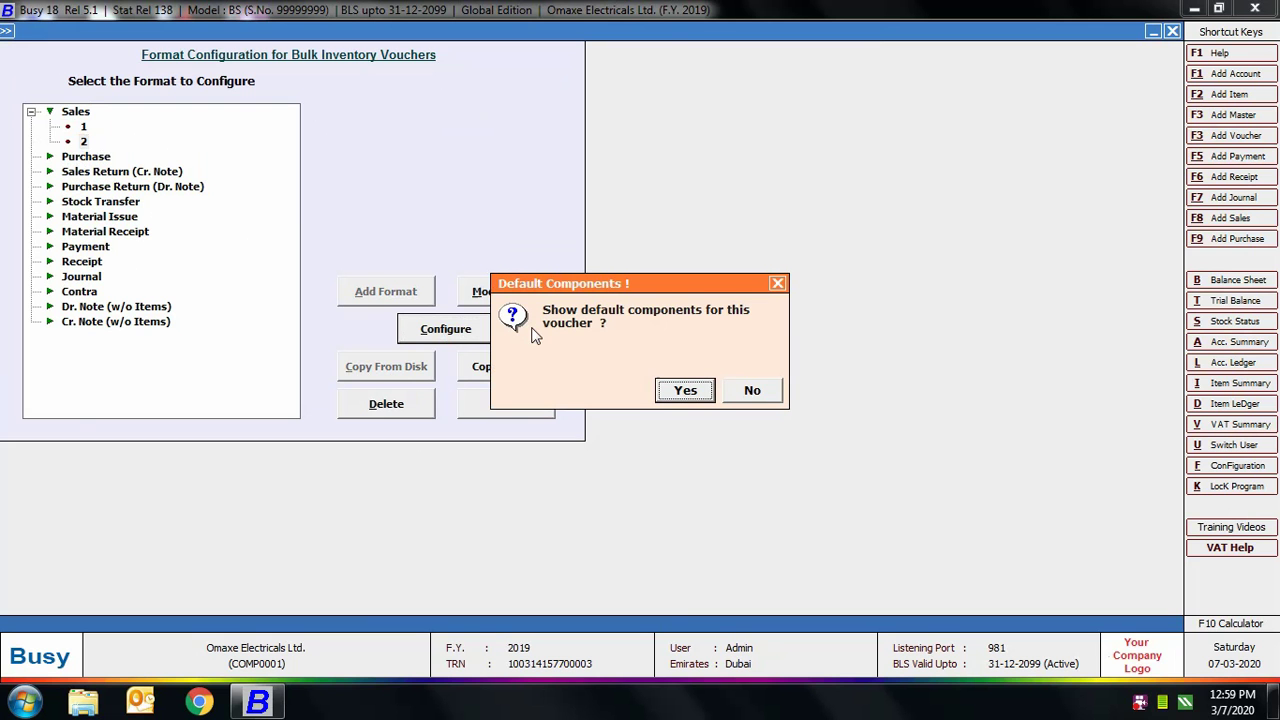
left_click(697, 390)
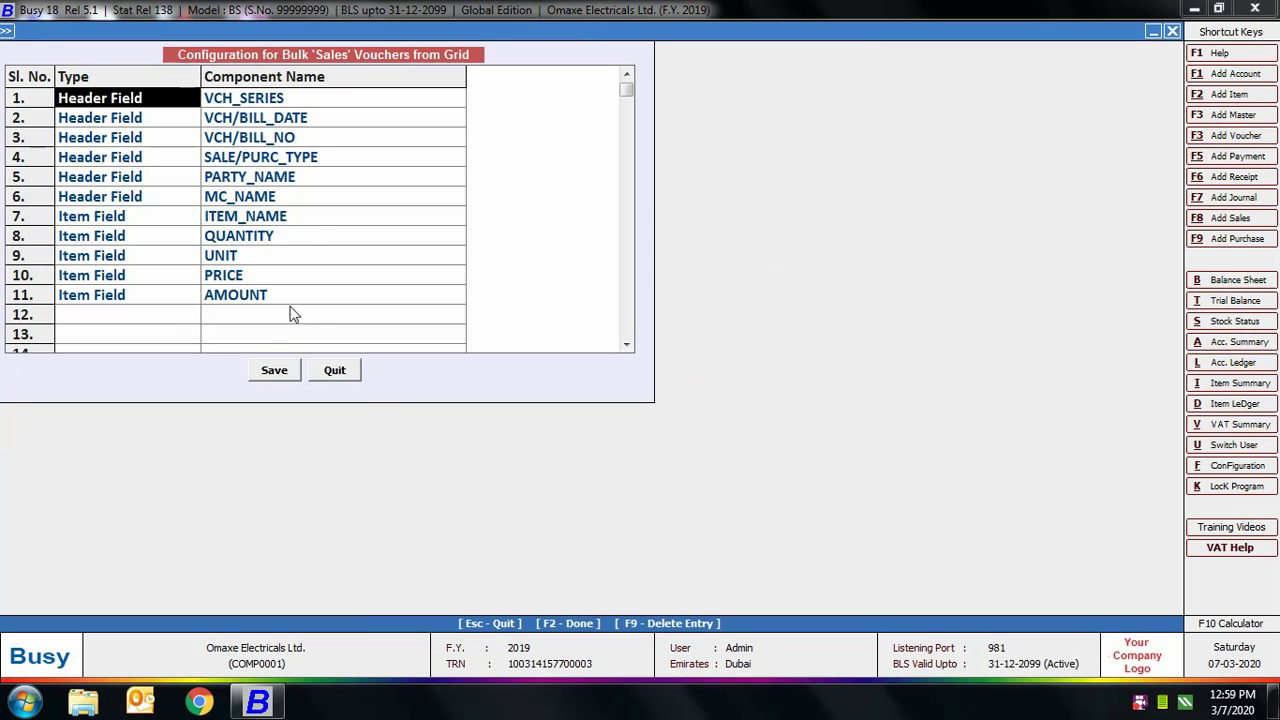
left_click(166, 315)
key("Return")
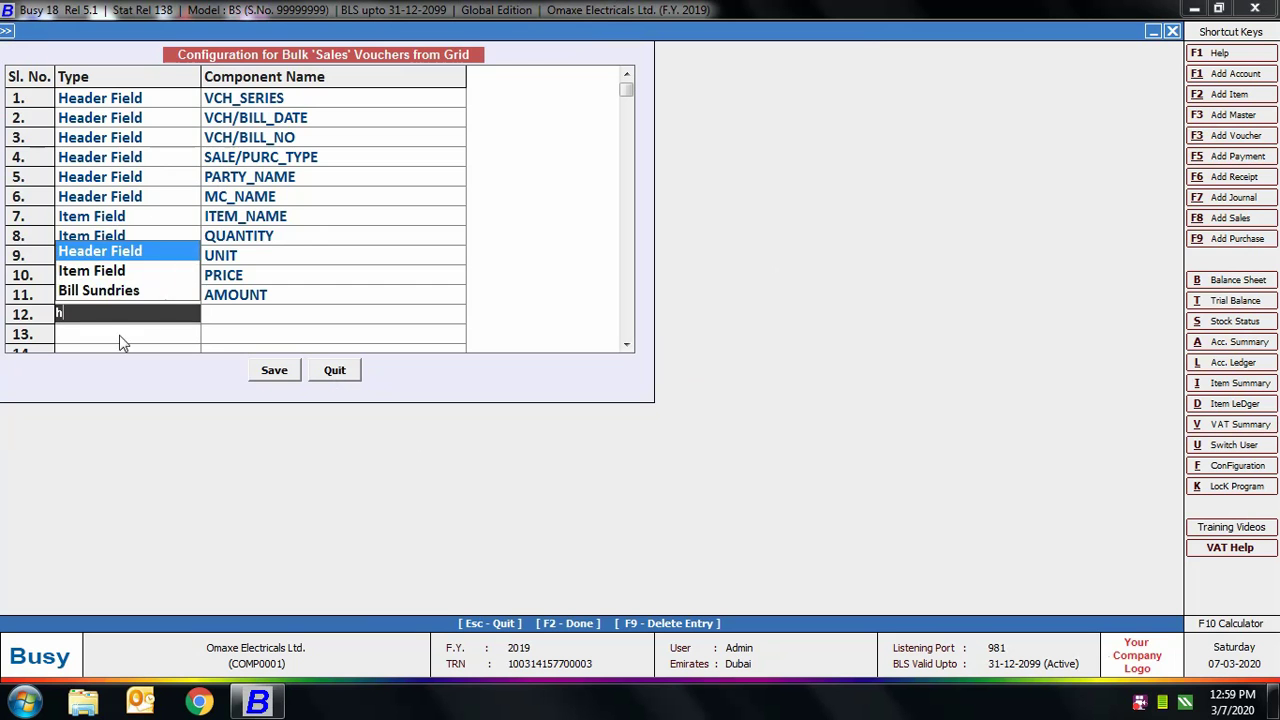
key("Return")
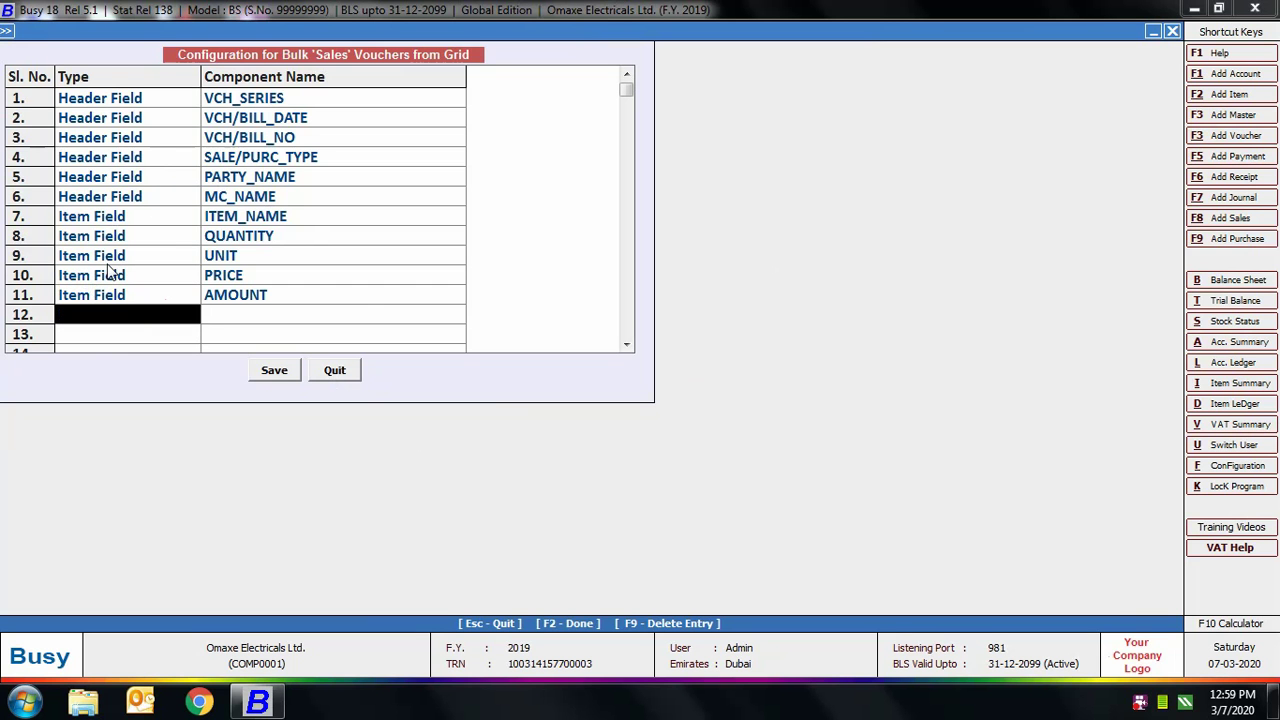
left_click(279, 370)
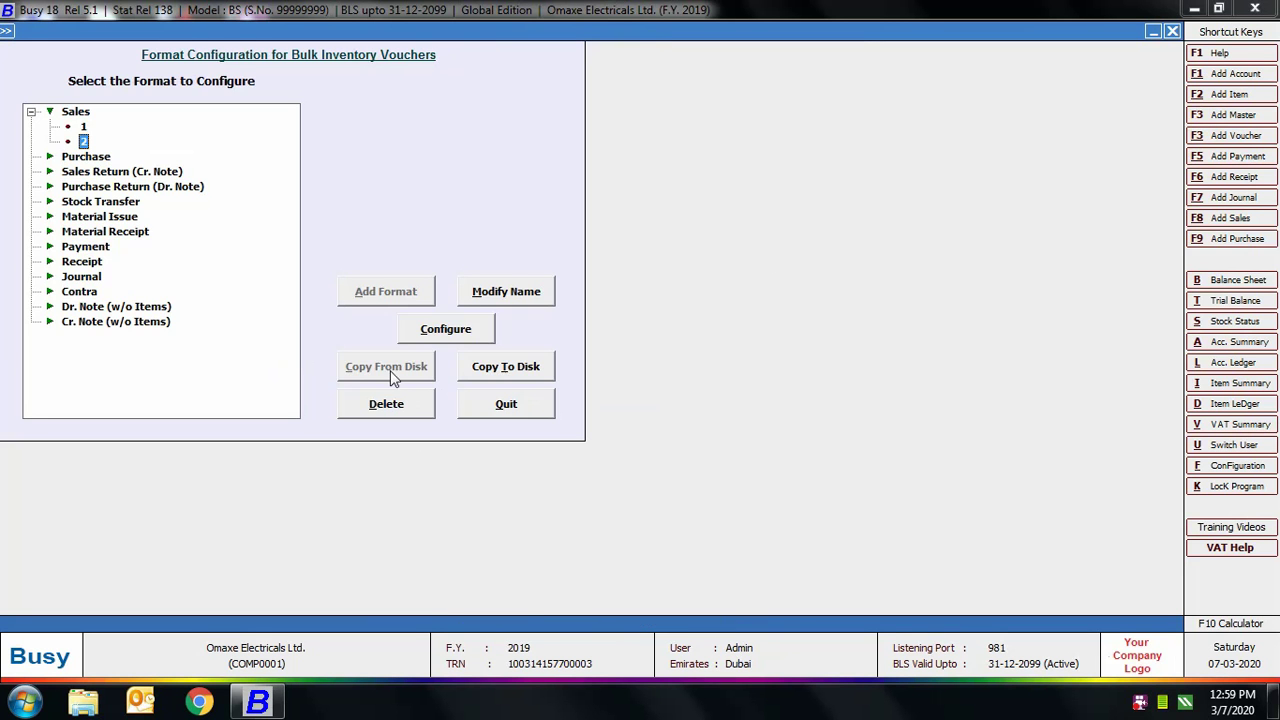
Select import format 2 for Sales and enable Create New Master
left_click(506, 403)
left_click(600, 83)
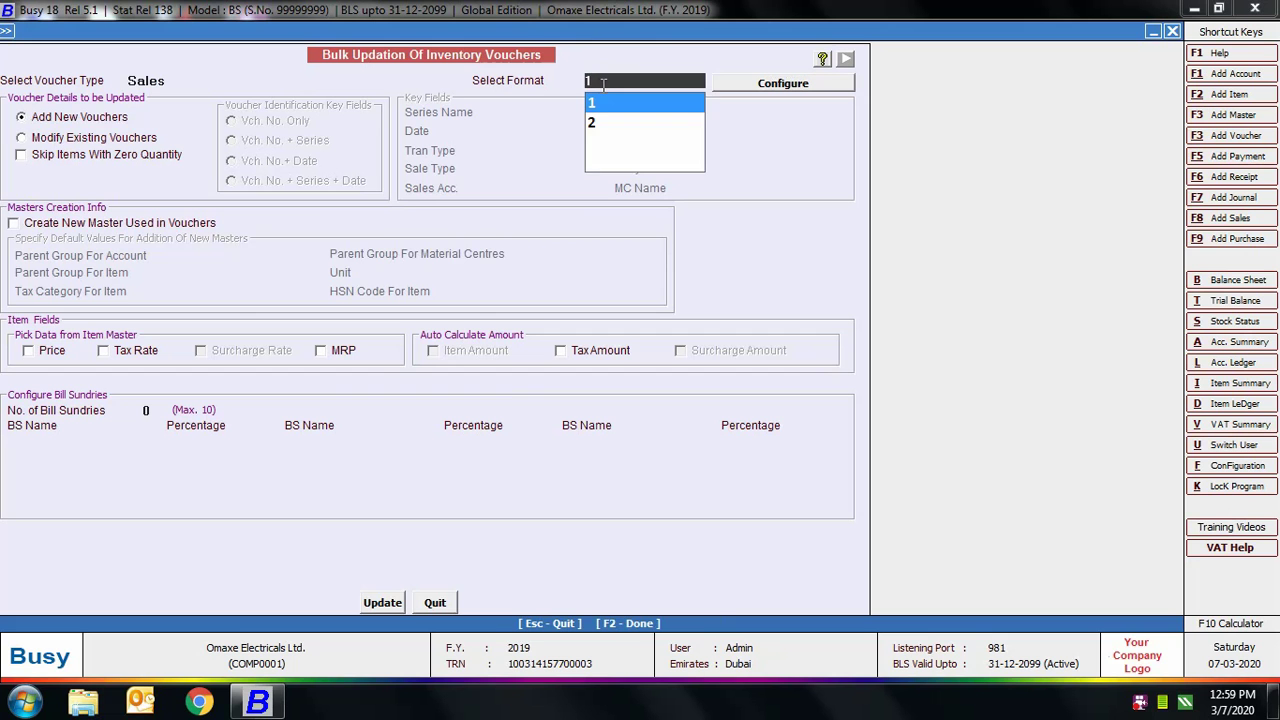
key("Down")
key("Return")
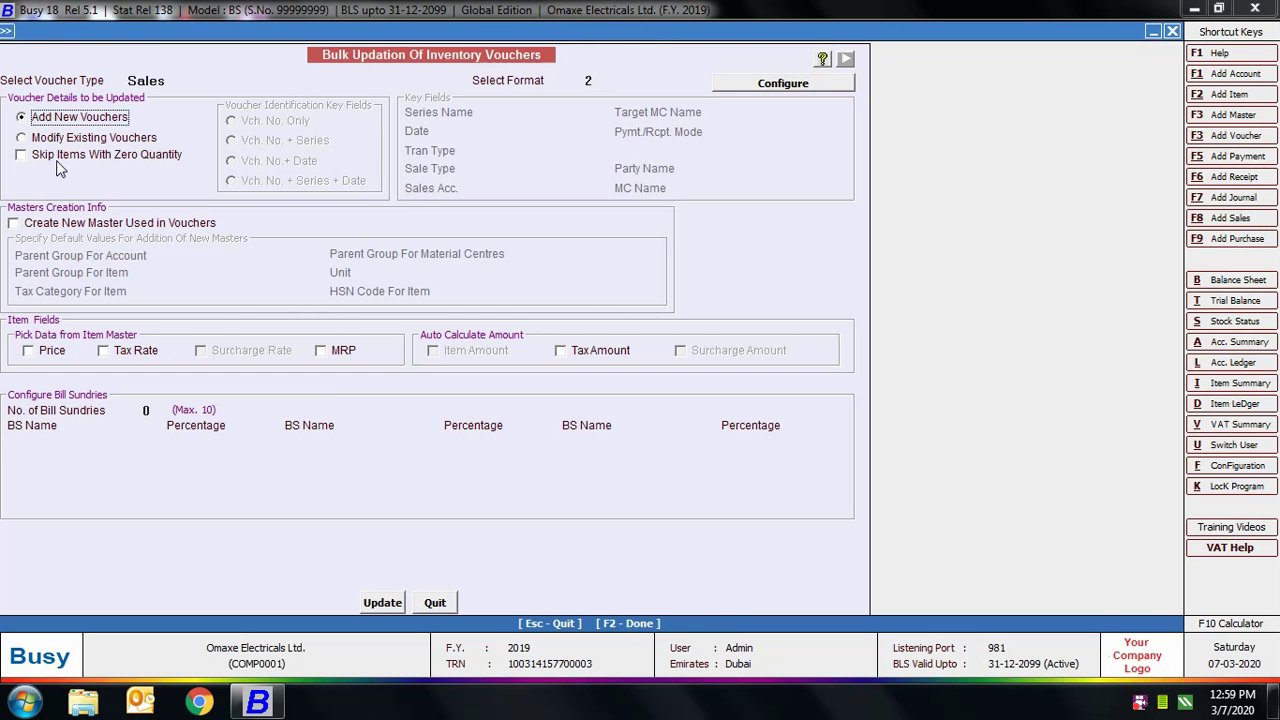
left_click(68, 223)
Set defaults: Sundry Debtors account group, General item group, 5% tax category, Godowns material centre group
left_click(178, 256)
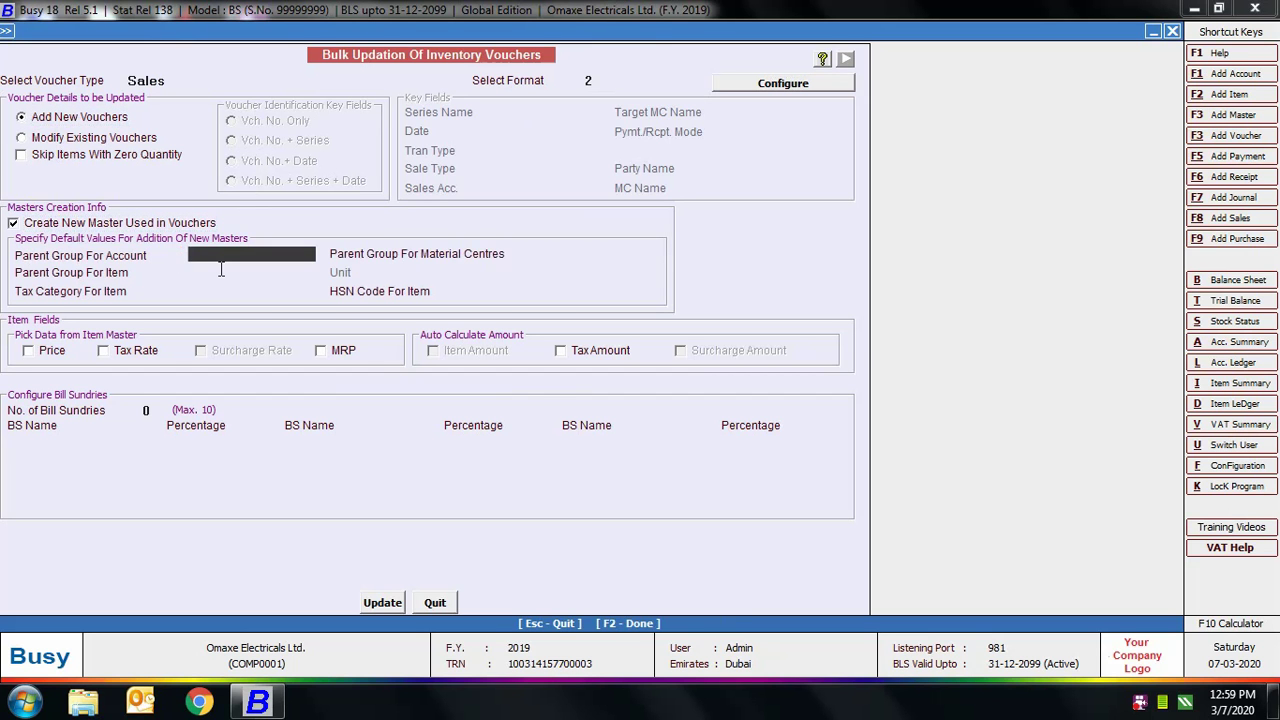
type("sun")
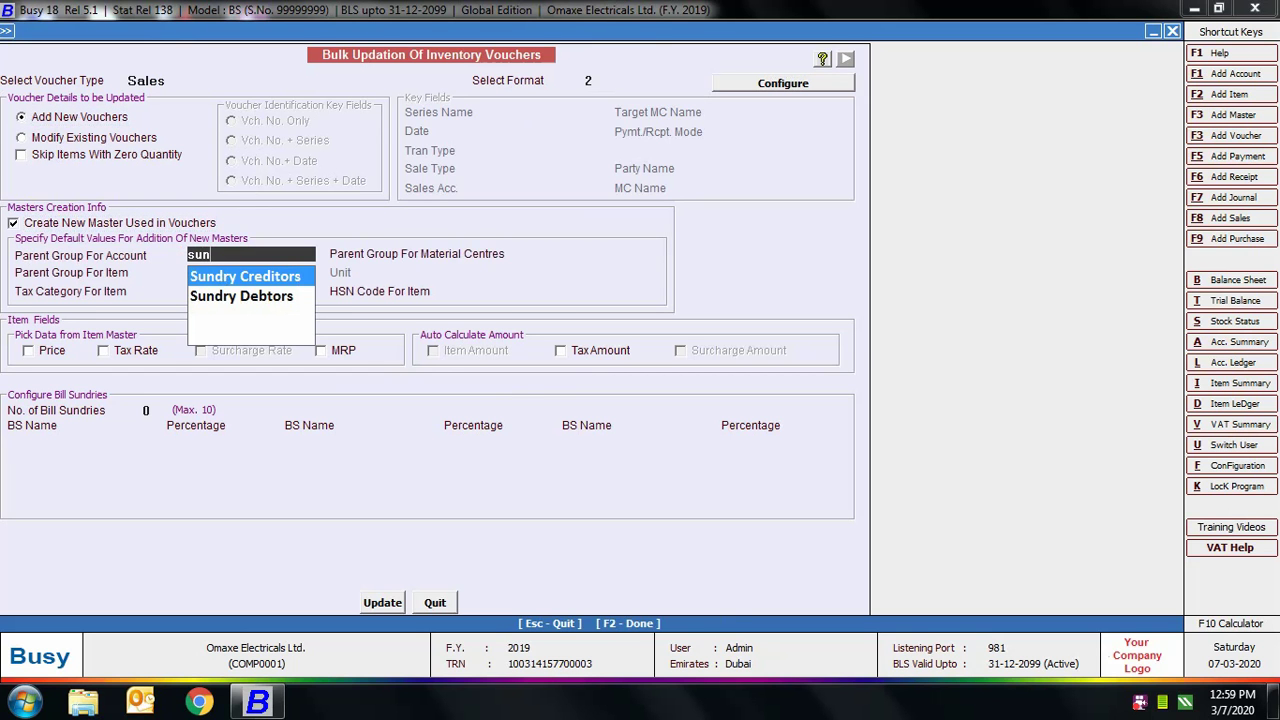
key("Down")
key("Return")
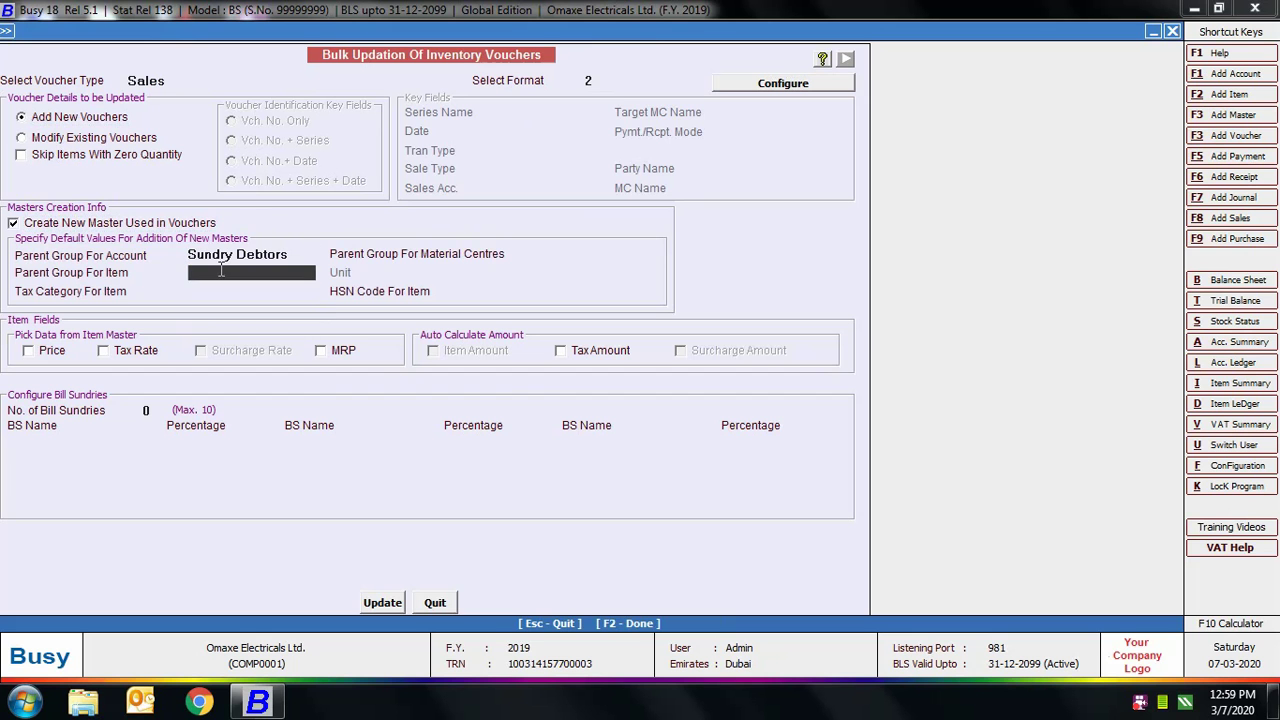
key("Down")
key("Down")
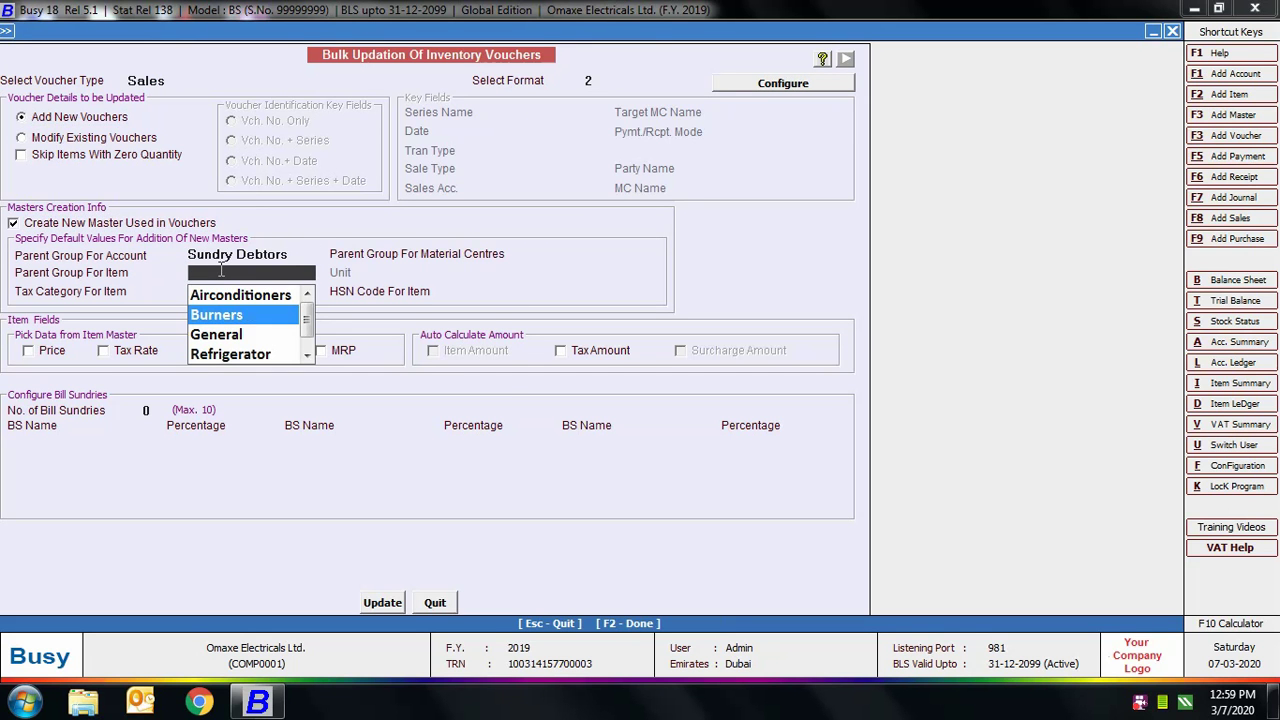
key("Return")
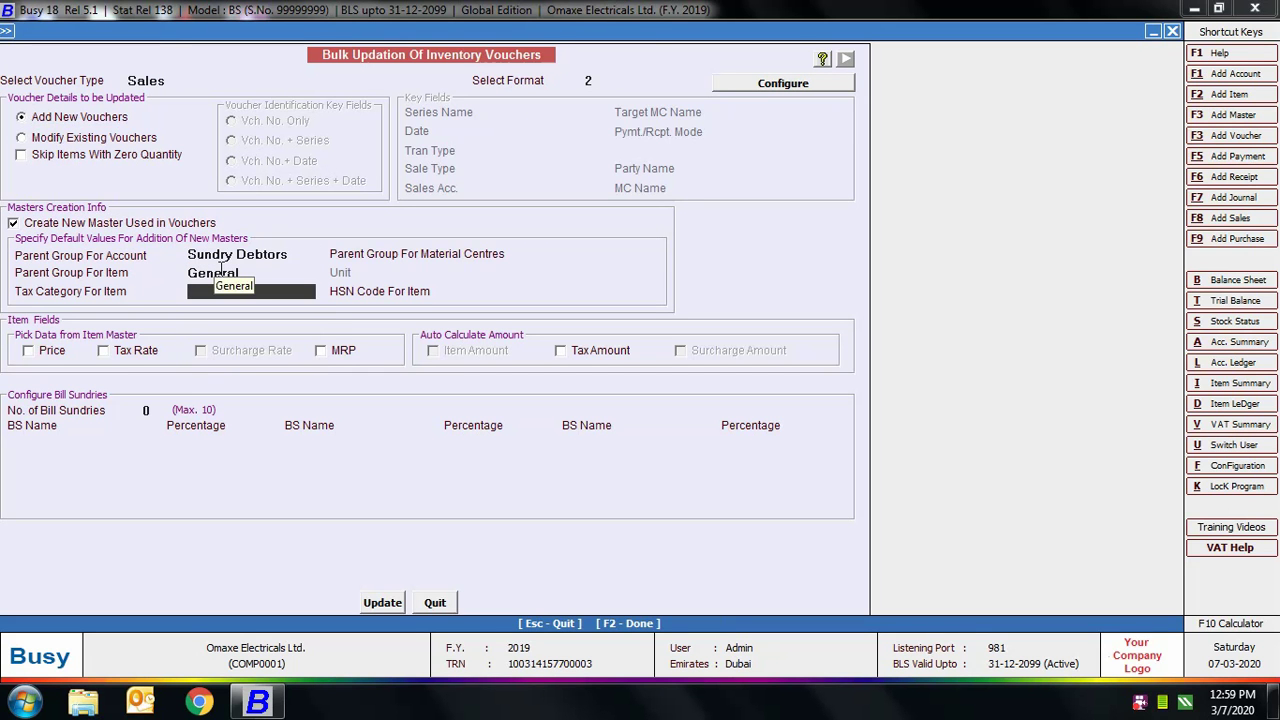
key("Return")
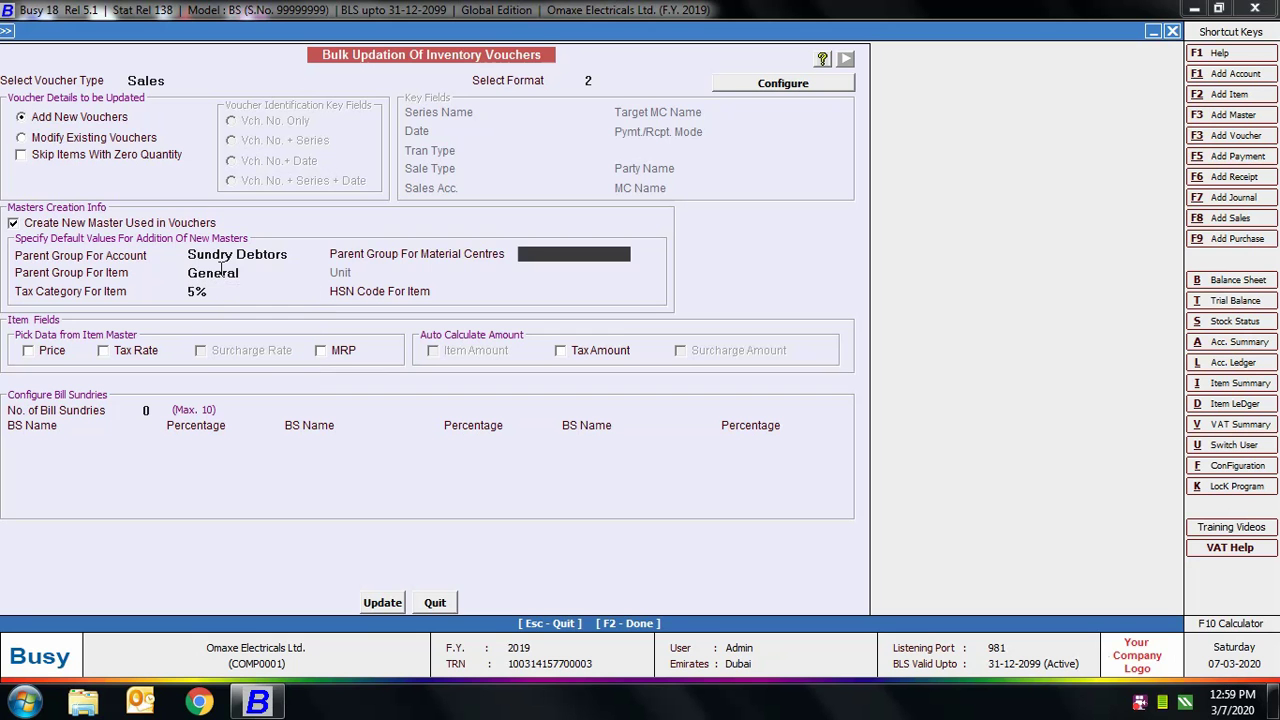
type("re")
key("BackSpace")
key("BackSpace")
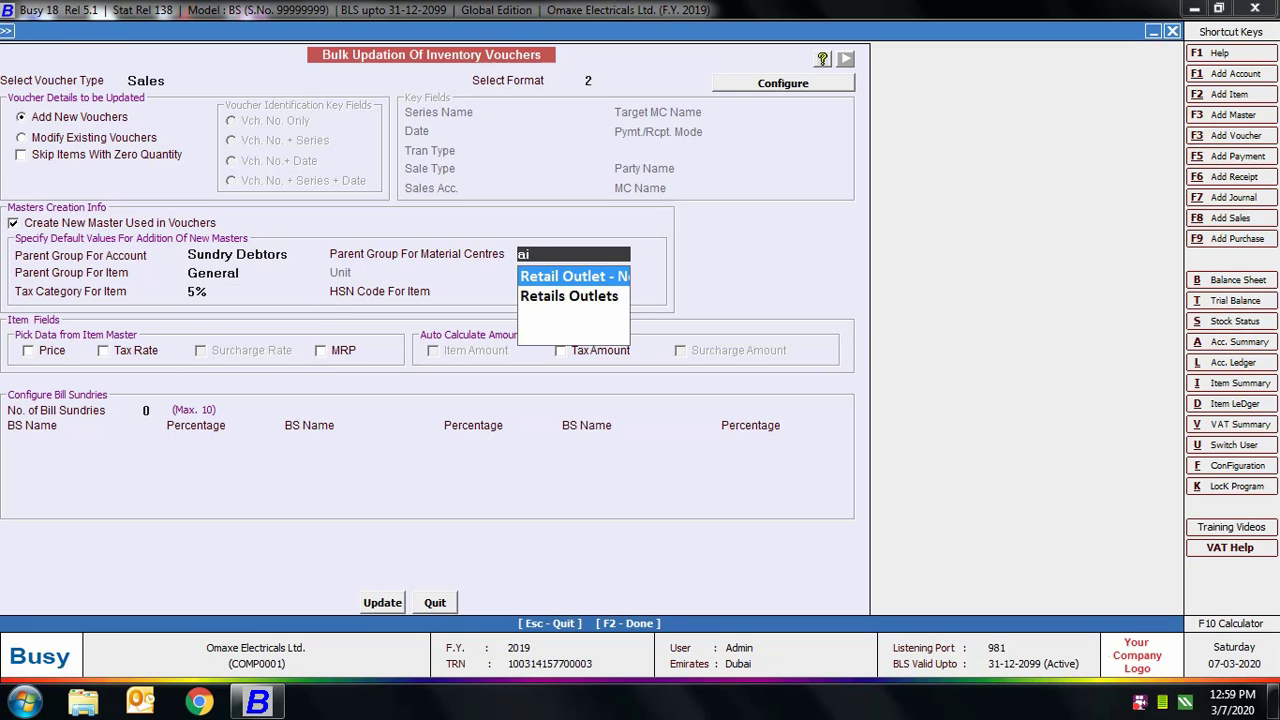
type("r")
key("Down")
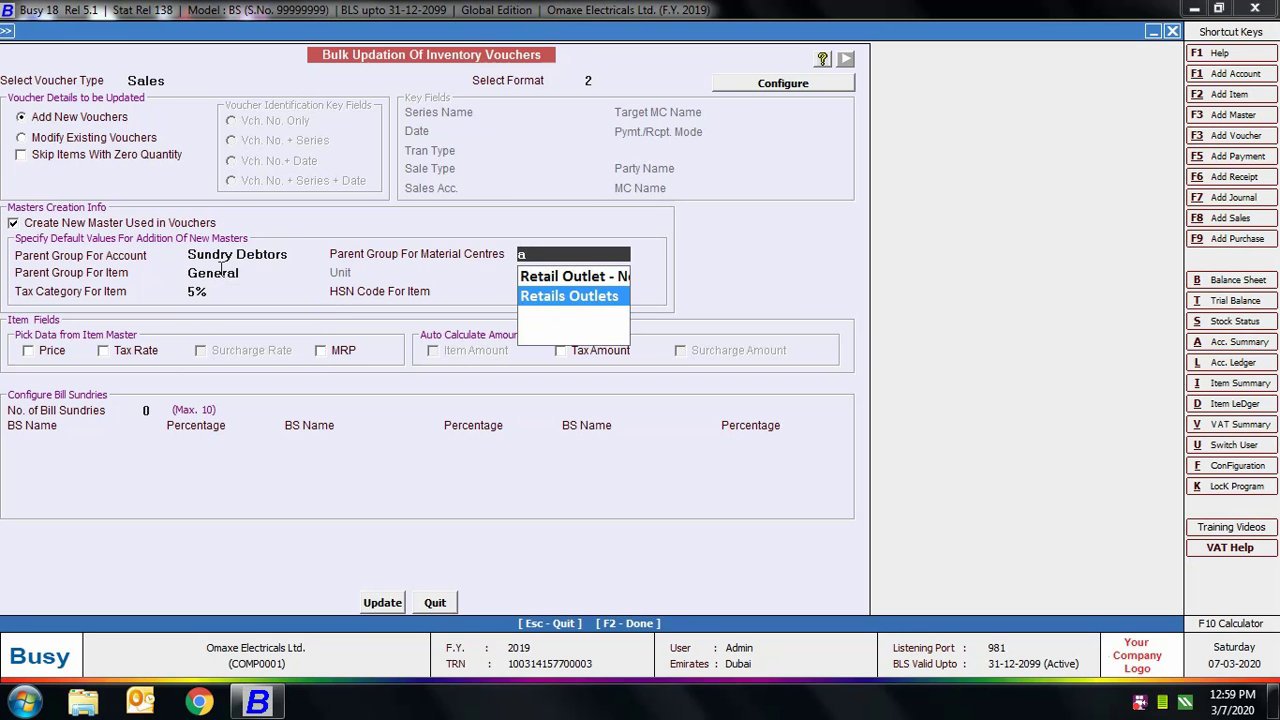
key("BackSpace")
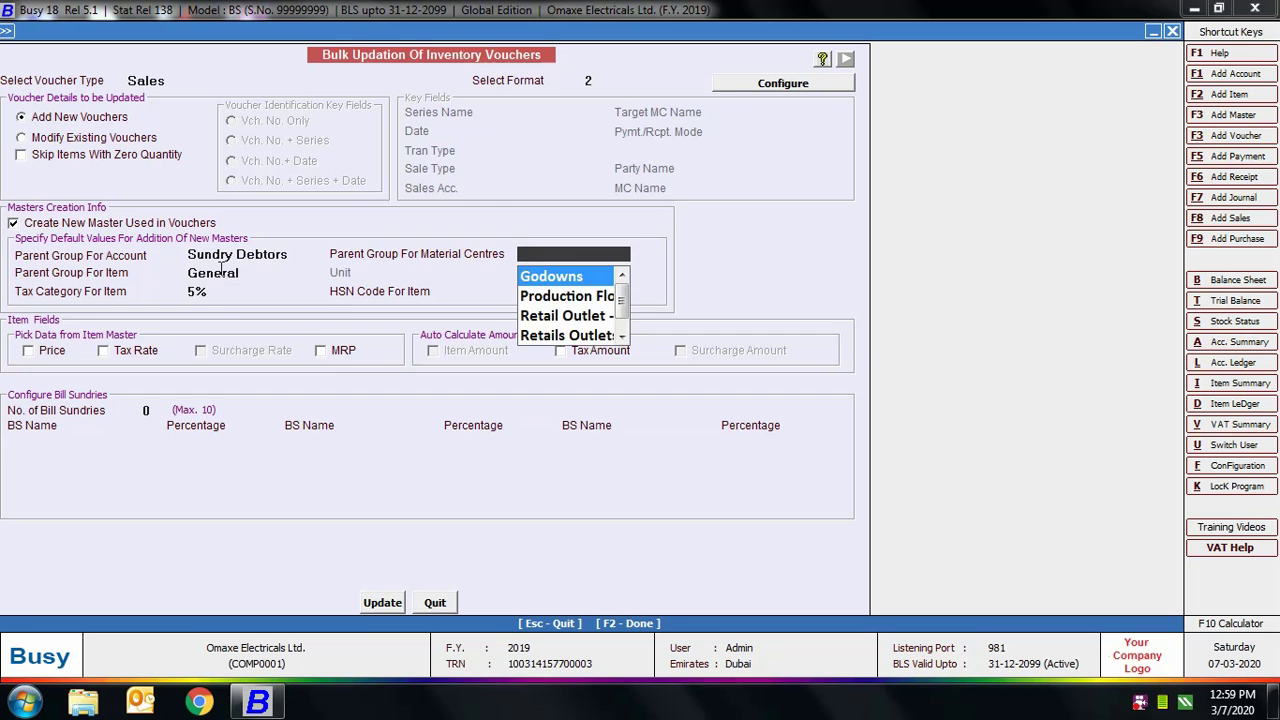
key("Return")
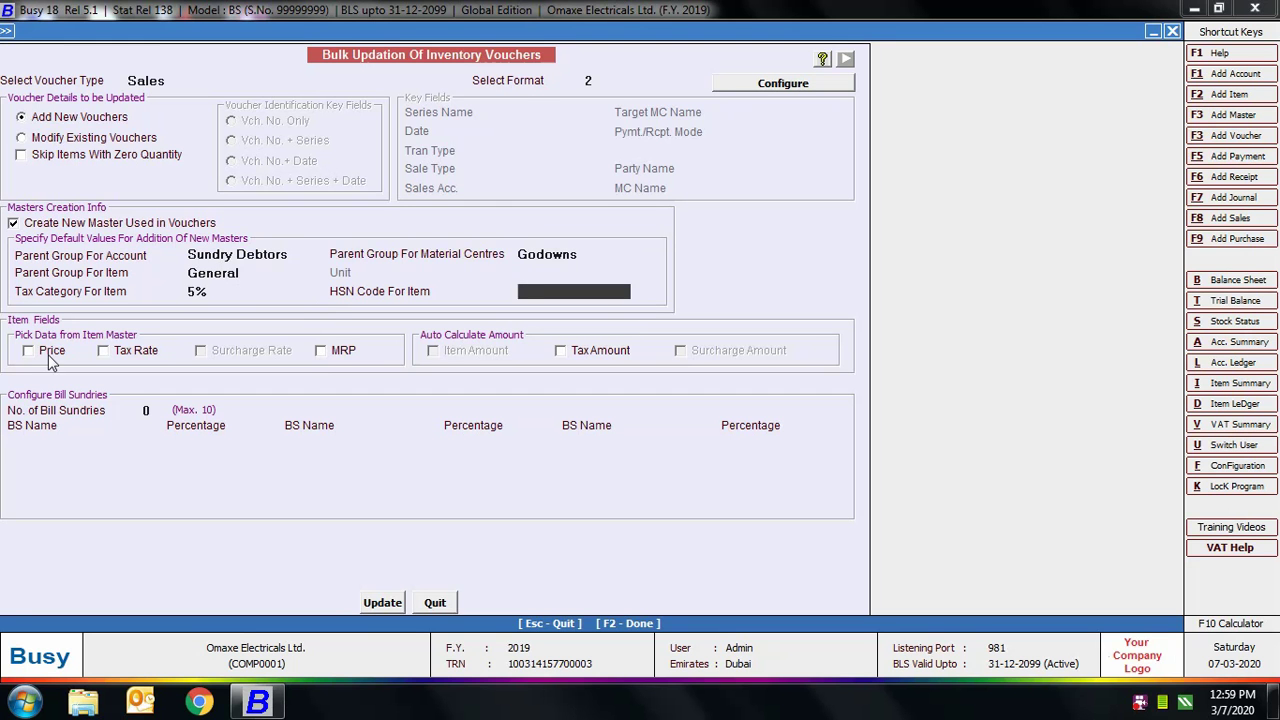
Take price and tax rate from items, auto-calculate tax amount, and add one VAT bill sundry at 5%
left_click(50, 358)
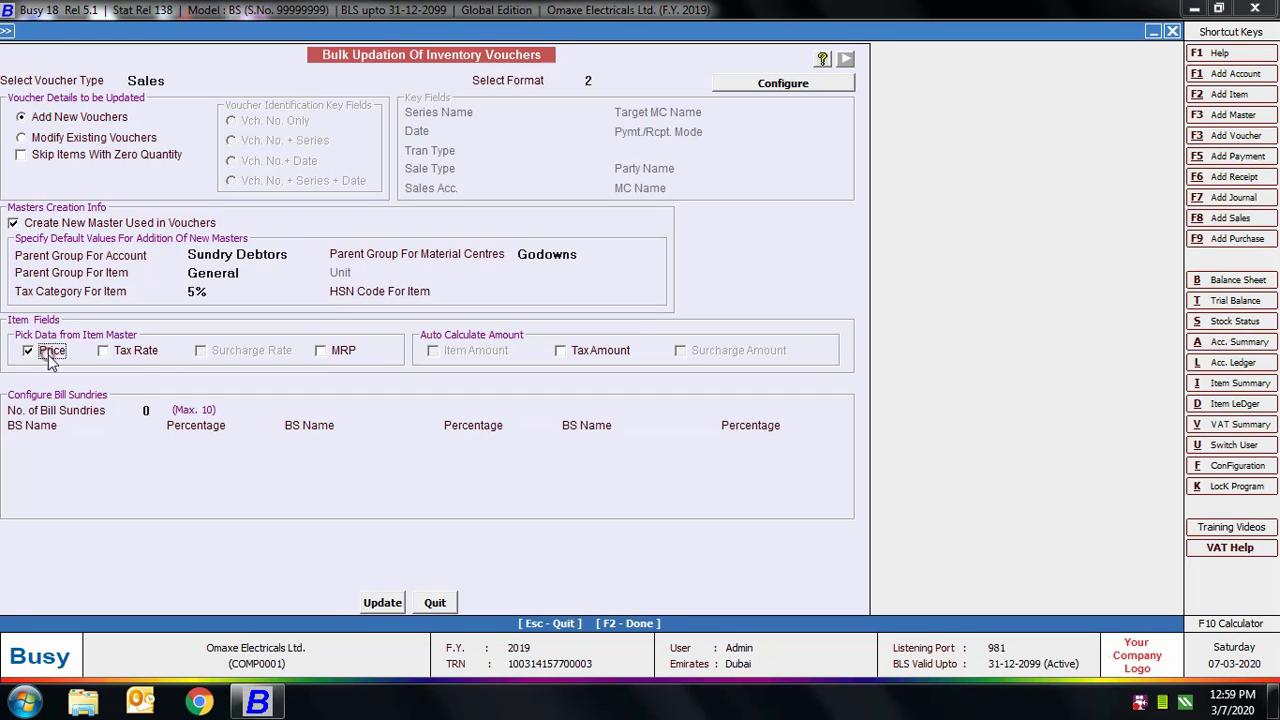
left_click(146, 357)
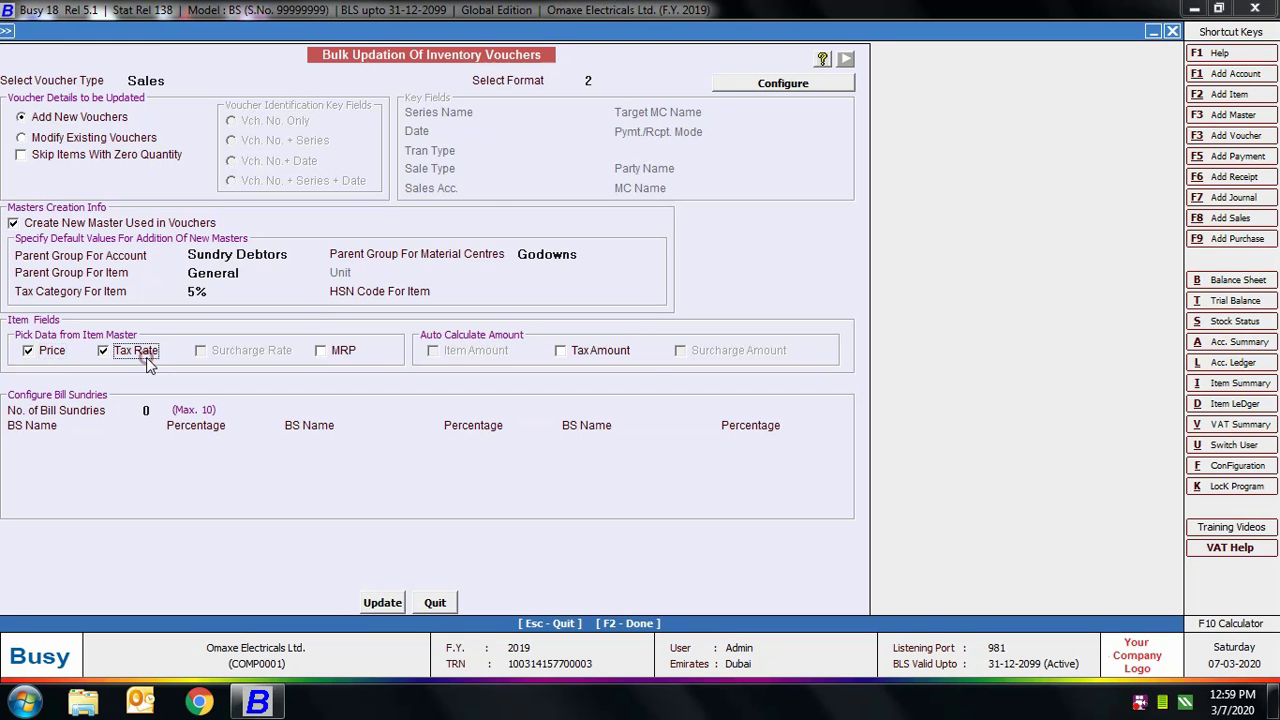
left_click(611, 349)
left_click(145, 411)
left_click(106, 450)
key("Return")
left_click(129, 440)
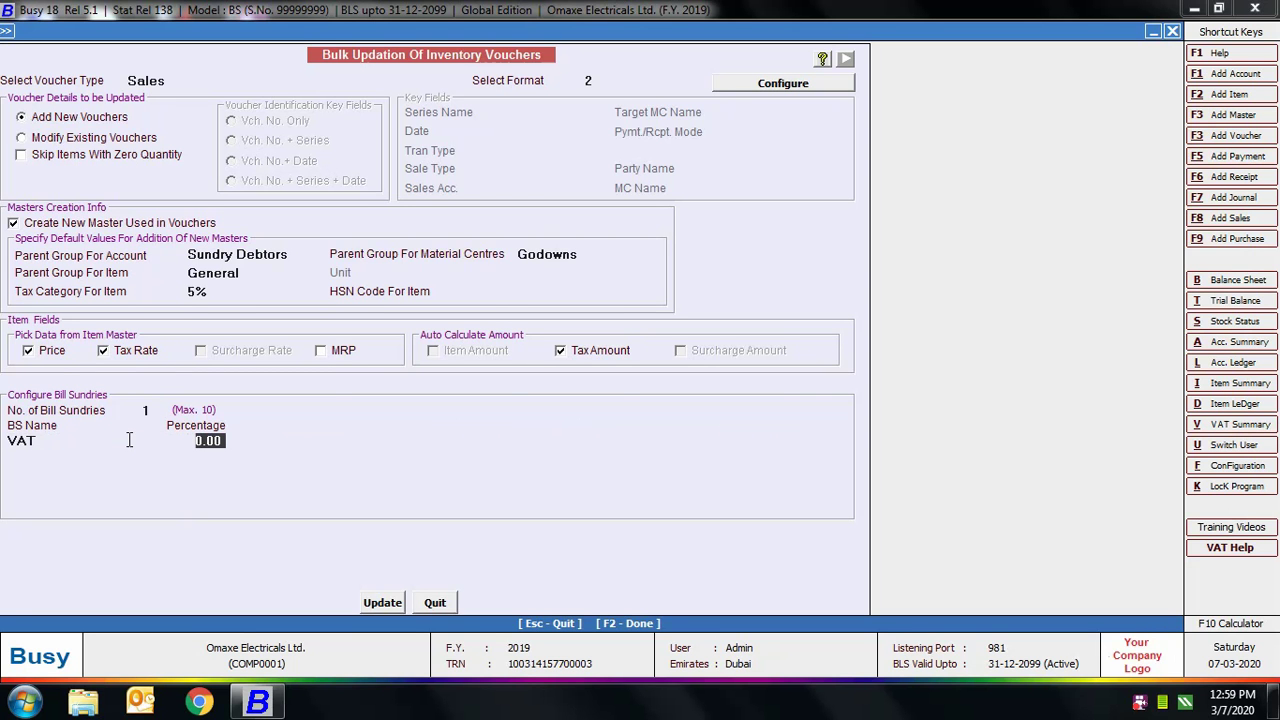
type("5")
key("Return")
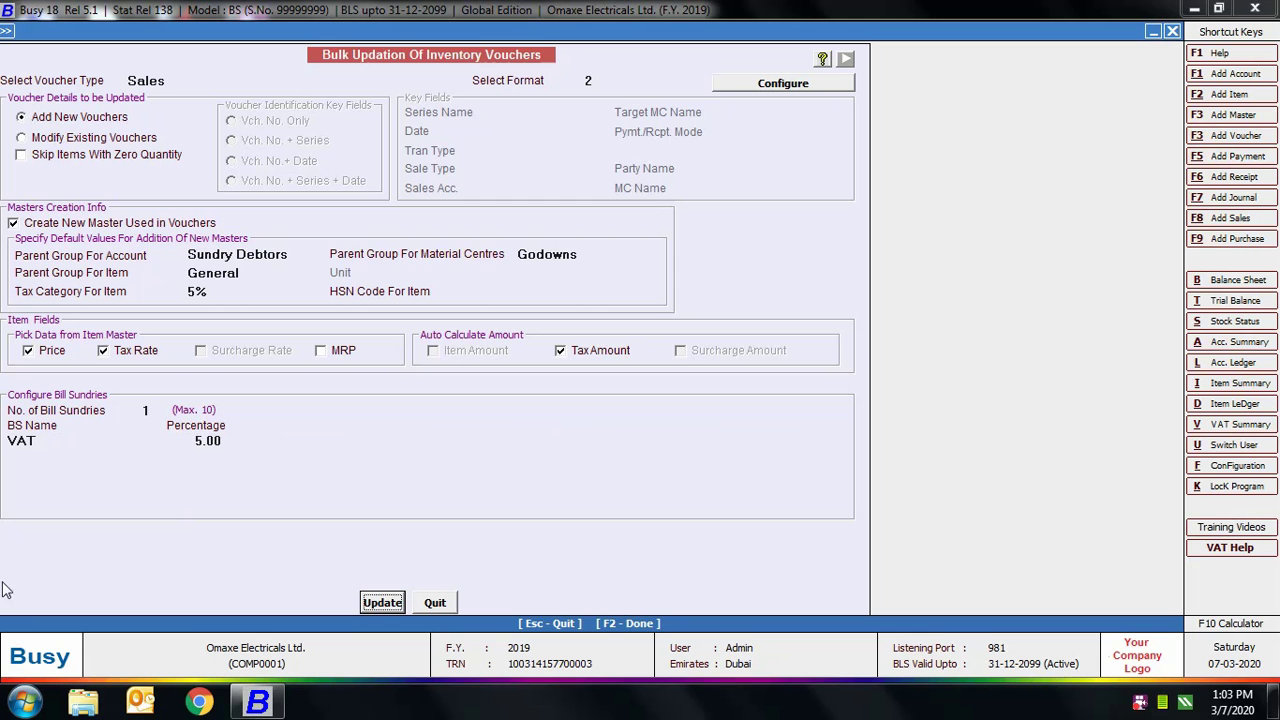
Apply the settings and accept manual voucher numbering to reach the Add Sales Vouchers grid
left_click(368, 602)
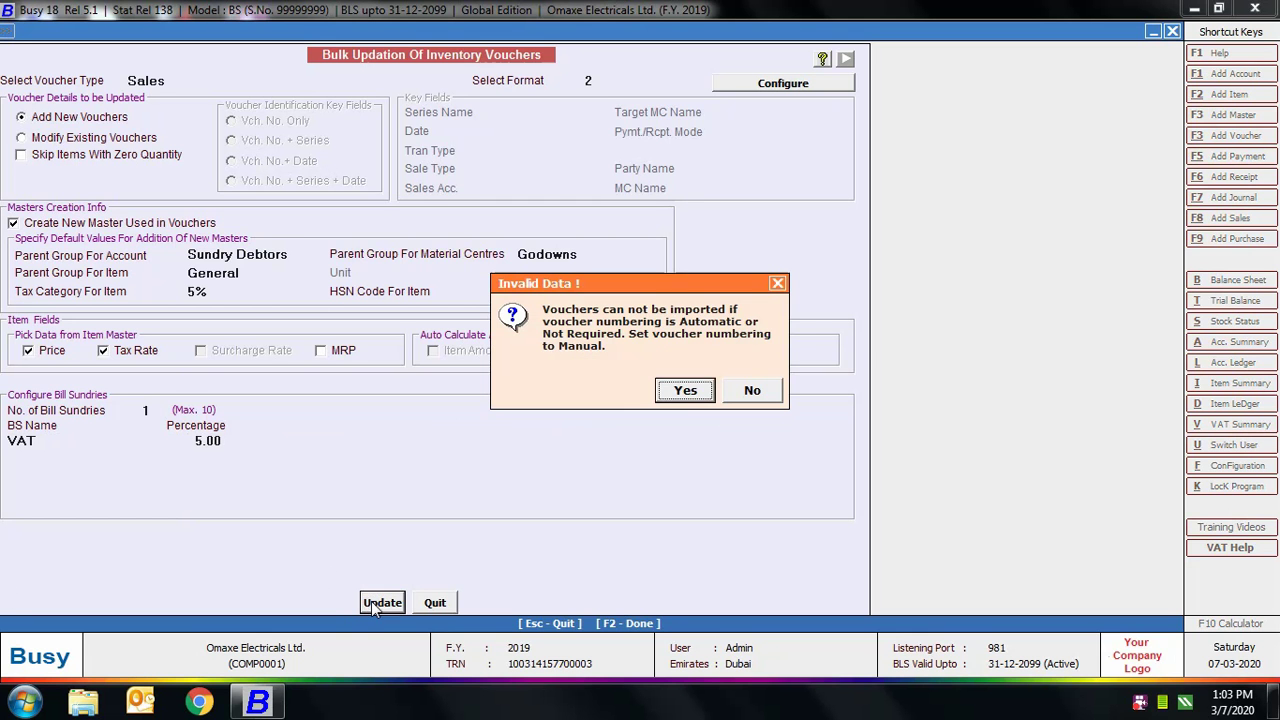
left_click(686, 389)
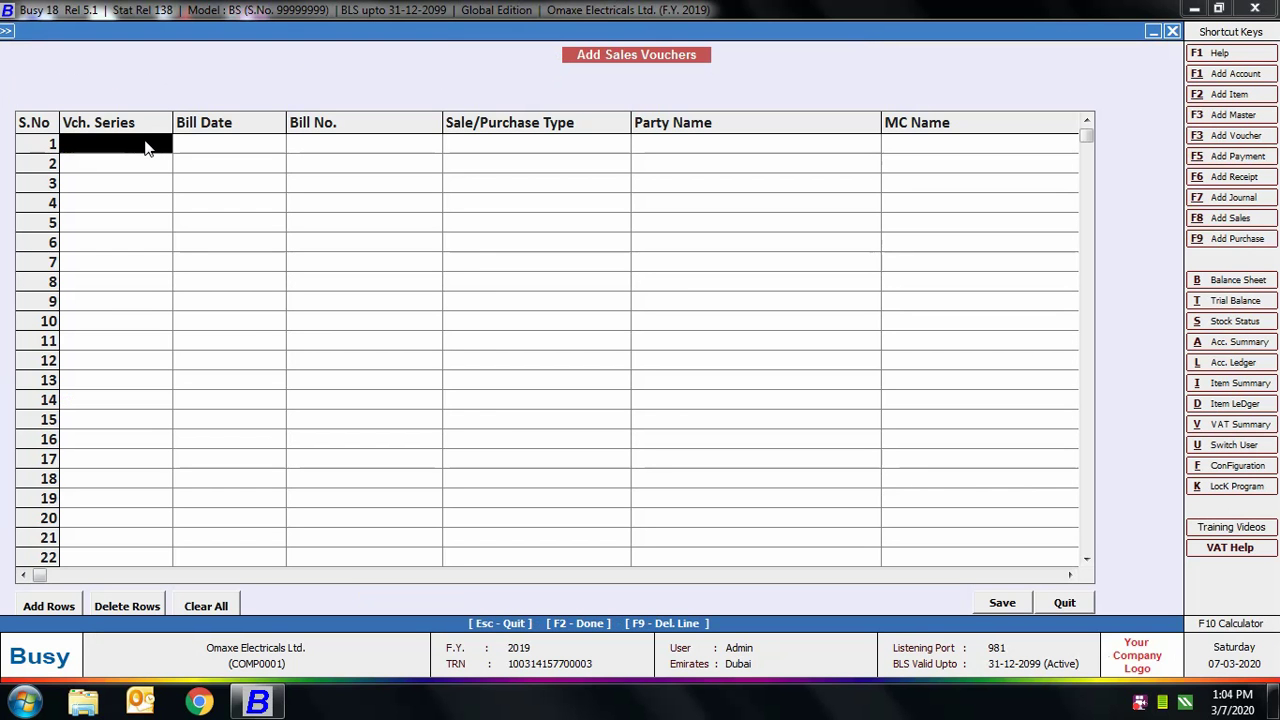
Enter series Main, date 15-01-2019, bill 234, the party and Main Store in row 1
key("Return")
type("15-1")
key("Return")
type("234")
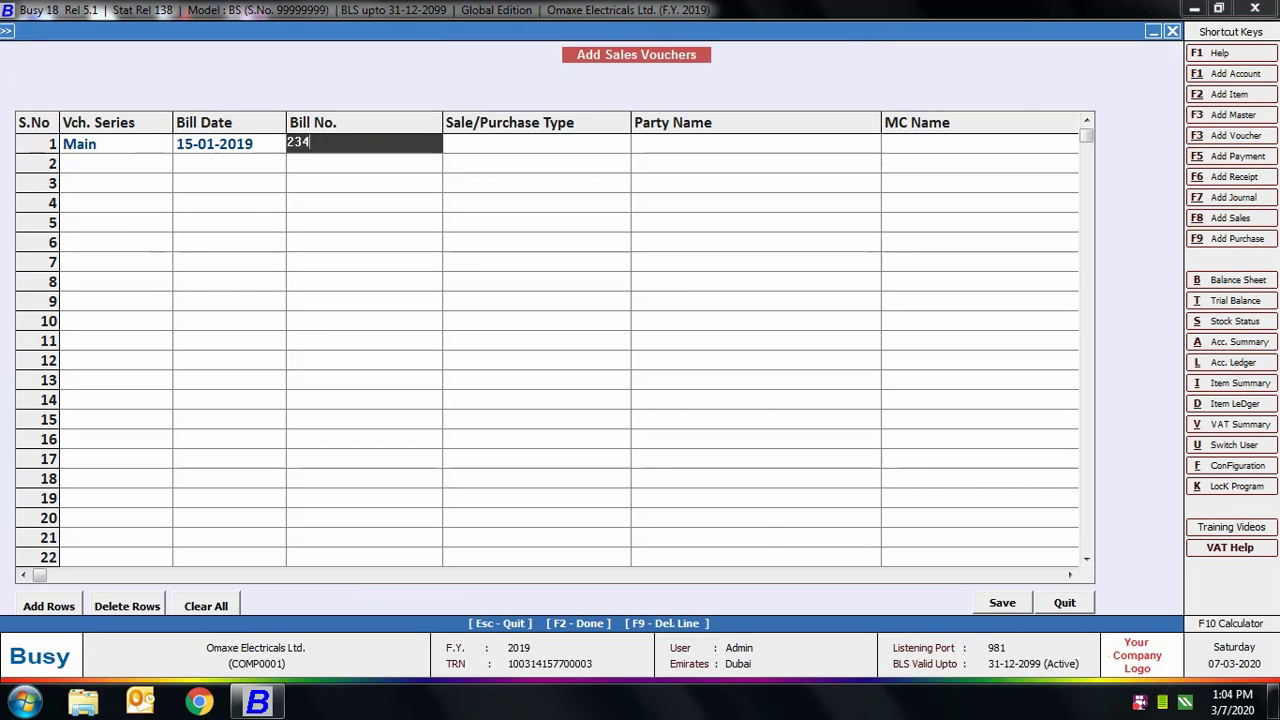
key("Return")
key("Return")
type("z")
key("Return")
type("m")
key("Return")
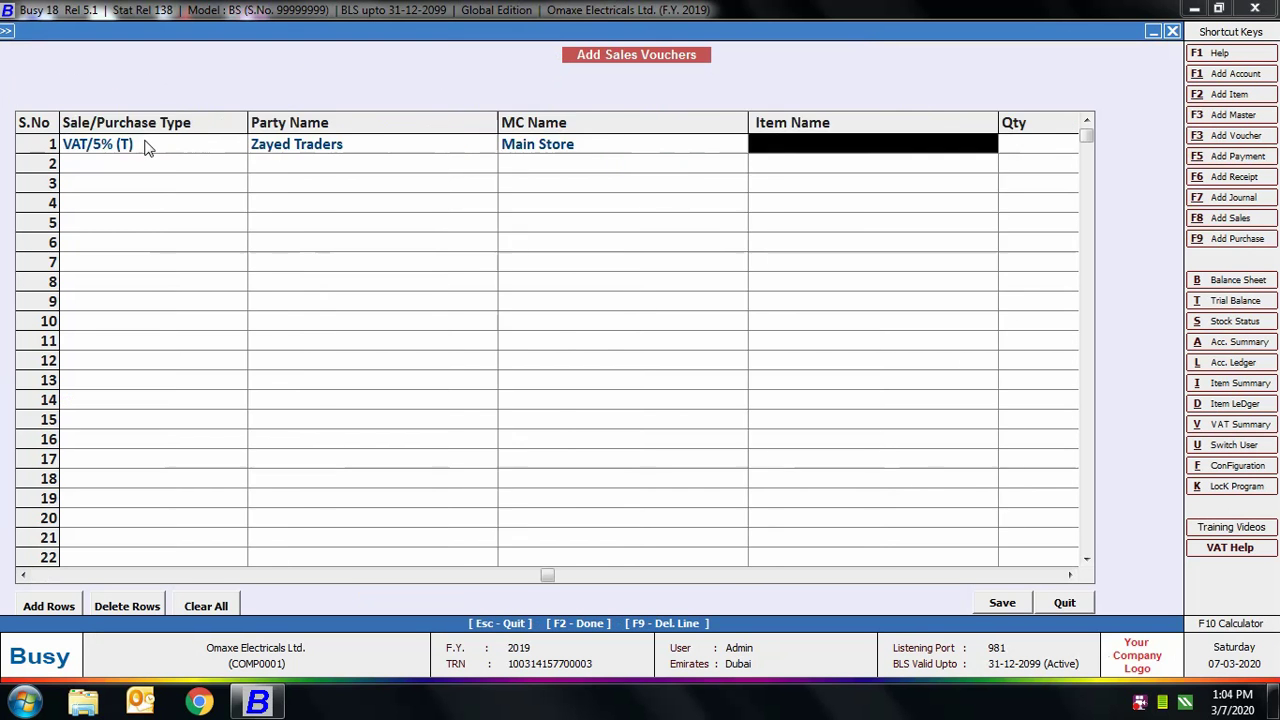
Add O General AC - 2 Tonn, 1 Pcs at 2,500 with 125 VAT, and import the voucher
type("o")
key("Return")
type("1")
key("Return")
key("Return")
type("2500")
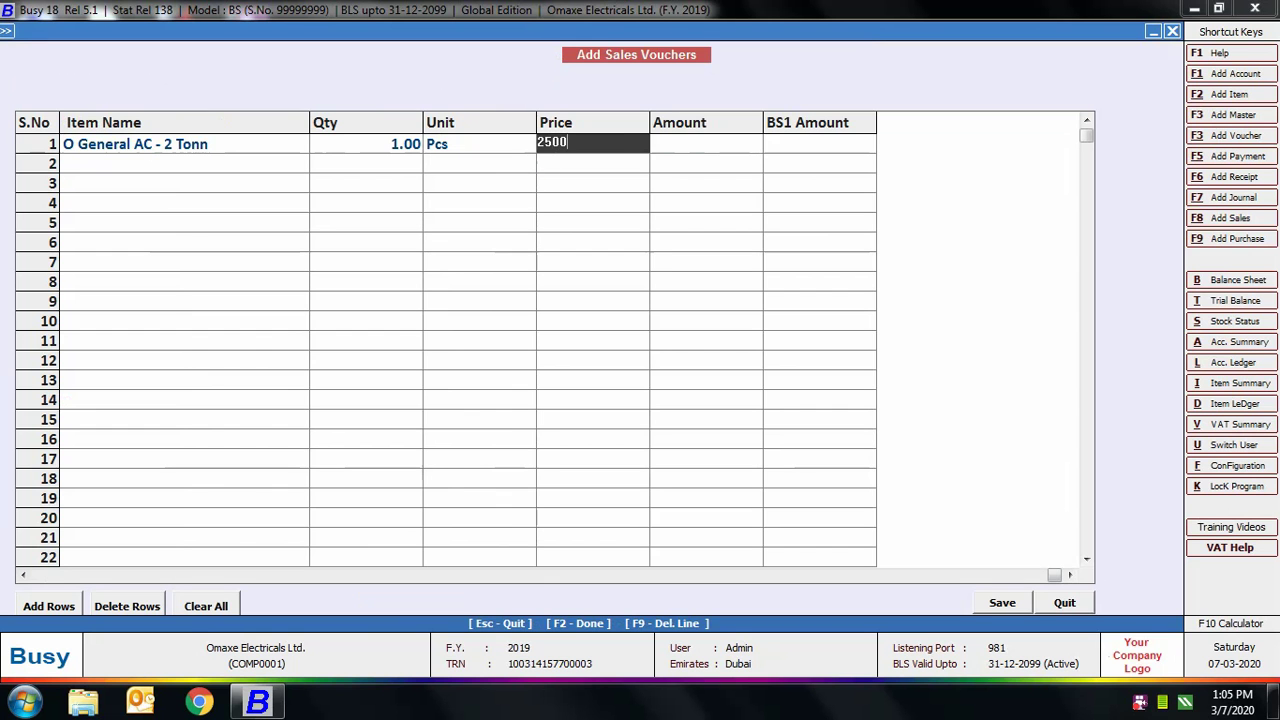
key("Return")
type("2500")
key("Return")
type("125")
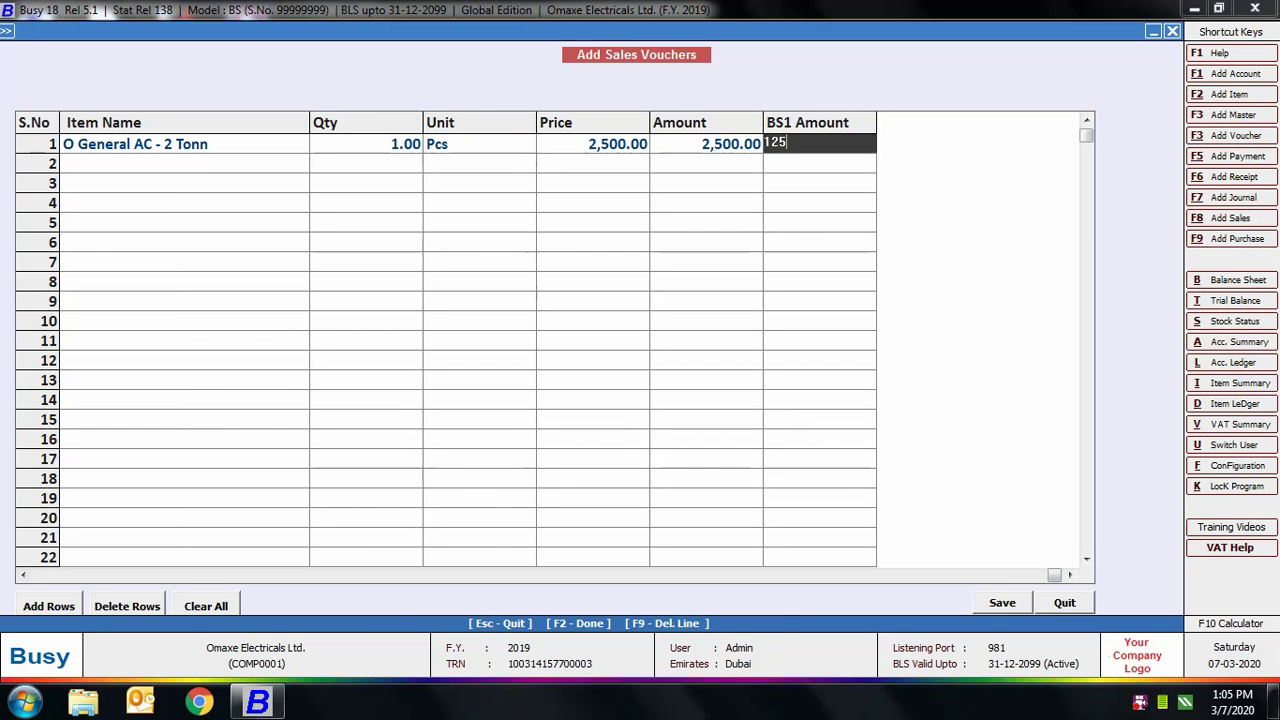
left_click(1002, 602)
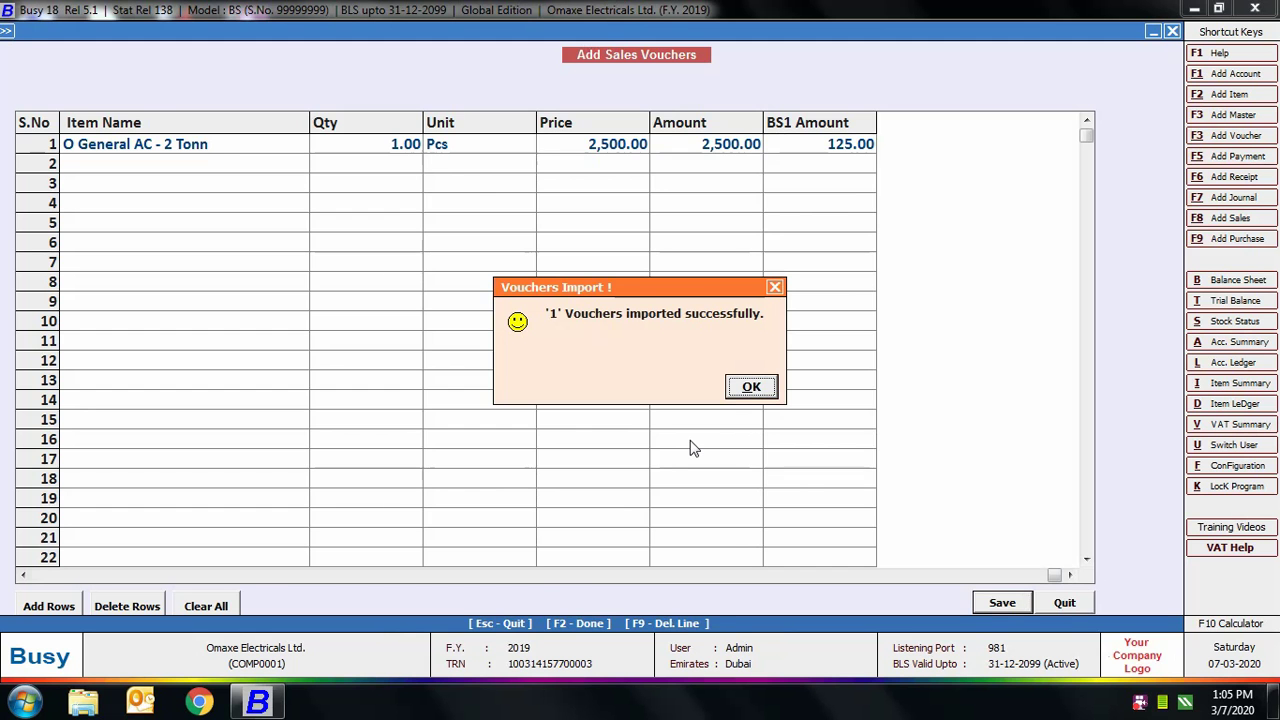
left_click(750, 387)
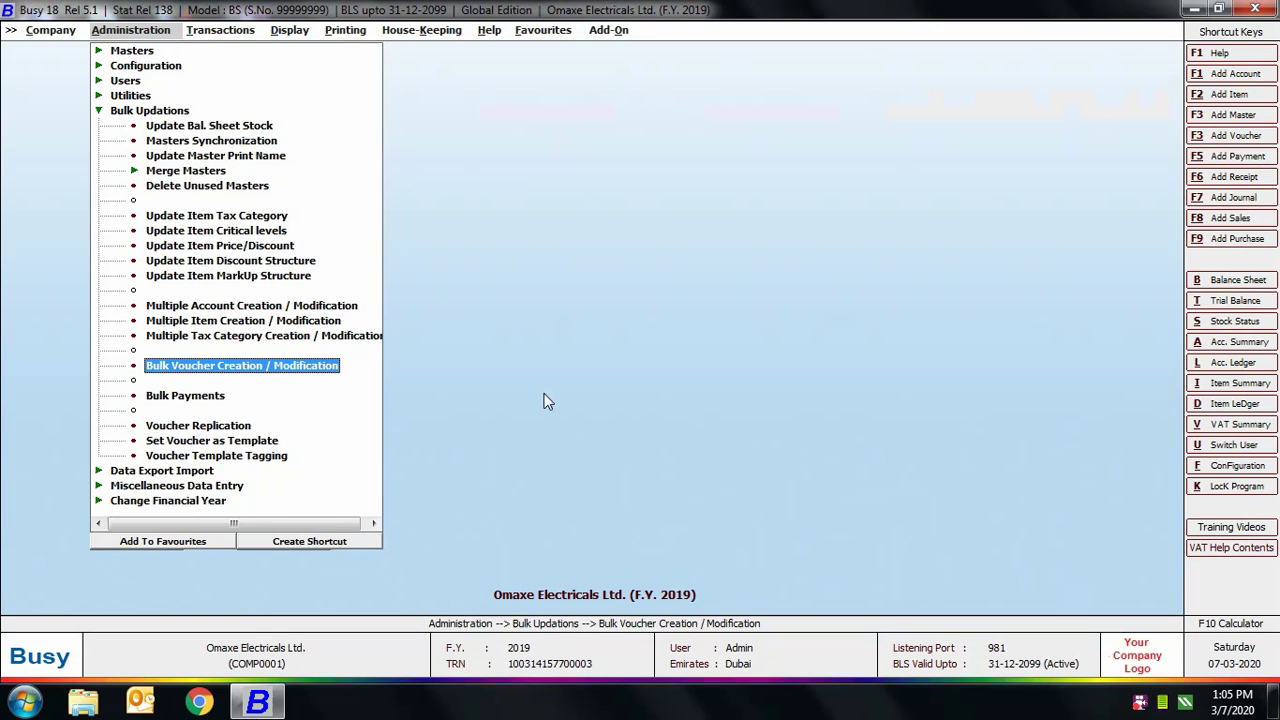
key("Escape")
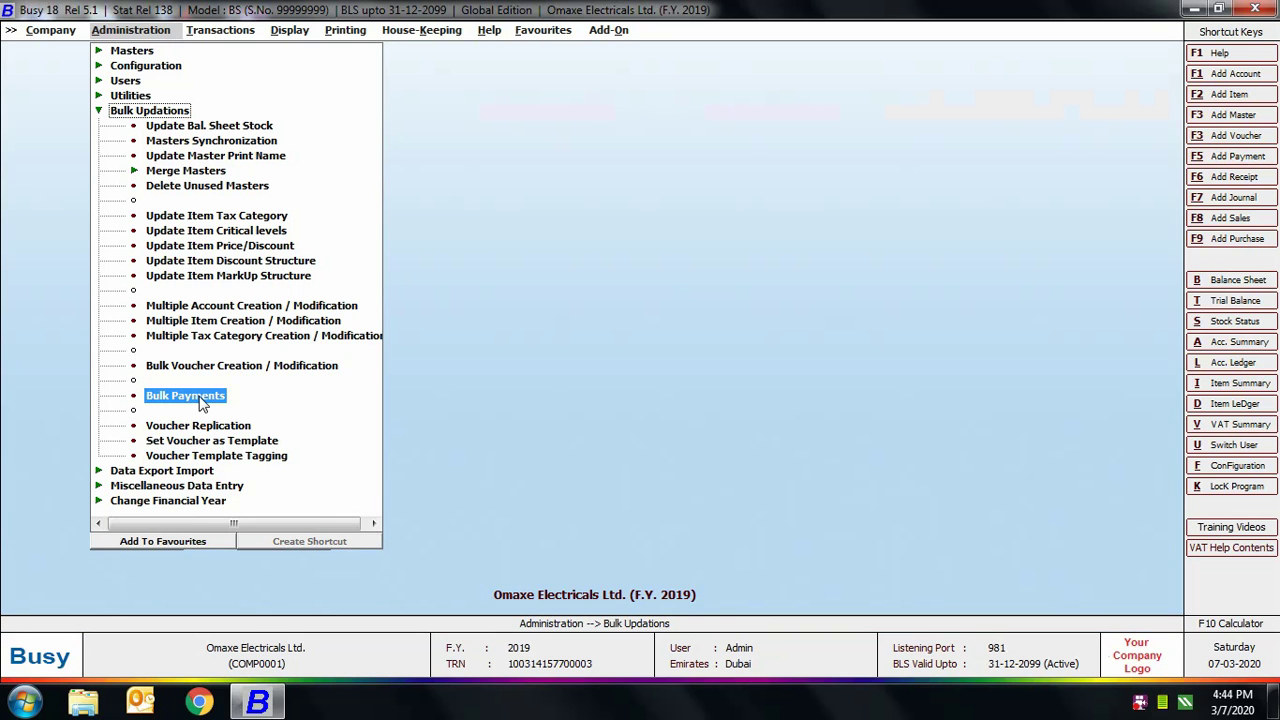
Load pending bills by bill reference as of 08-01-2019 into Bulk Payments, keeping all series and accounts
left_click(200, 400)
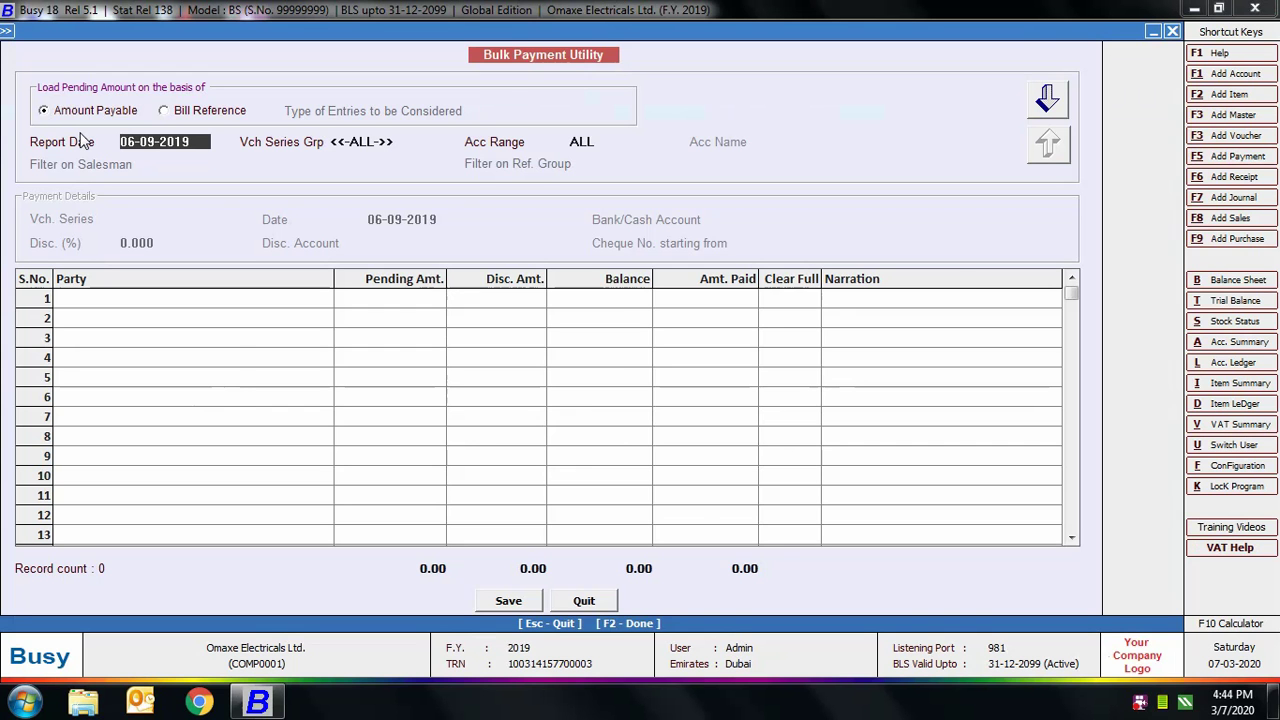
left_click(181, 111)
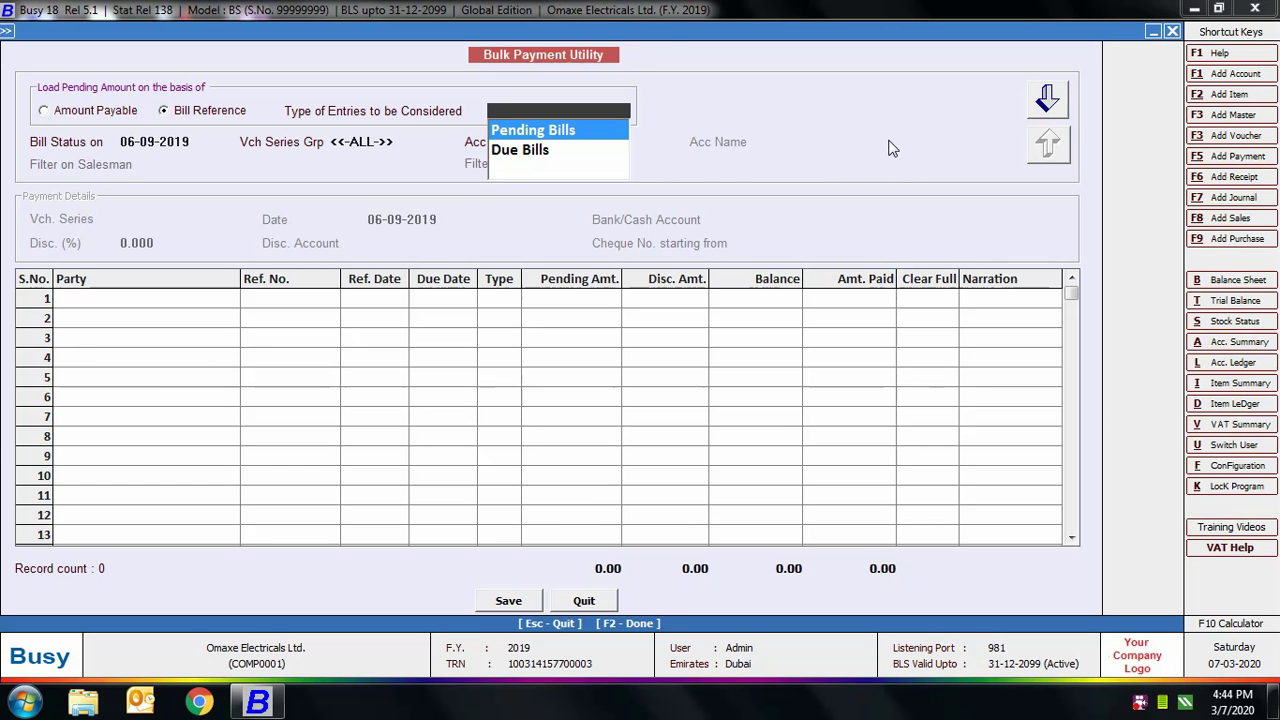
key("Return")
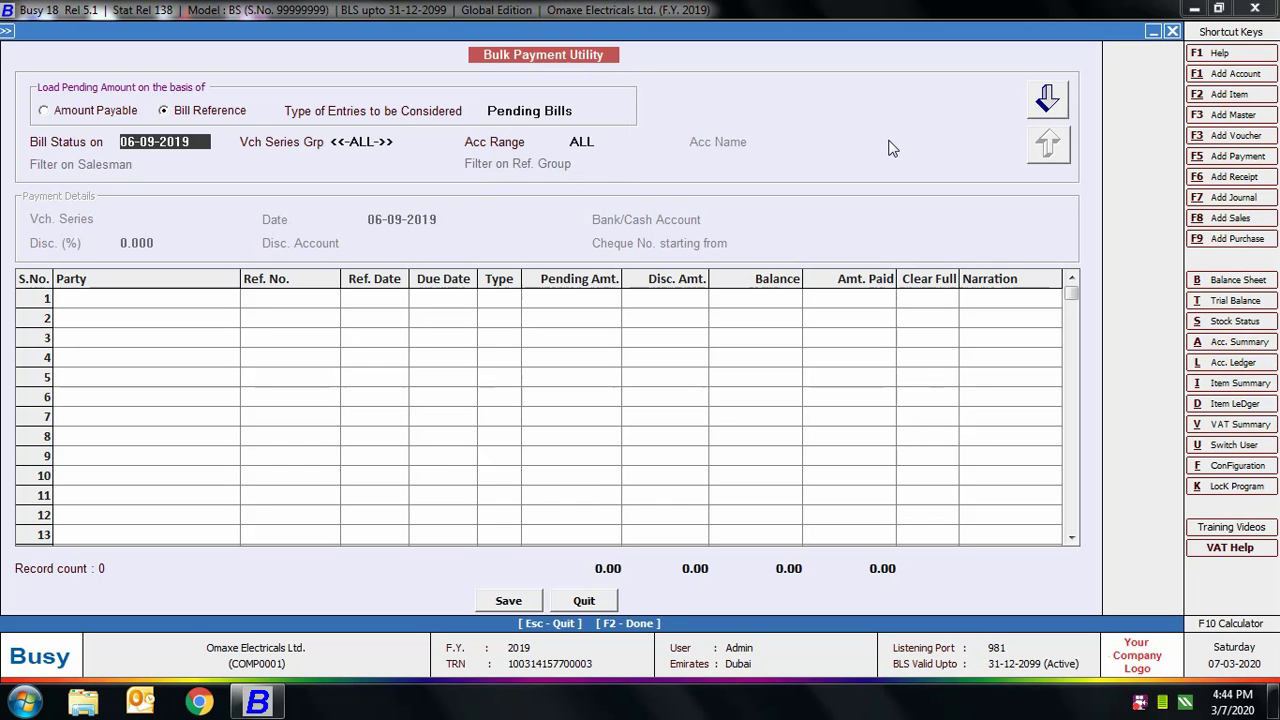
type("8-1")
key("Return")
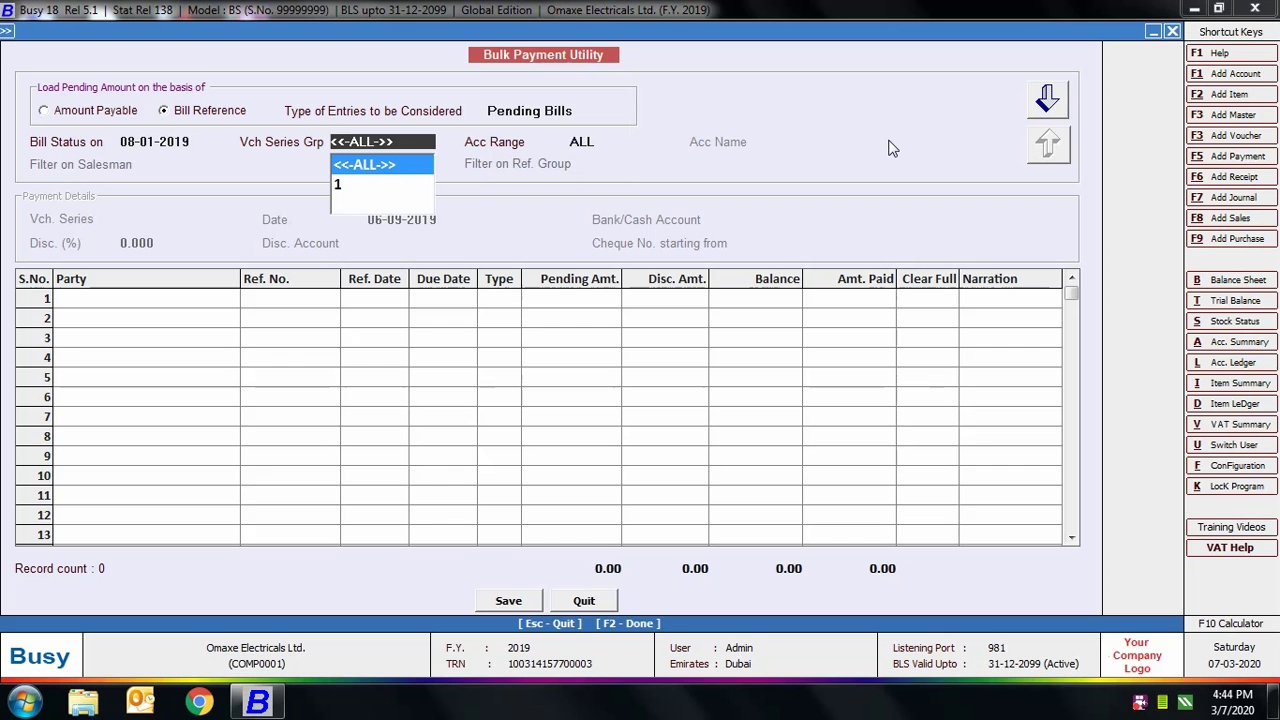
key("Return")
key("Return")
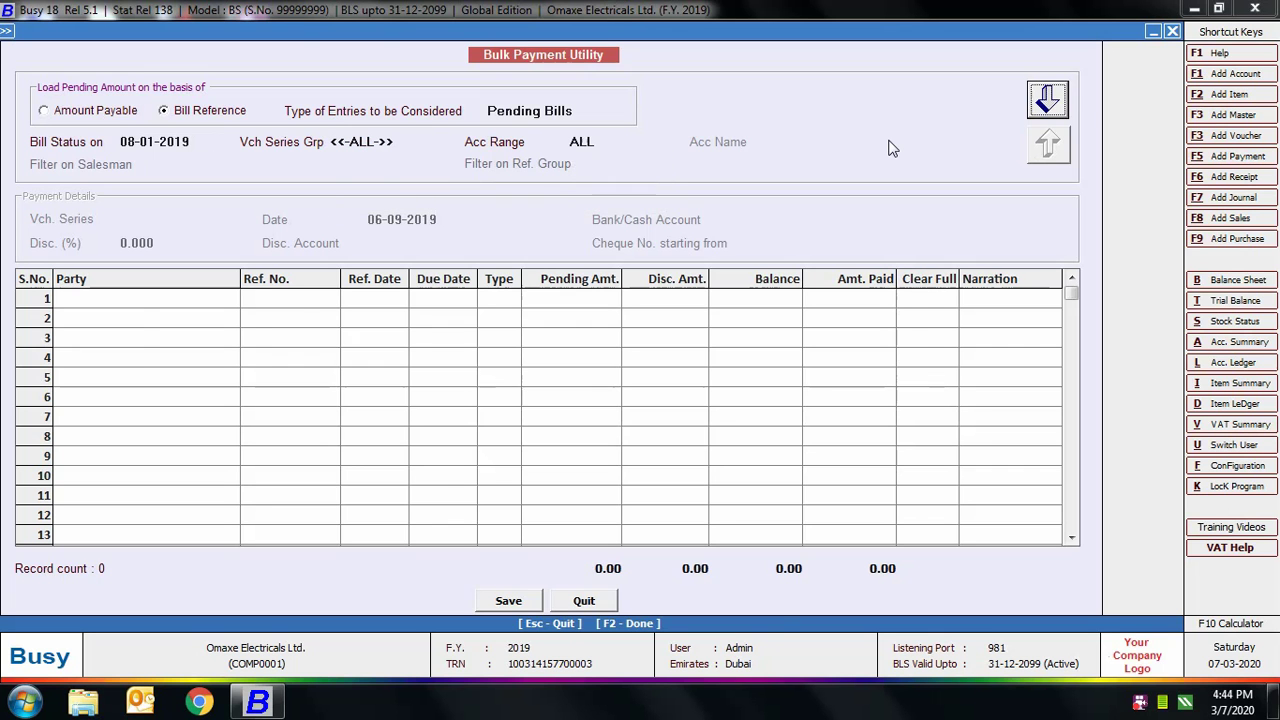
key("Return")
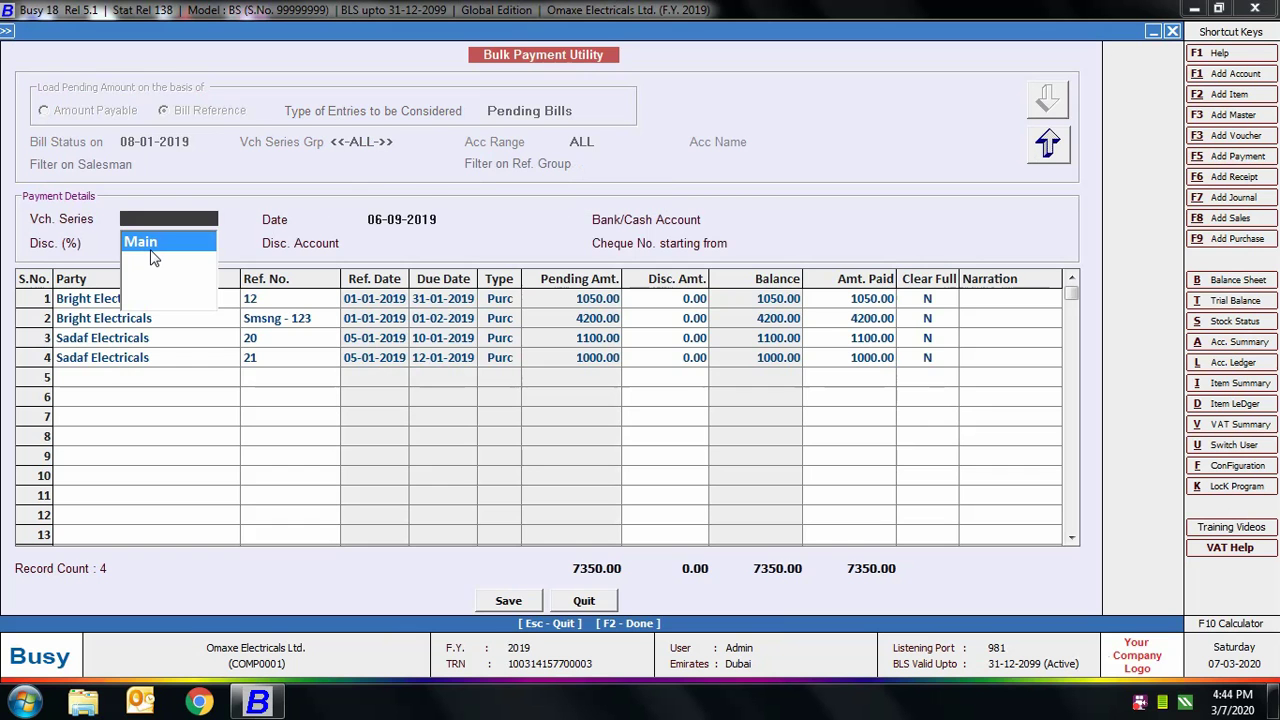
Set series Main, date 08-01-2019, United Arab Bank, Discount Account, and cheques starting at 14
key("Return")
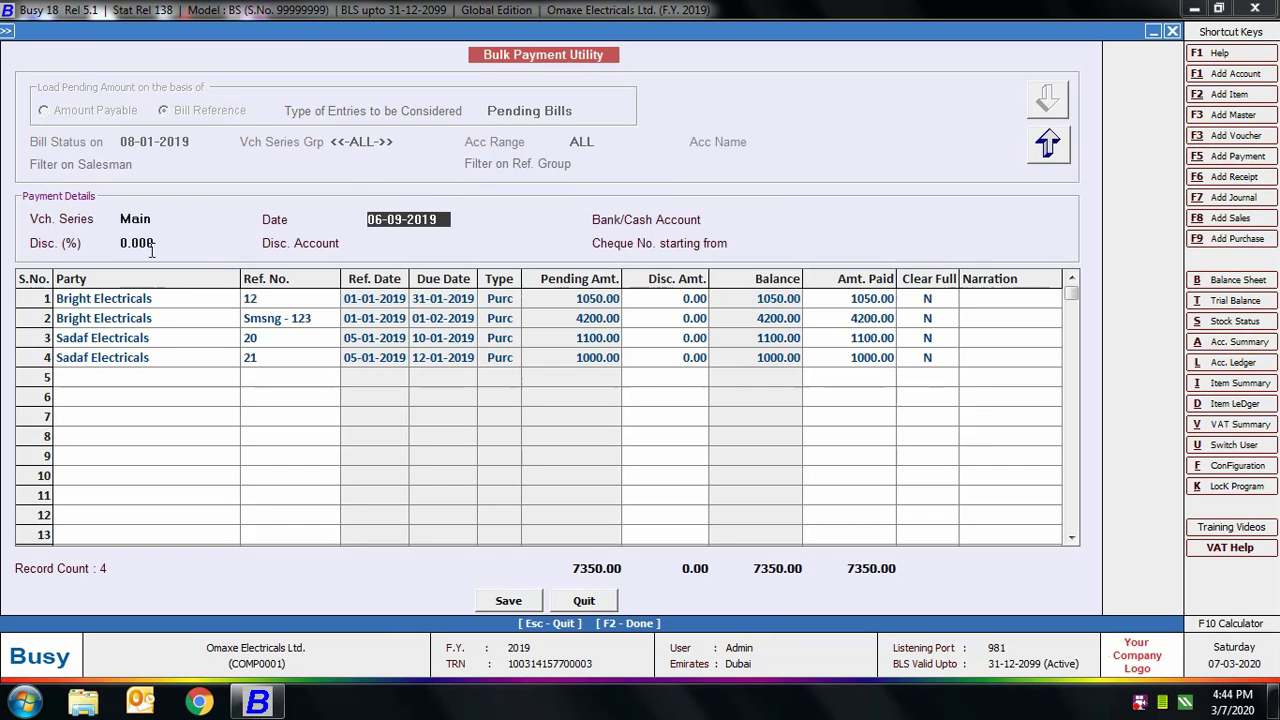
type("08-01-2019")
key("Return")
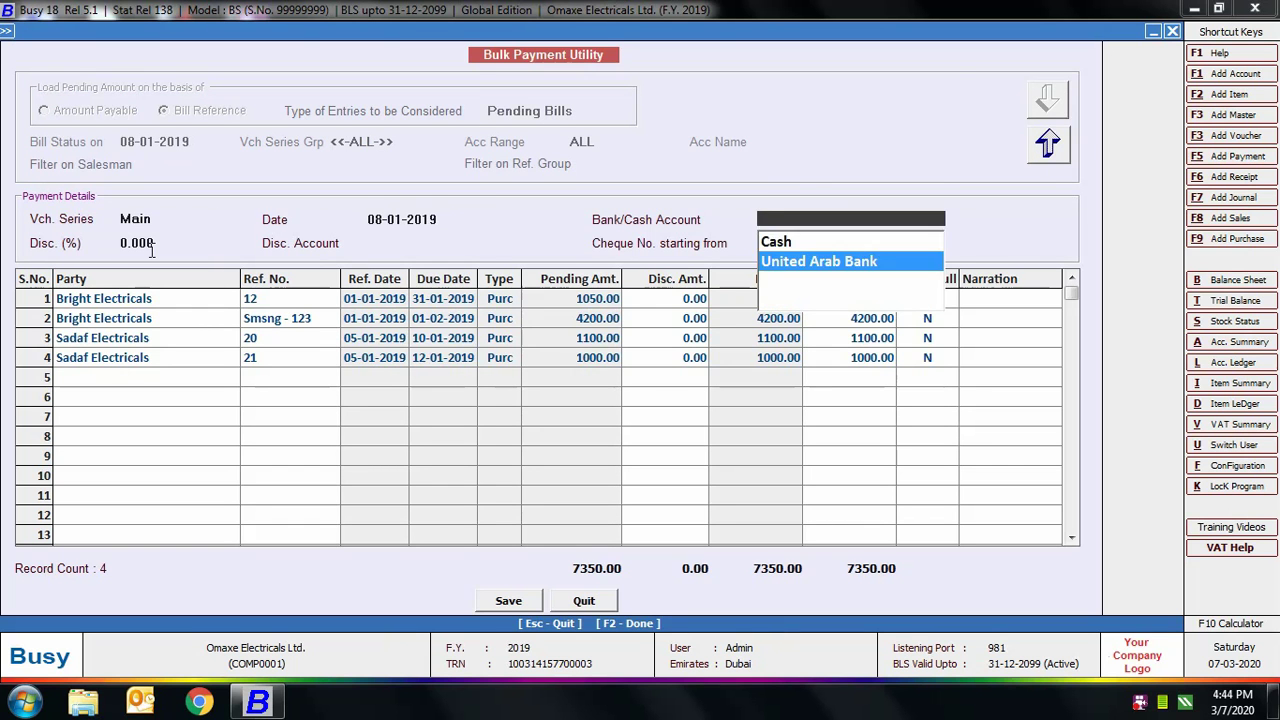
key("Return")
key("Return")
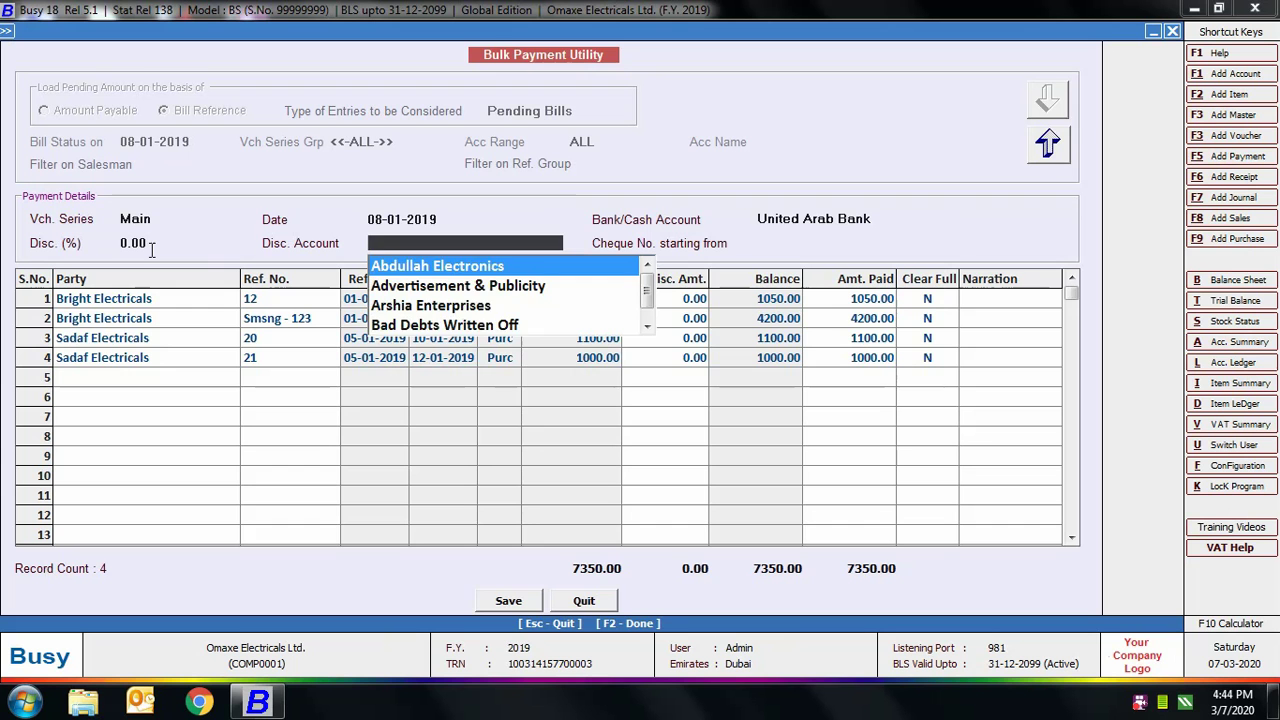
type("di")
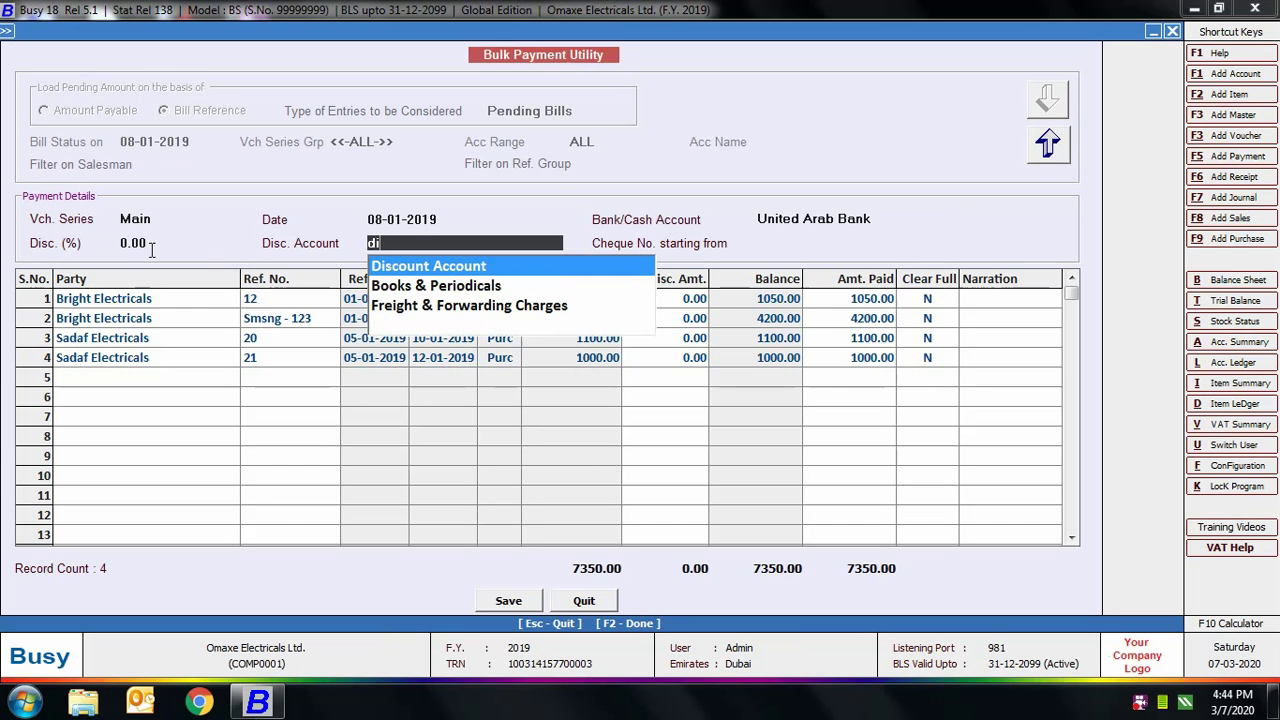
key("Return")
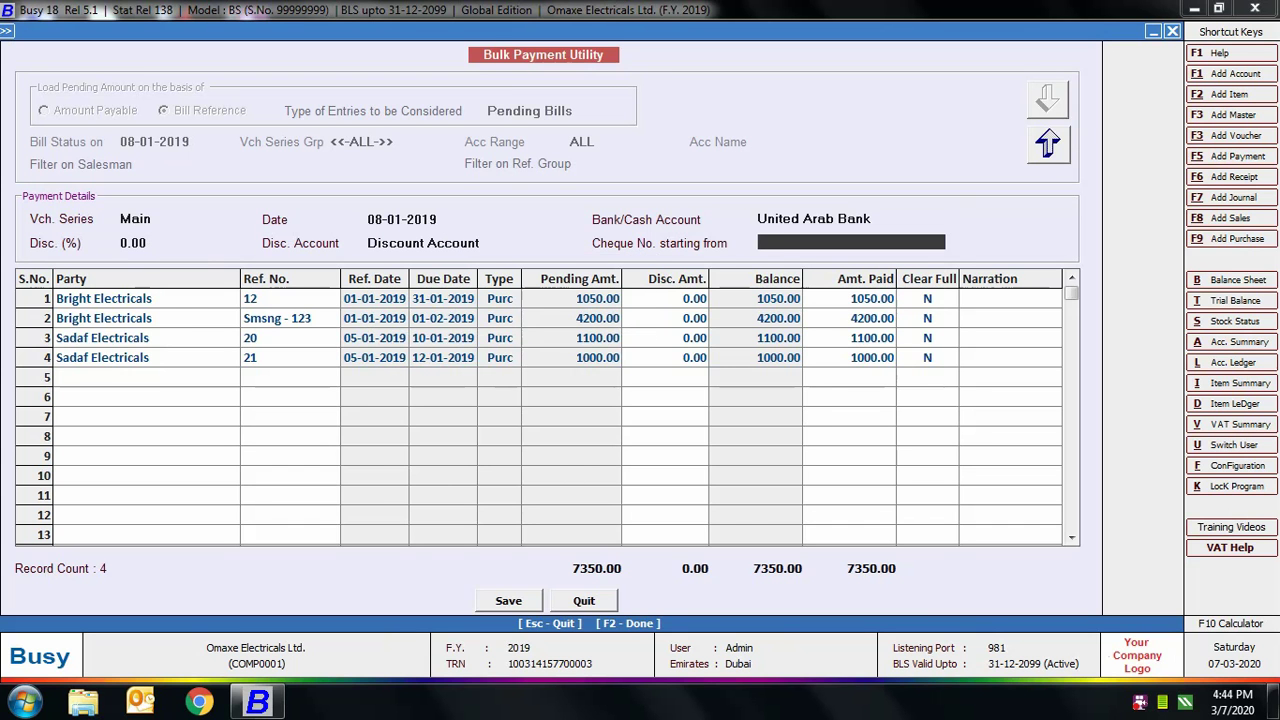
type("14")
key("Return")
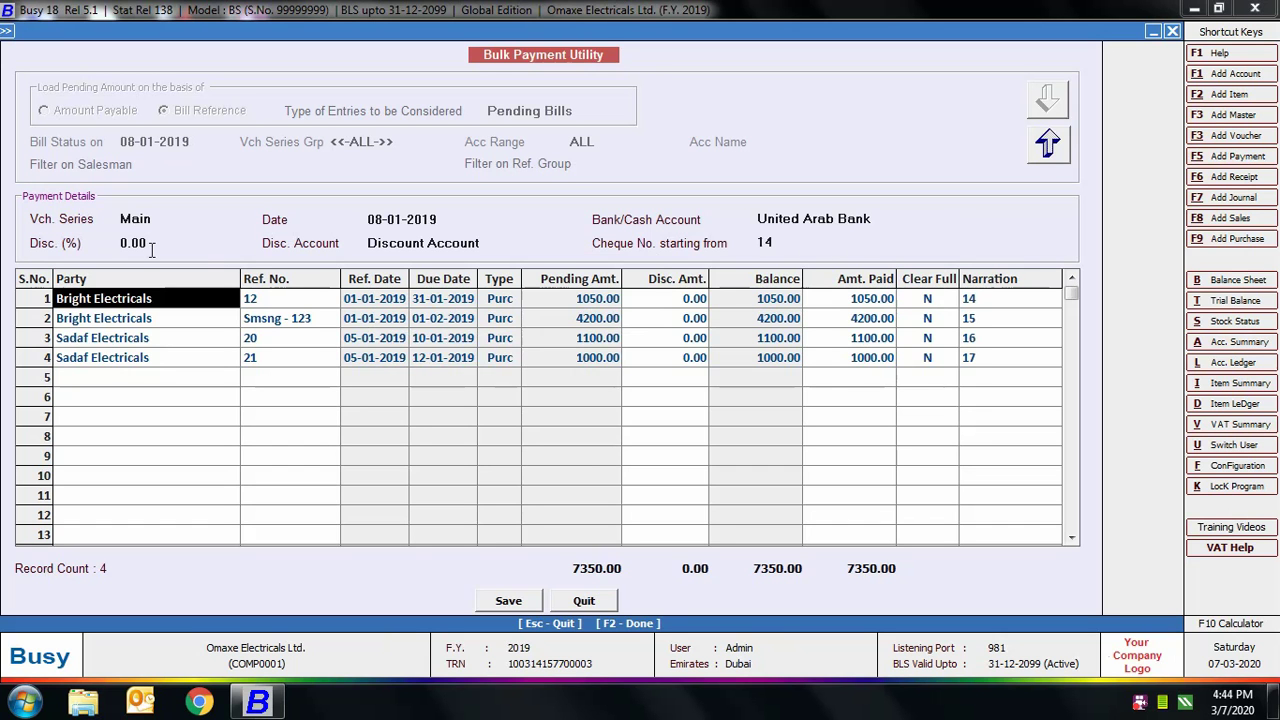
Pay 1000 on the first bill with 50 discount, mark it fully cleared, and save
left_click(680, 305)
key("Return")
type("100")
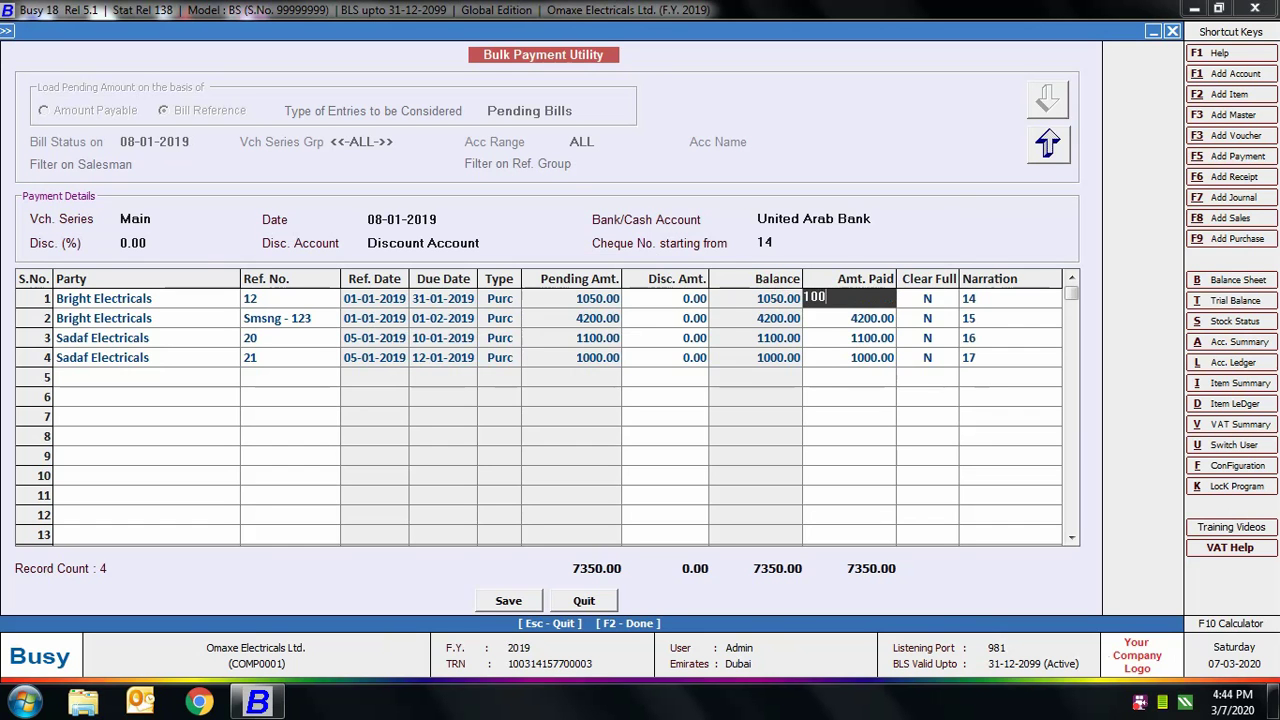
type("0")
key("Return")
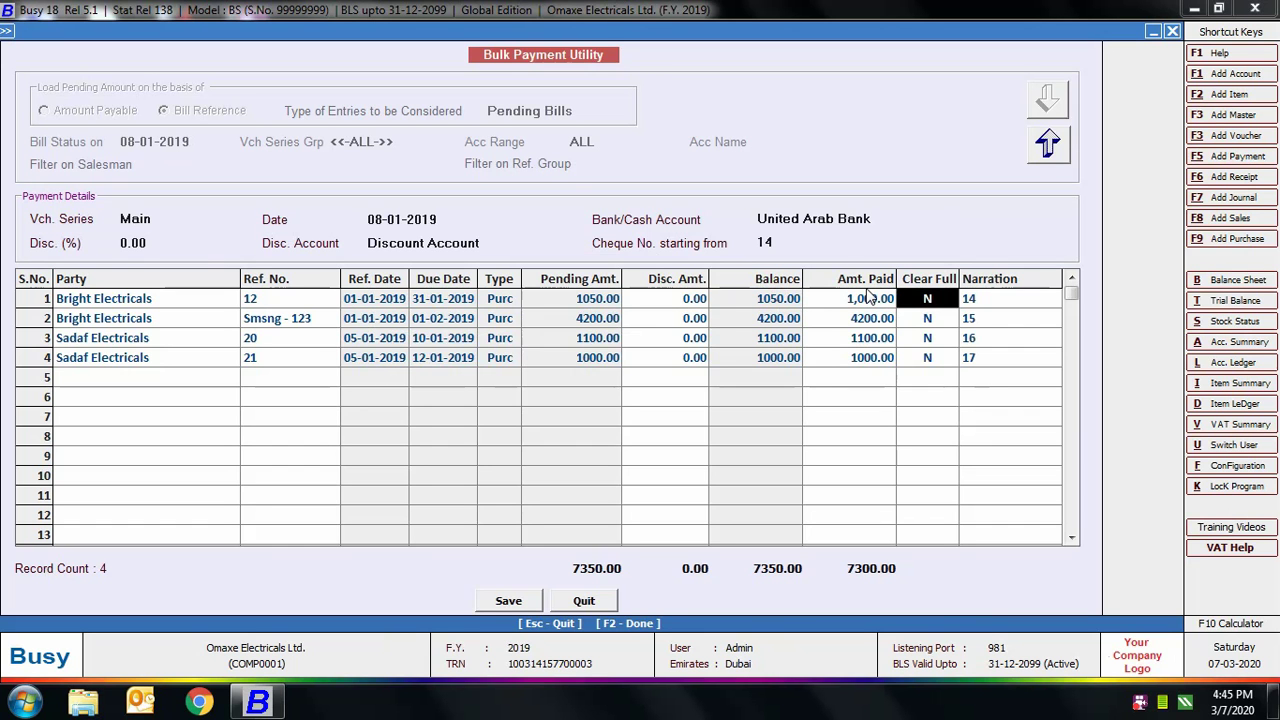
key("y")
key("Return")
key("Return")
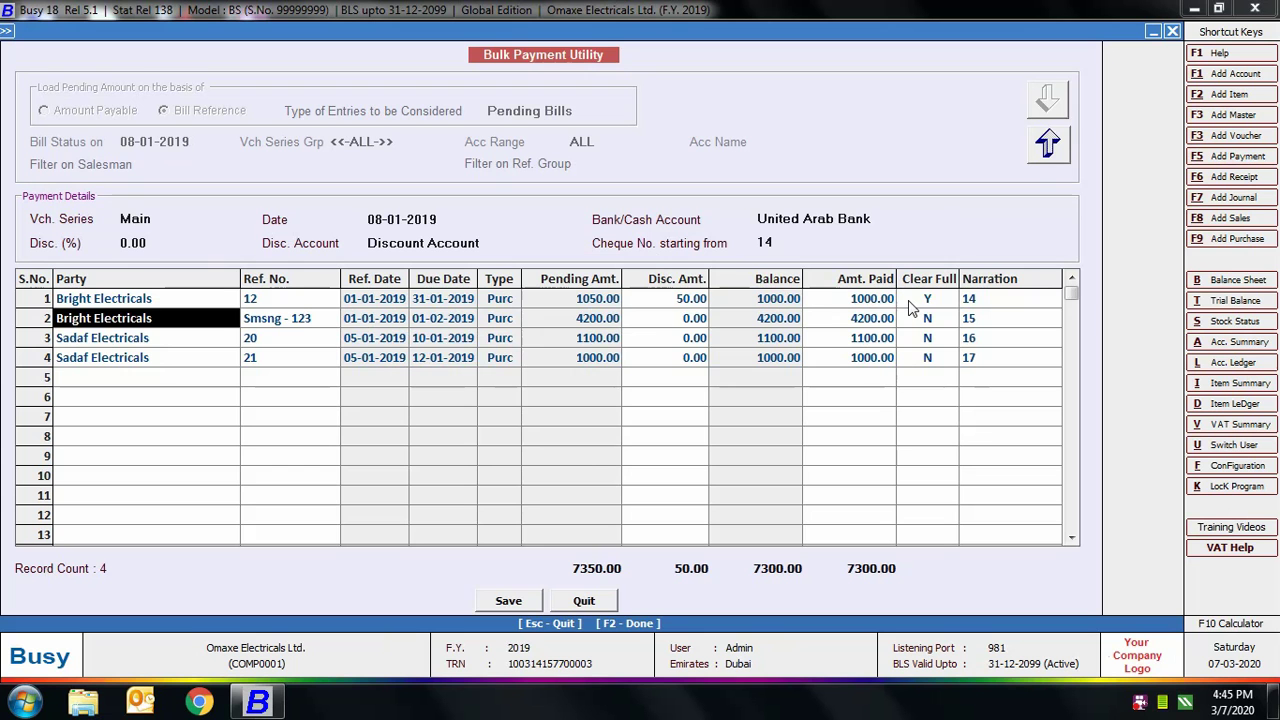
left_click(925, 303)
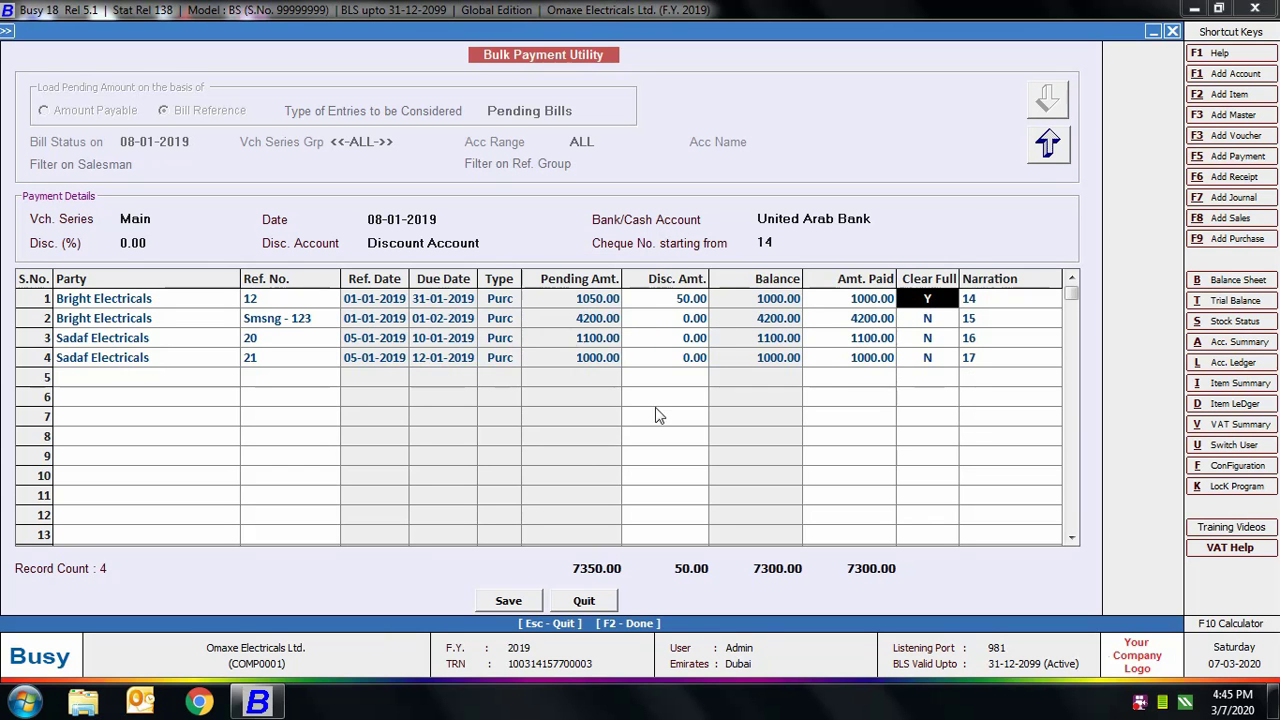
left_click(663, 305)
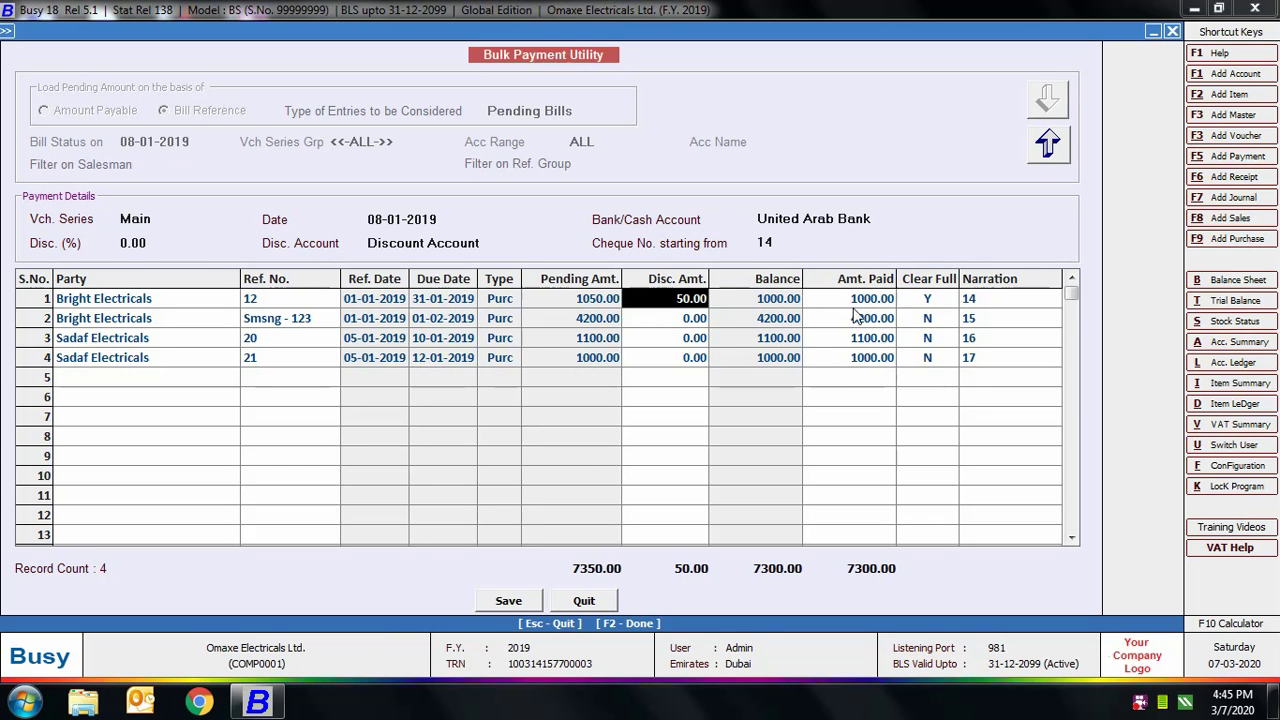
left_click(928, 300)
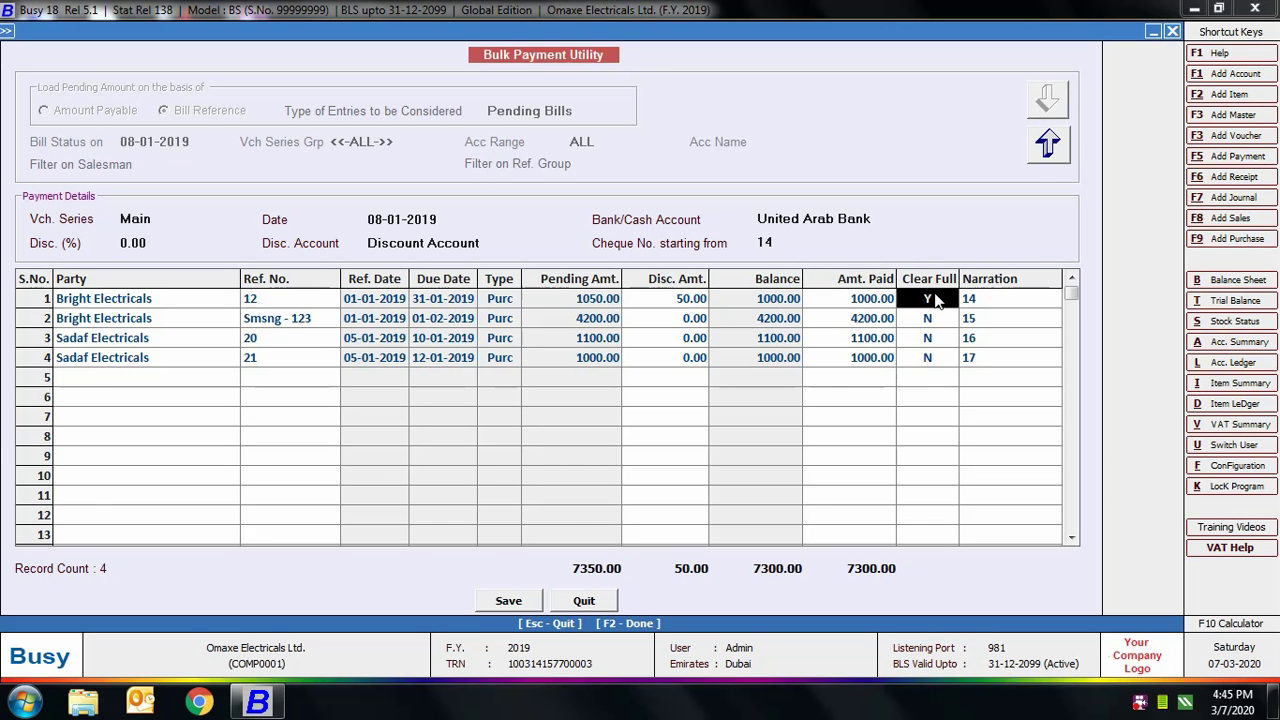
left_click(508, 600)
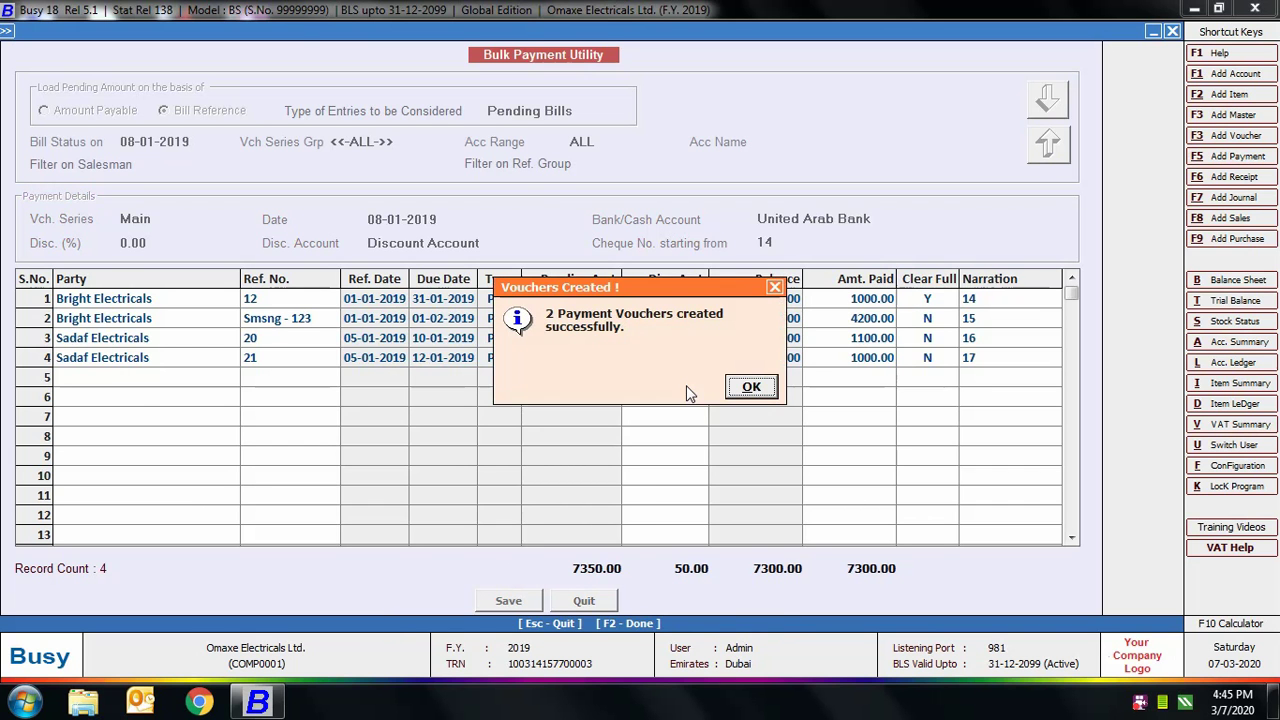
left_click(748, 386)
List Payment vouchers for all series and dates in Set Voucher as Template
key("Escape")
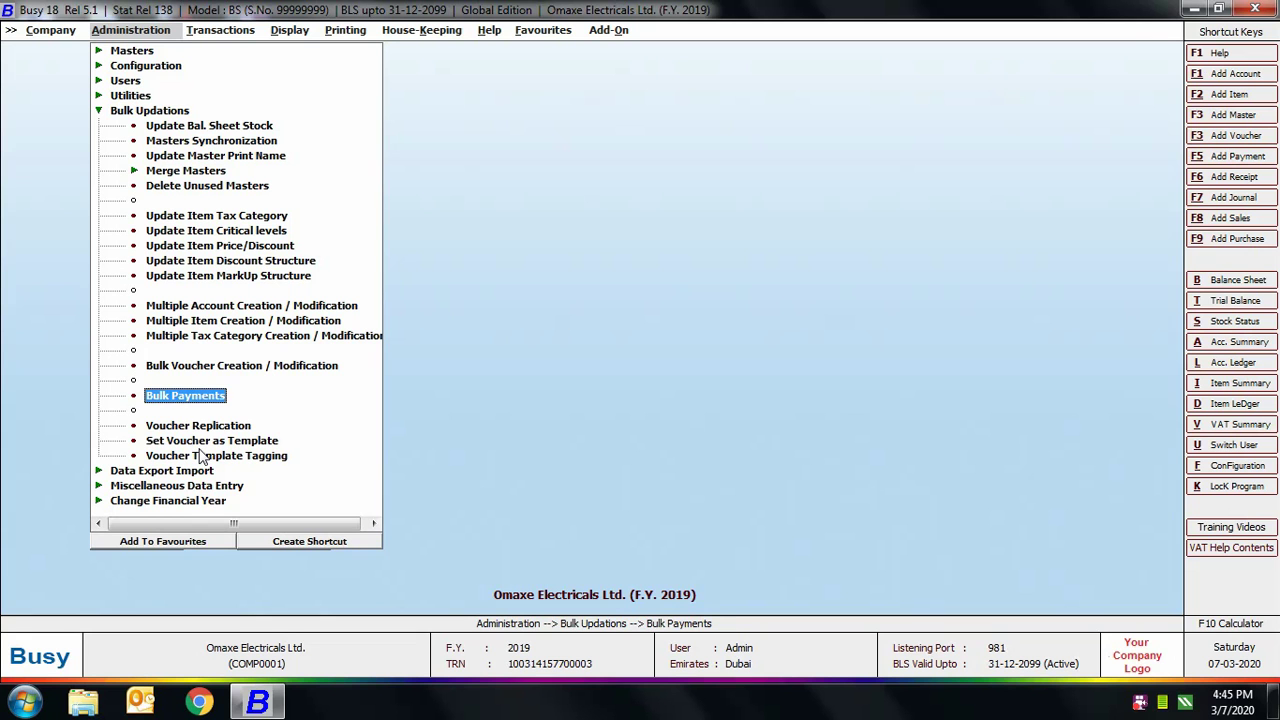
left_click(206, 441)
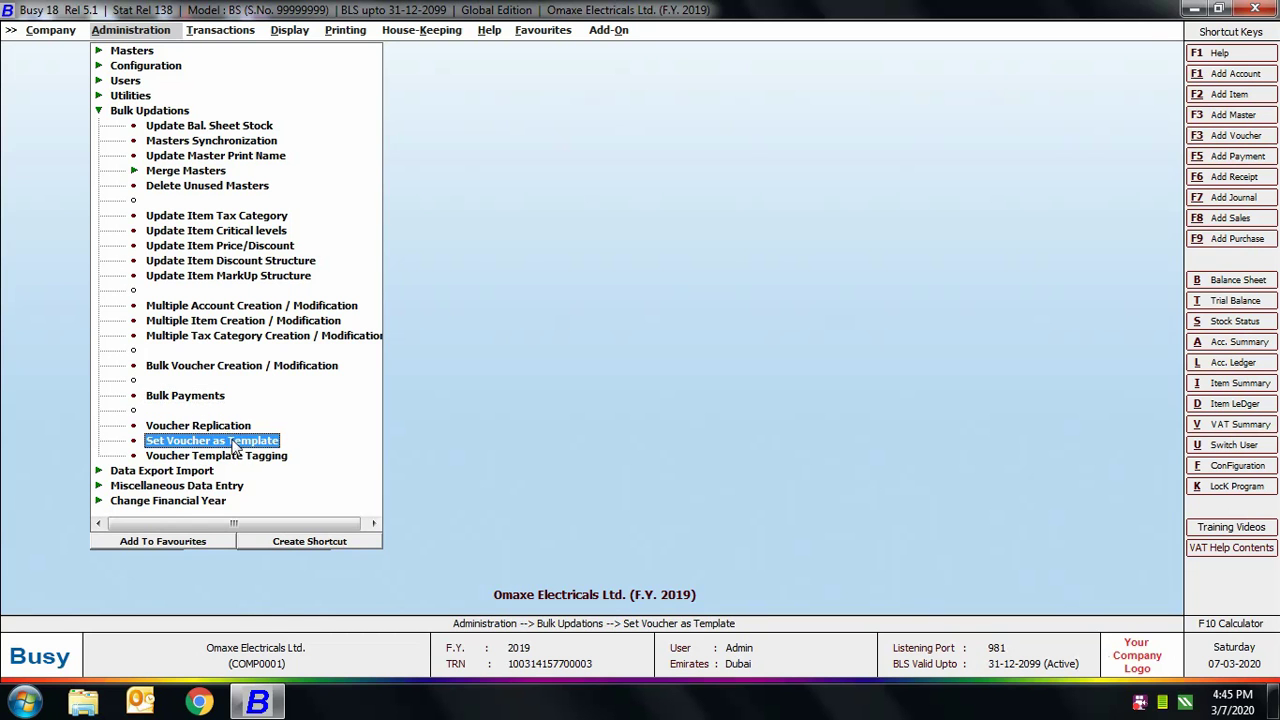
left_click(236, 442)
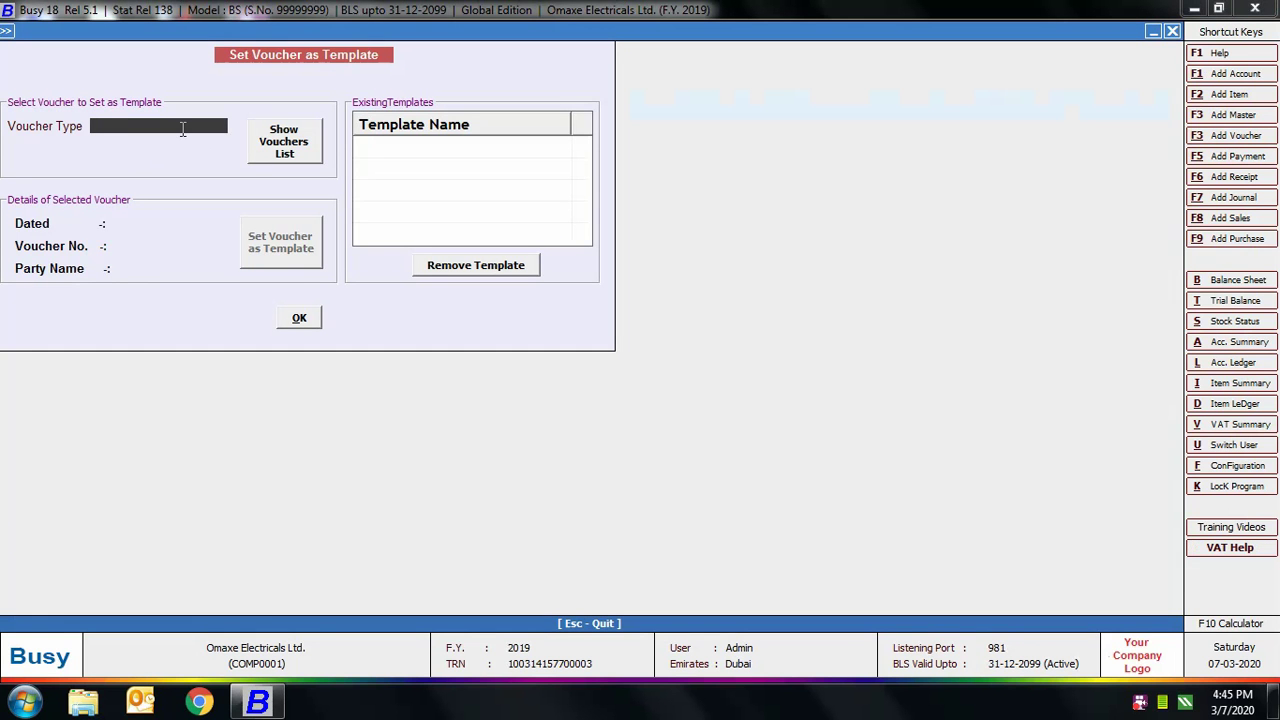
type("Pay")
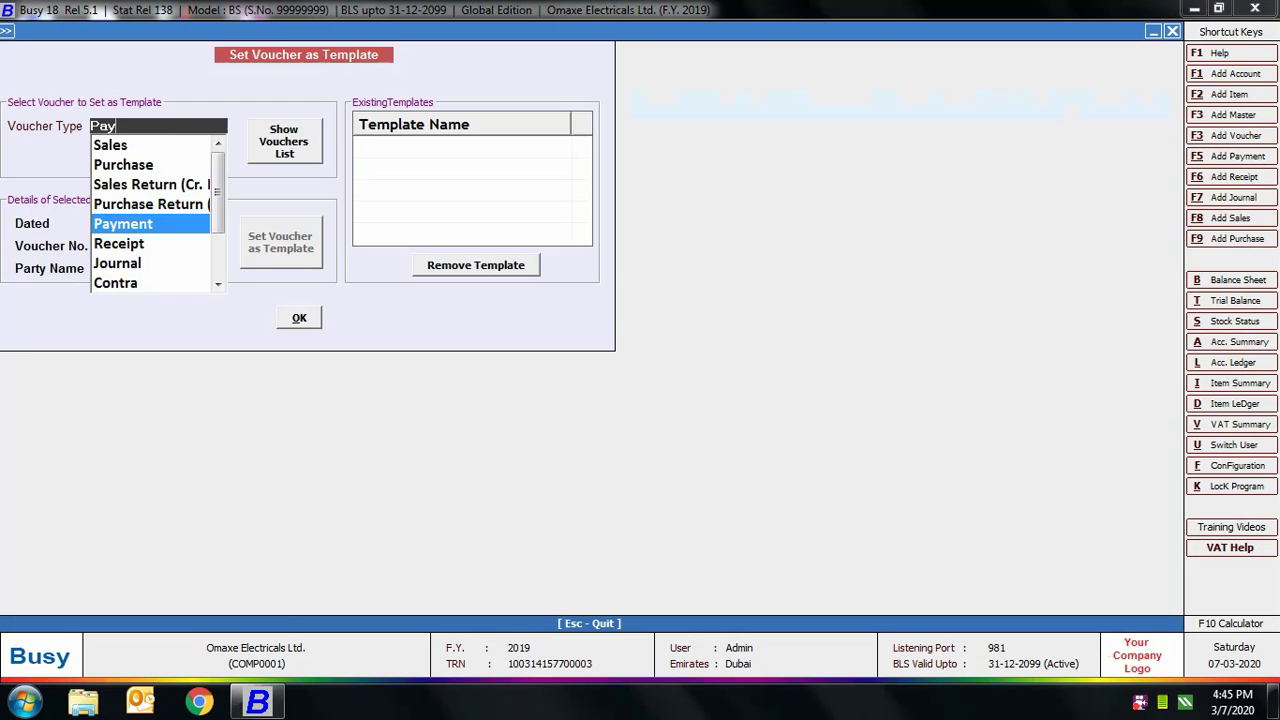
key("Return")
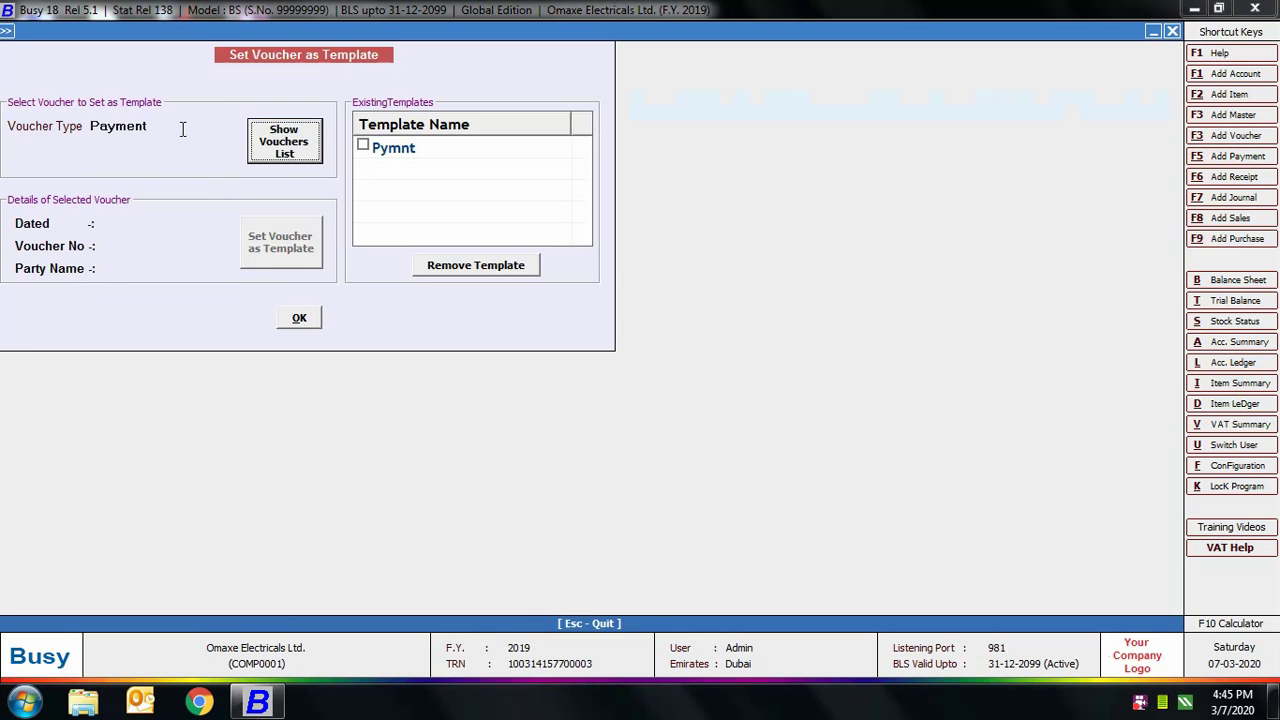
key("Return")
key("Return")
key("Return")
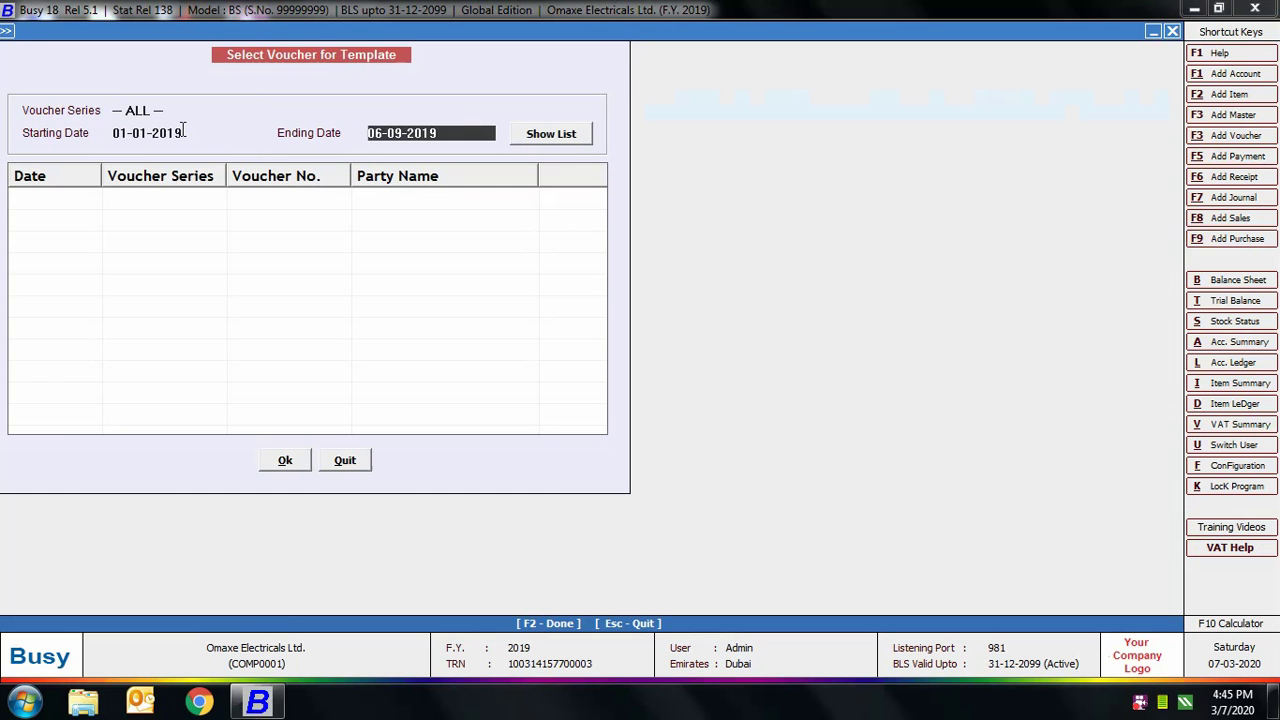
key("Return")
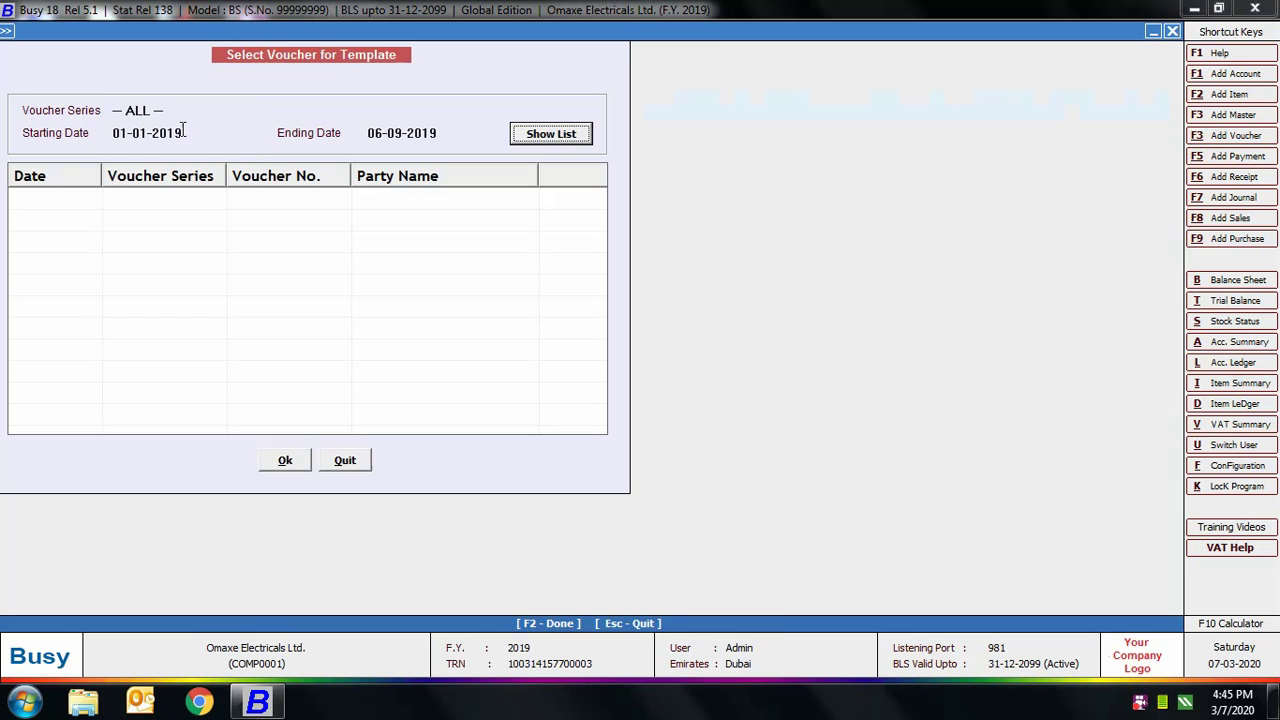
key("Return")
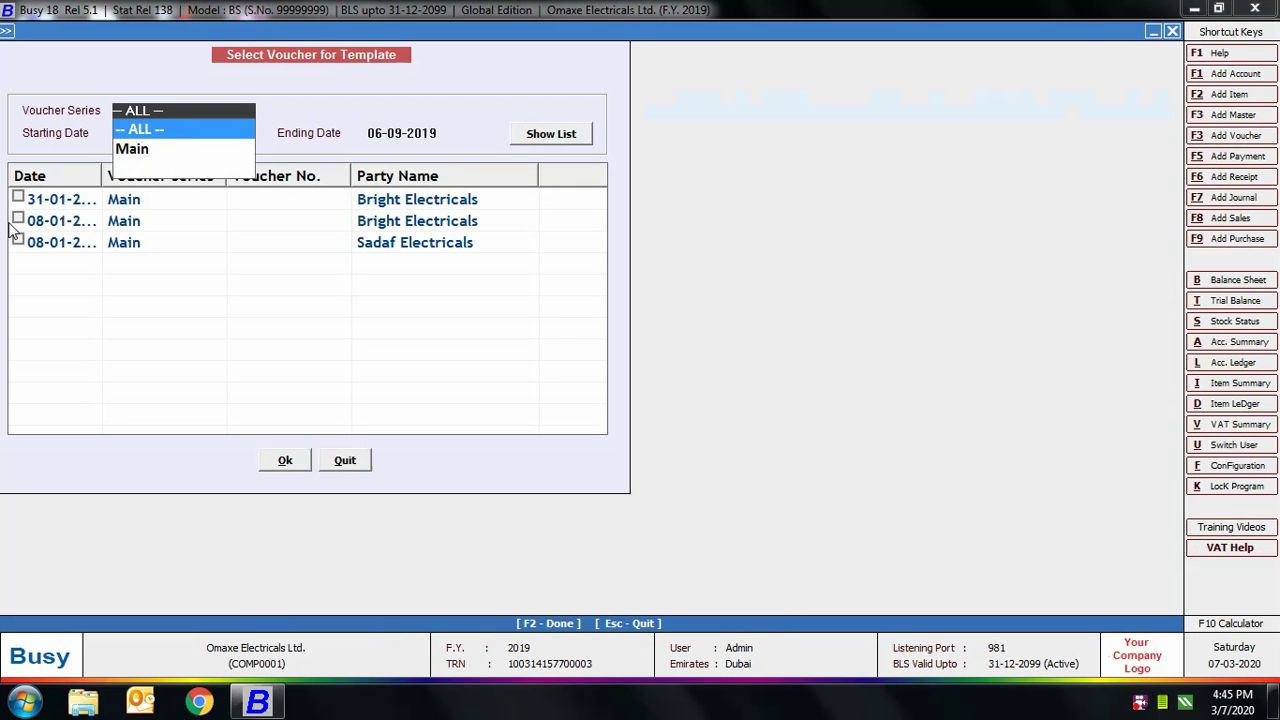
Save the first Bright Electricals payment voucher as template 'Payment1'
left_click(20, 197)
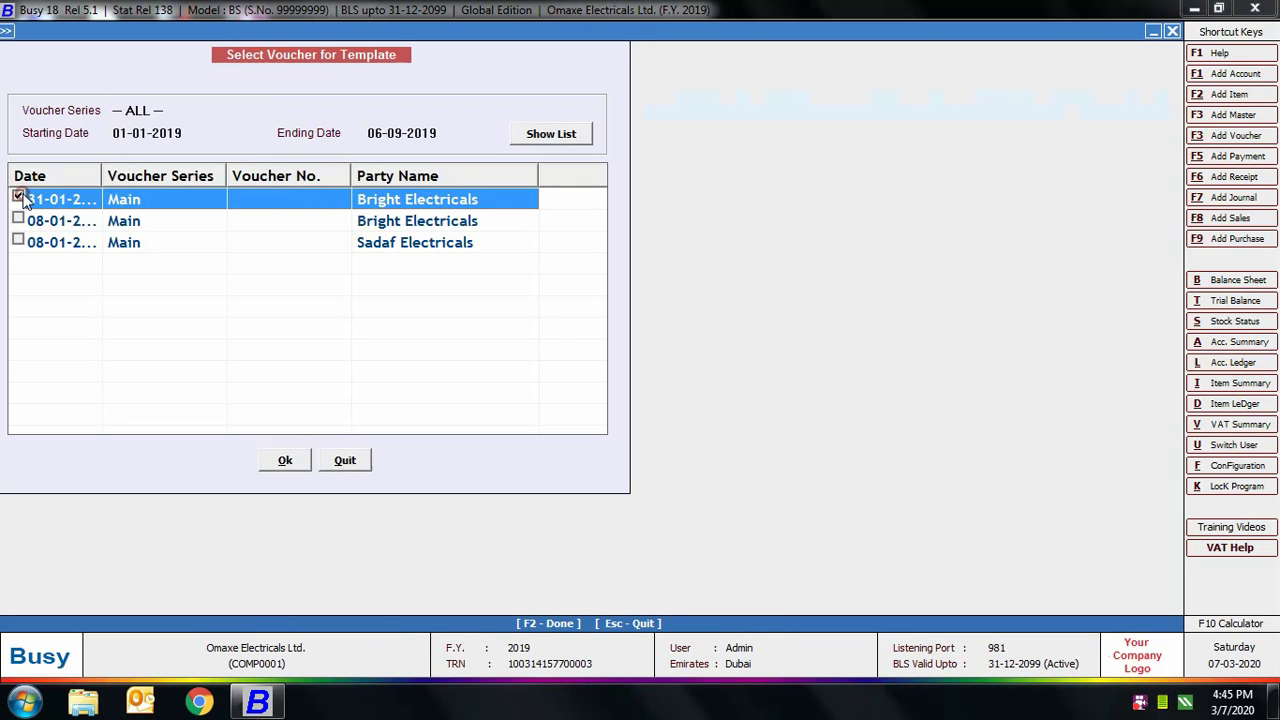
left_click(285, 458)
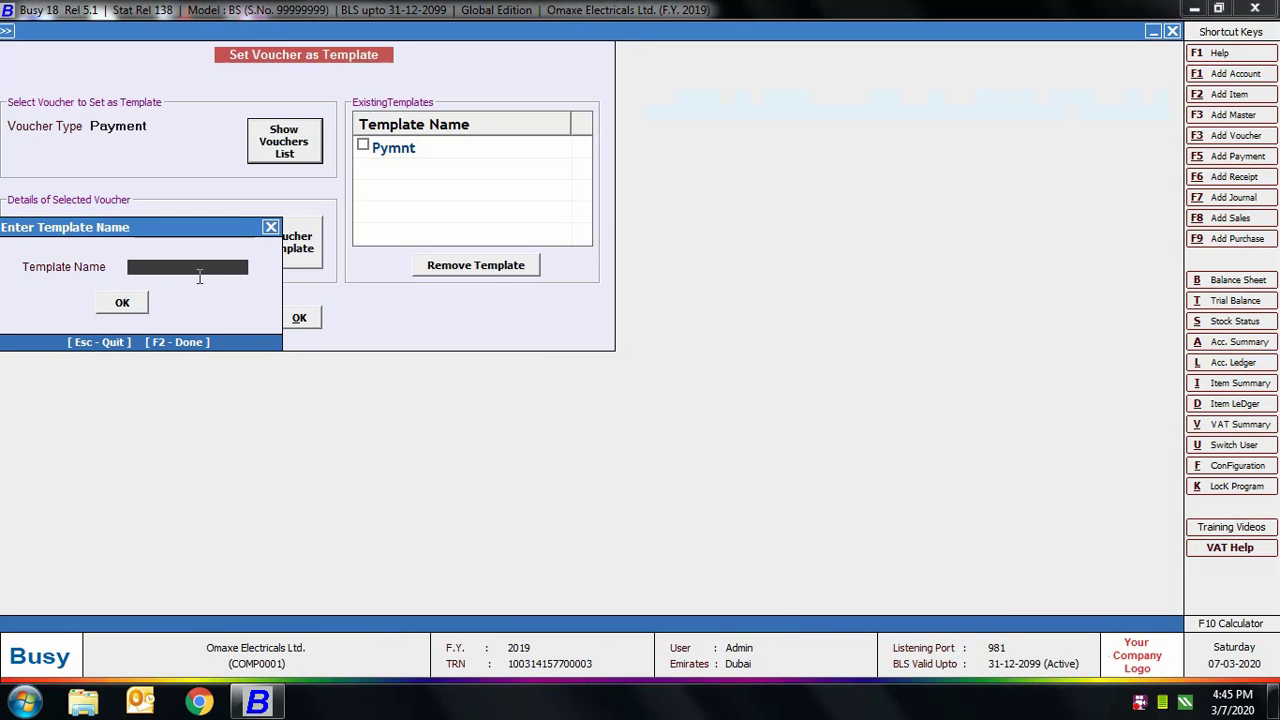
type("Payment1")
key("Return")
key("Return")
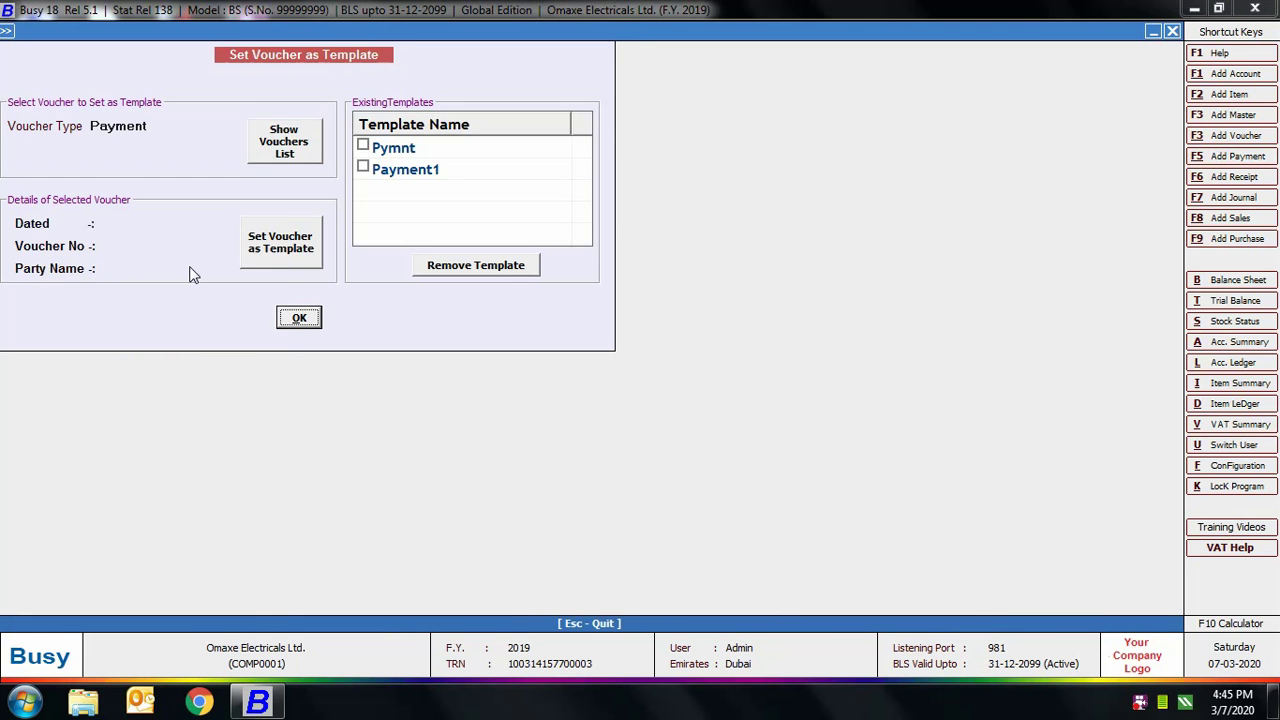
key("Escape")
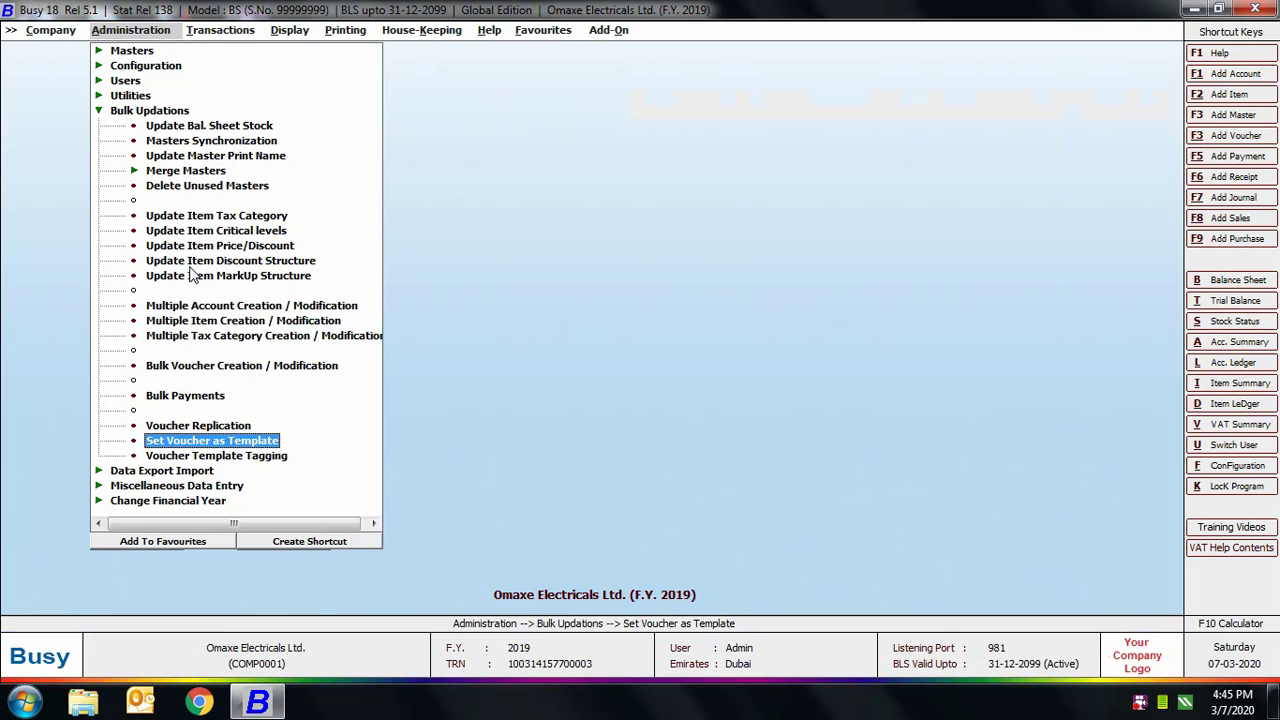
Start Voucher Replication across accounts with voucher type Payment and template Payment1
double_click(167, 428)
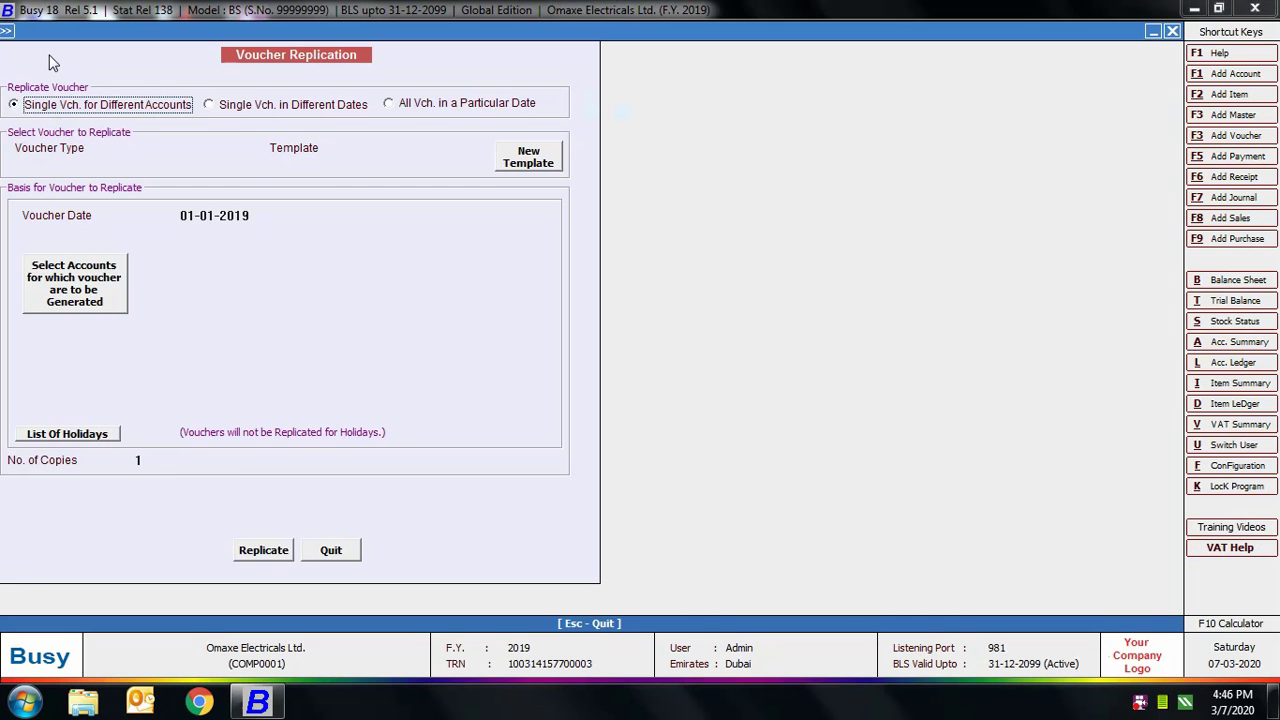
left_click(210, 104)
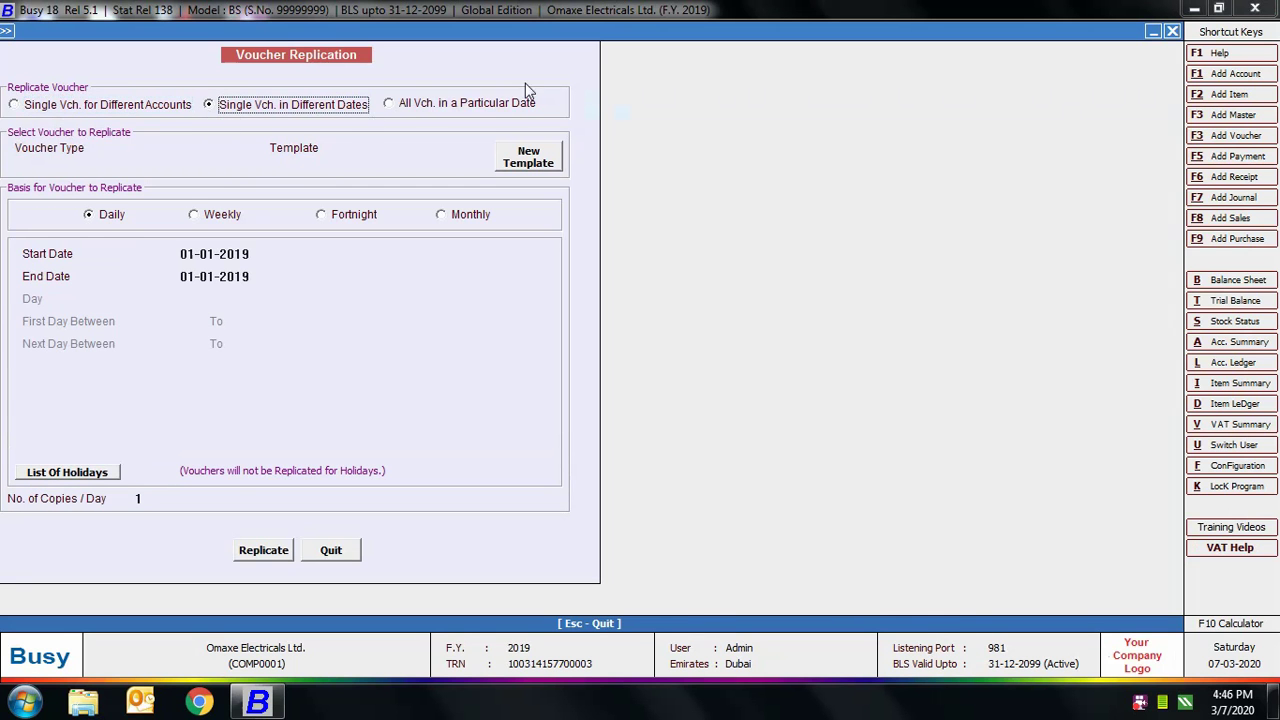
left_click(161, 105)
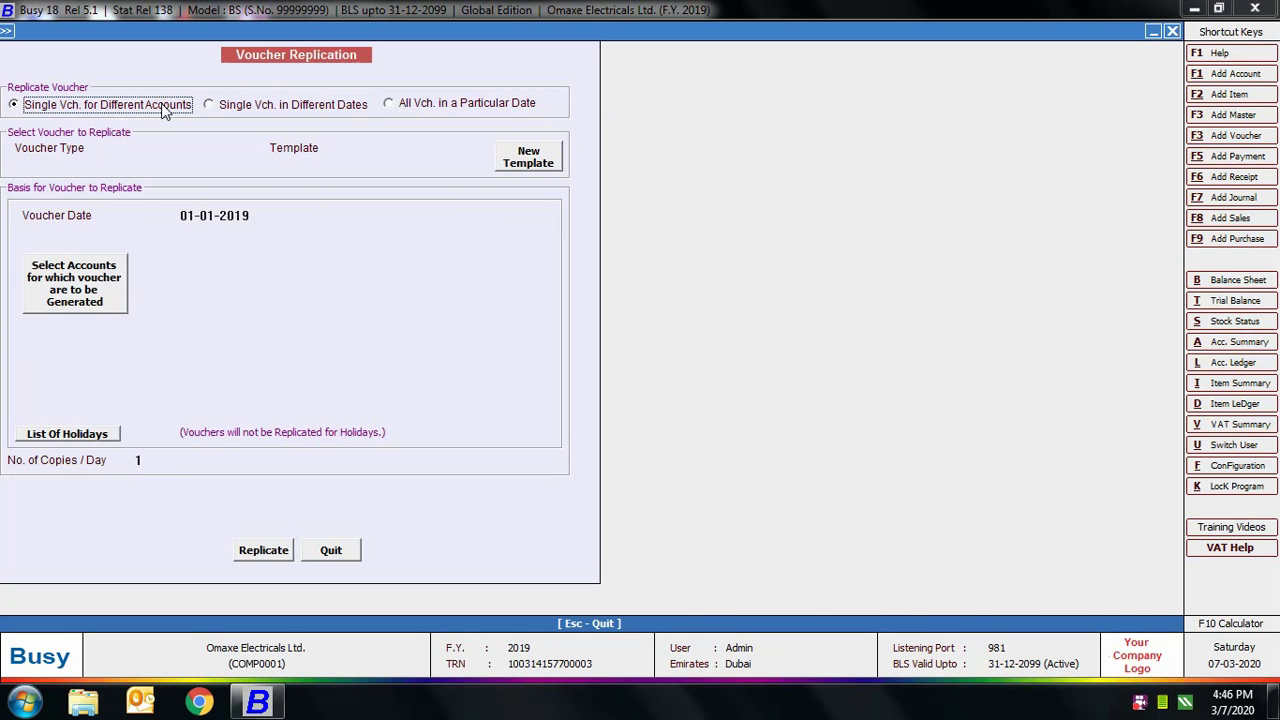
left_click(190, 148)
type("s")
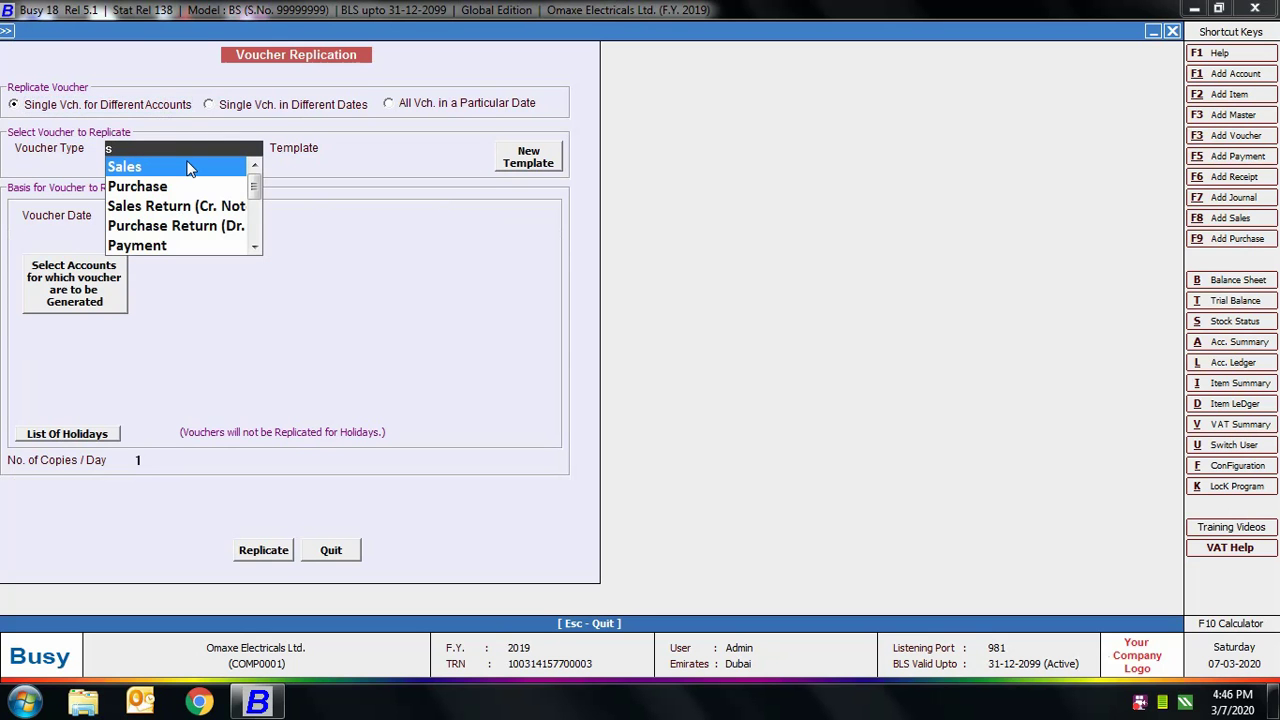
key("Down")
key("Down")
key("Down")
key("Down")
key("Return")
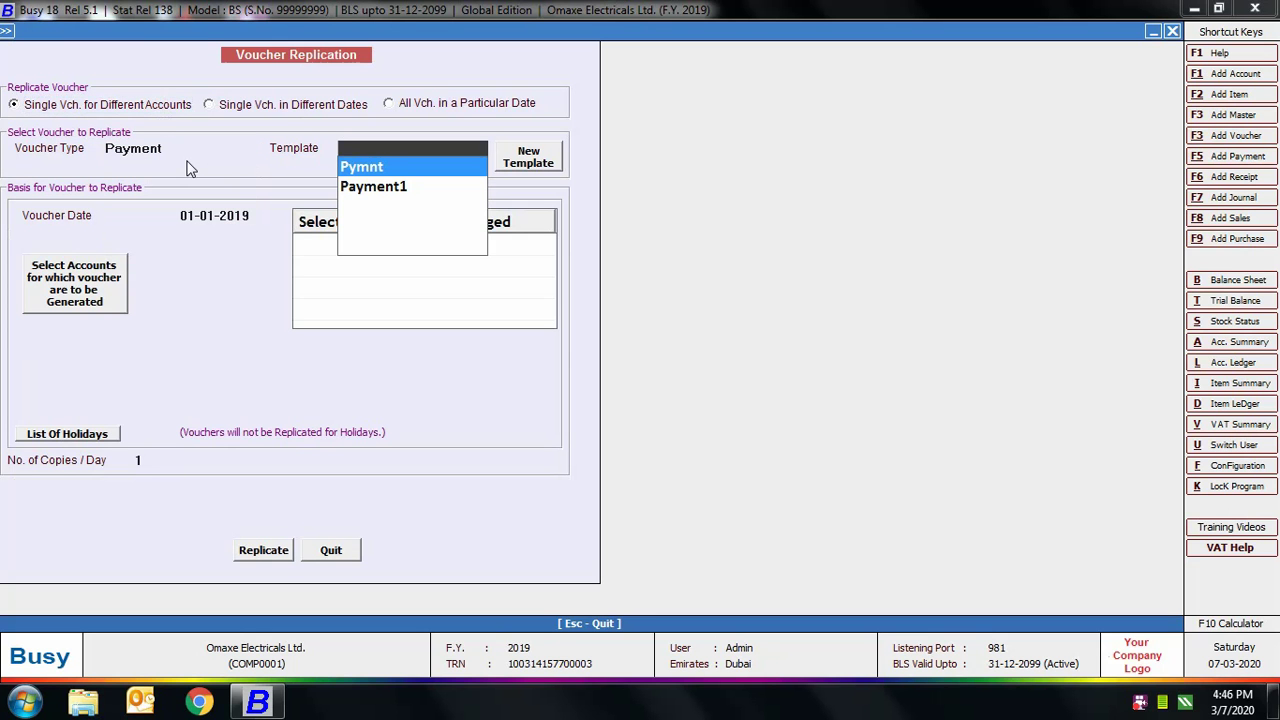
key("Down")
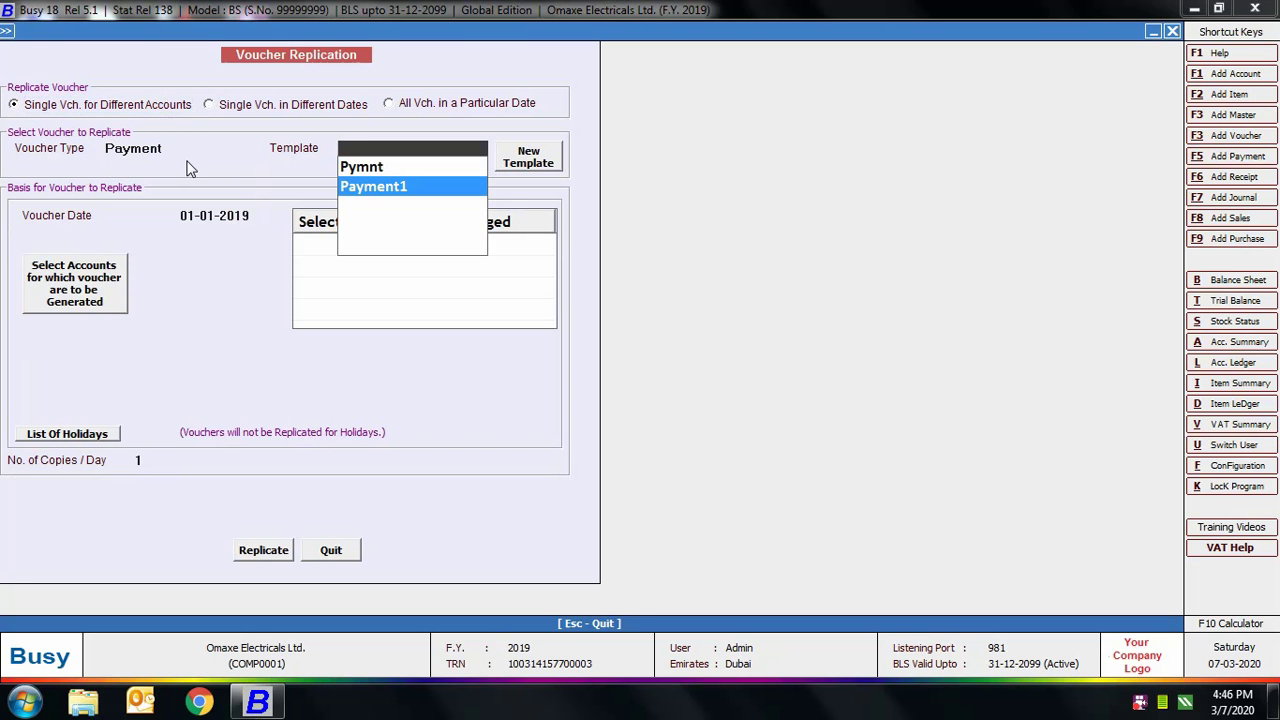
key("Return")
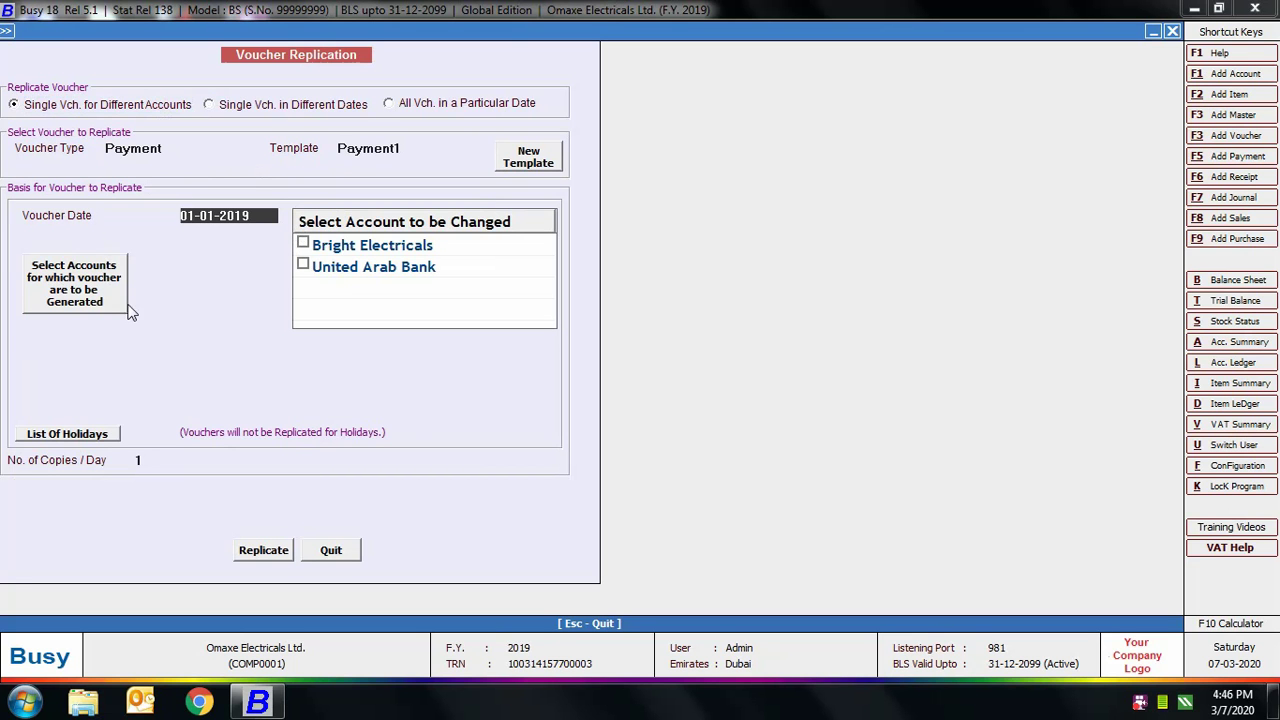
Mark Bright Electricals as the account to change and browse Sundry Creditors accounts without selecting any
left_click(303, 242)
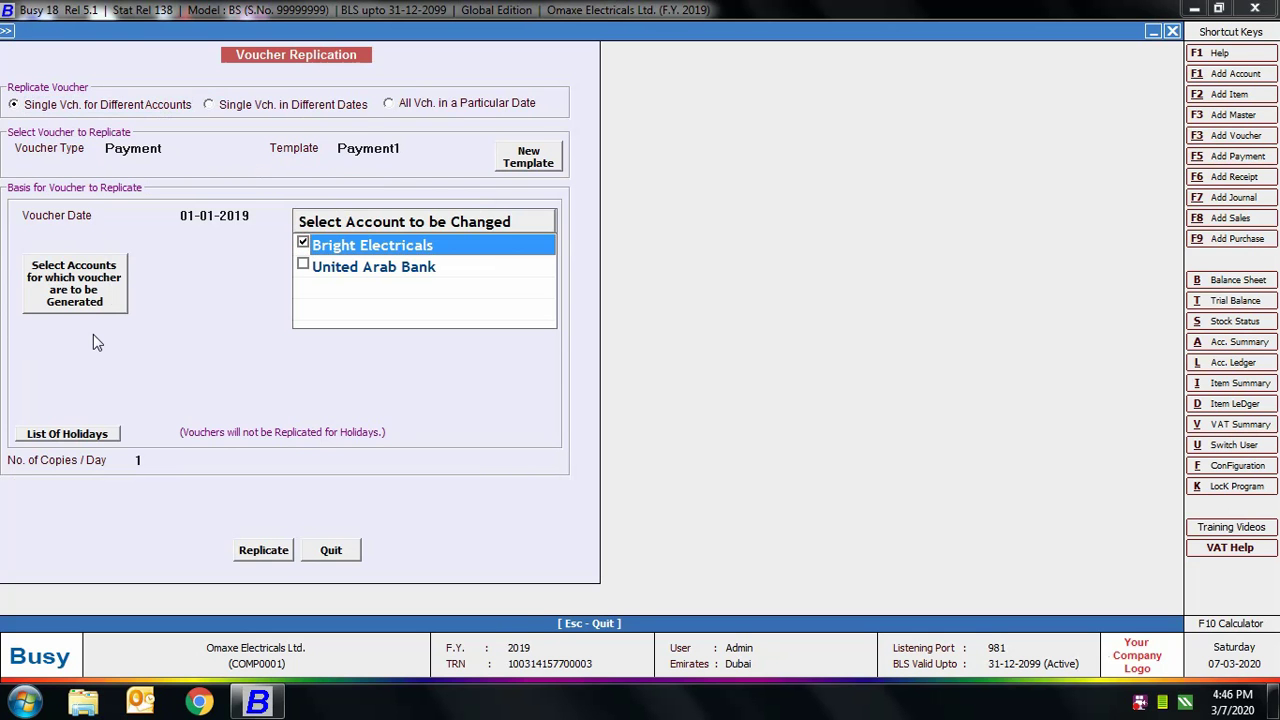
left_click(108, 284)
left_click(88, 114)
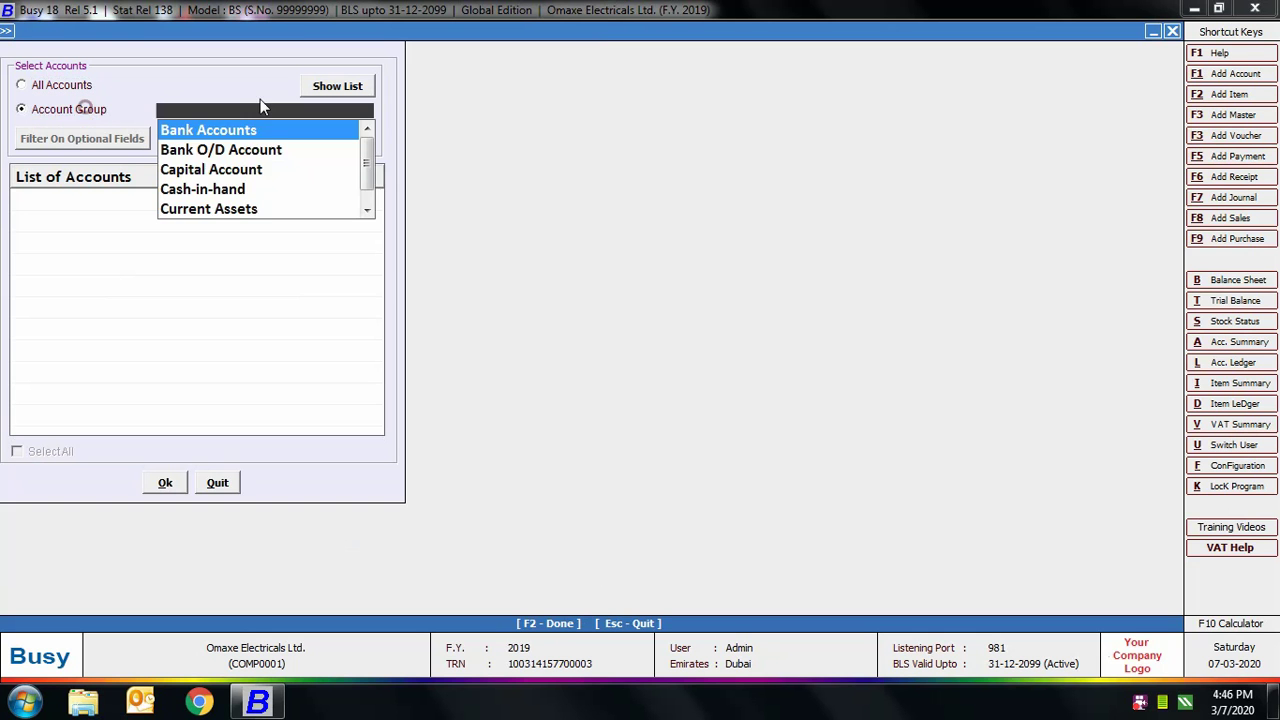
type("sun")
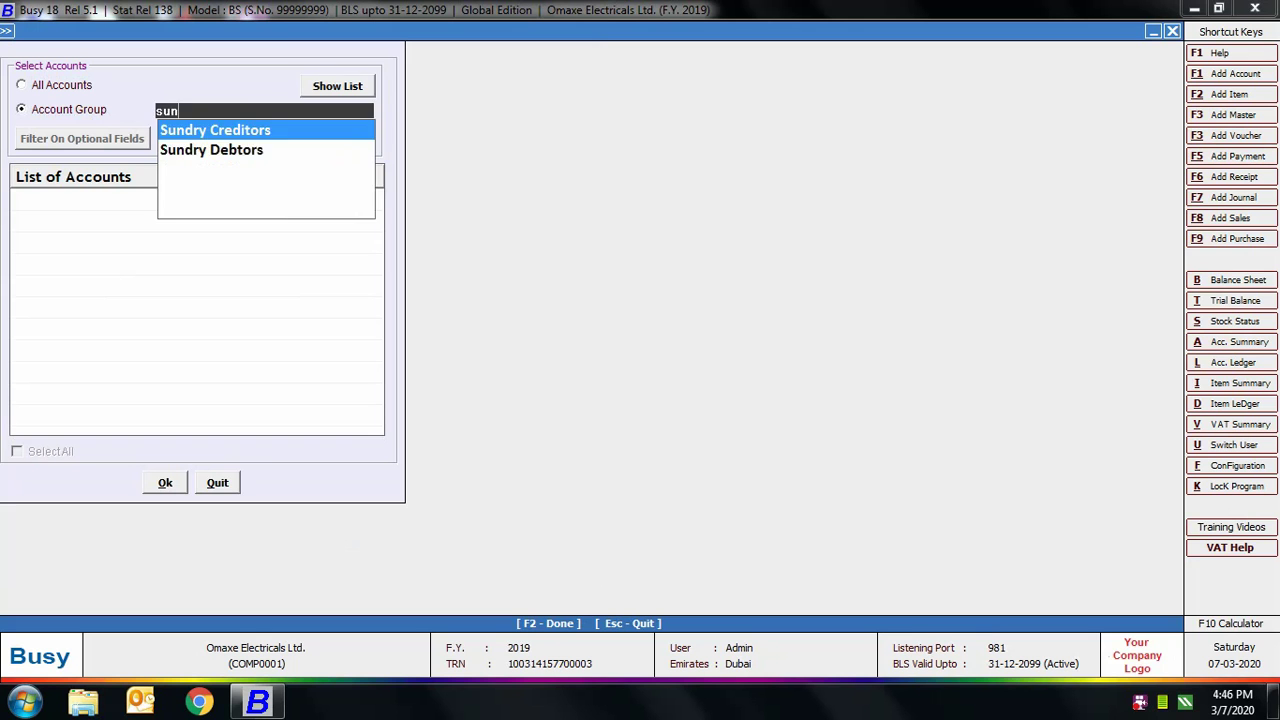
key("Return")
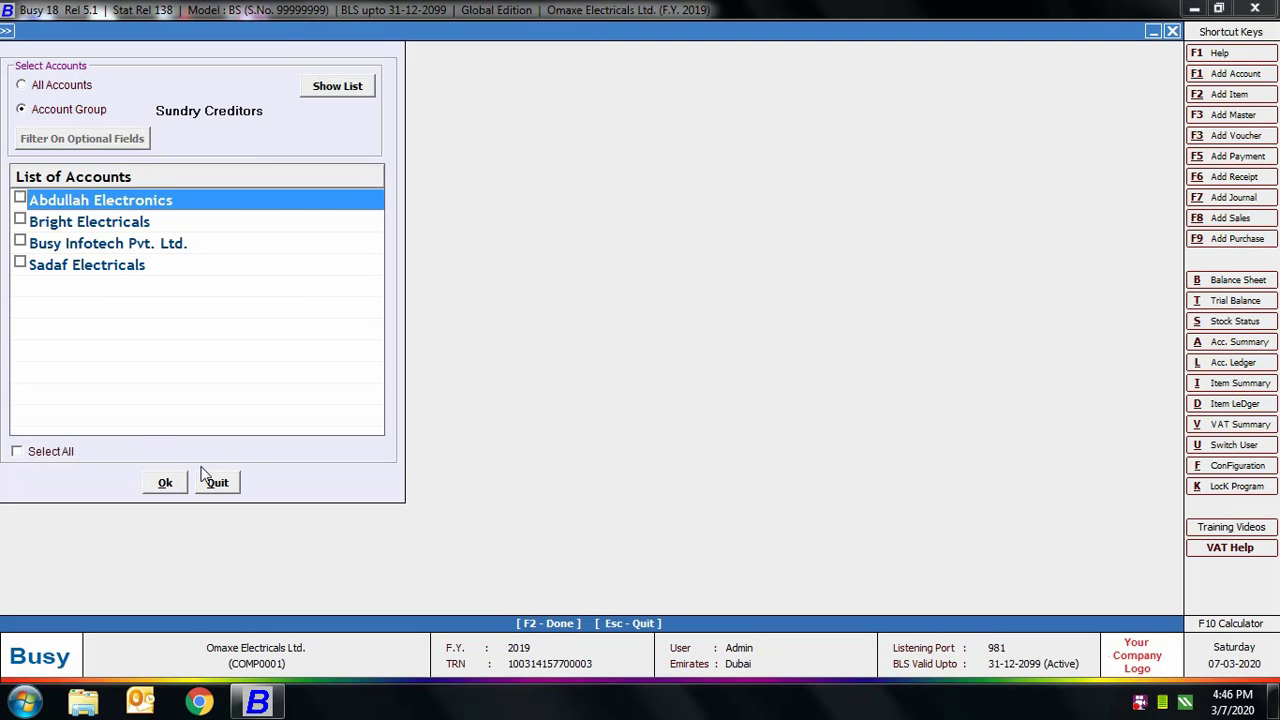
left_click(208, 482)
Replicate a single voucher monthly with end date 10-01-2019
left_click(234, 106)
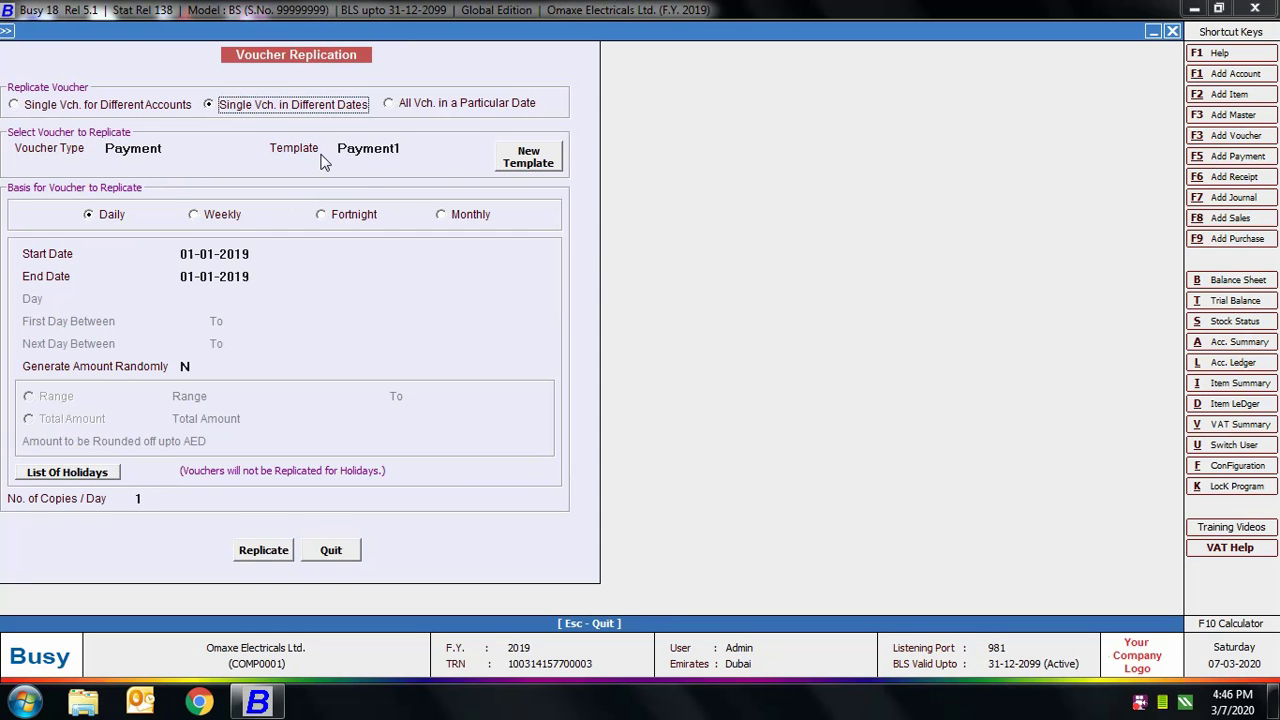
left_click(224, 217)
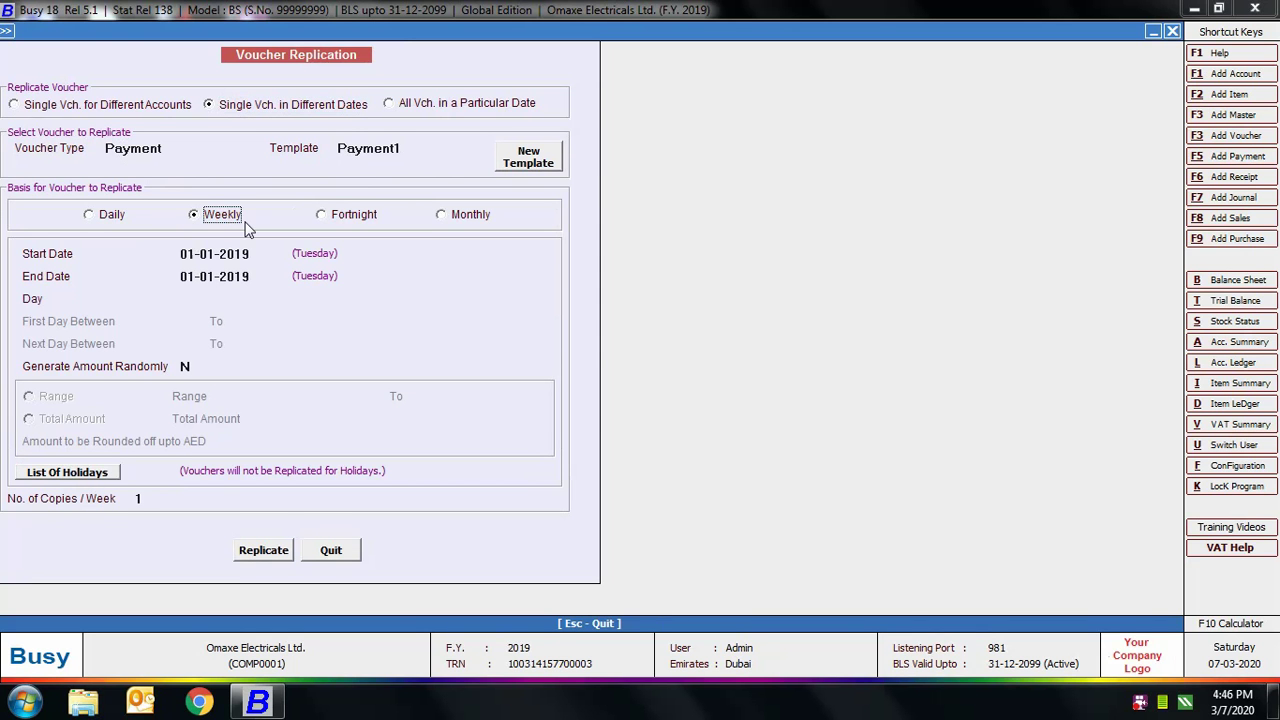
left_click(338, 216)
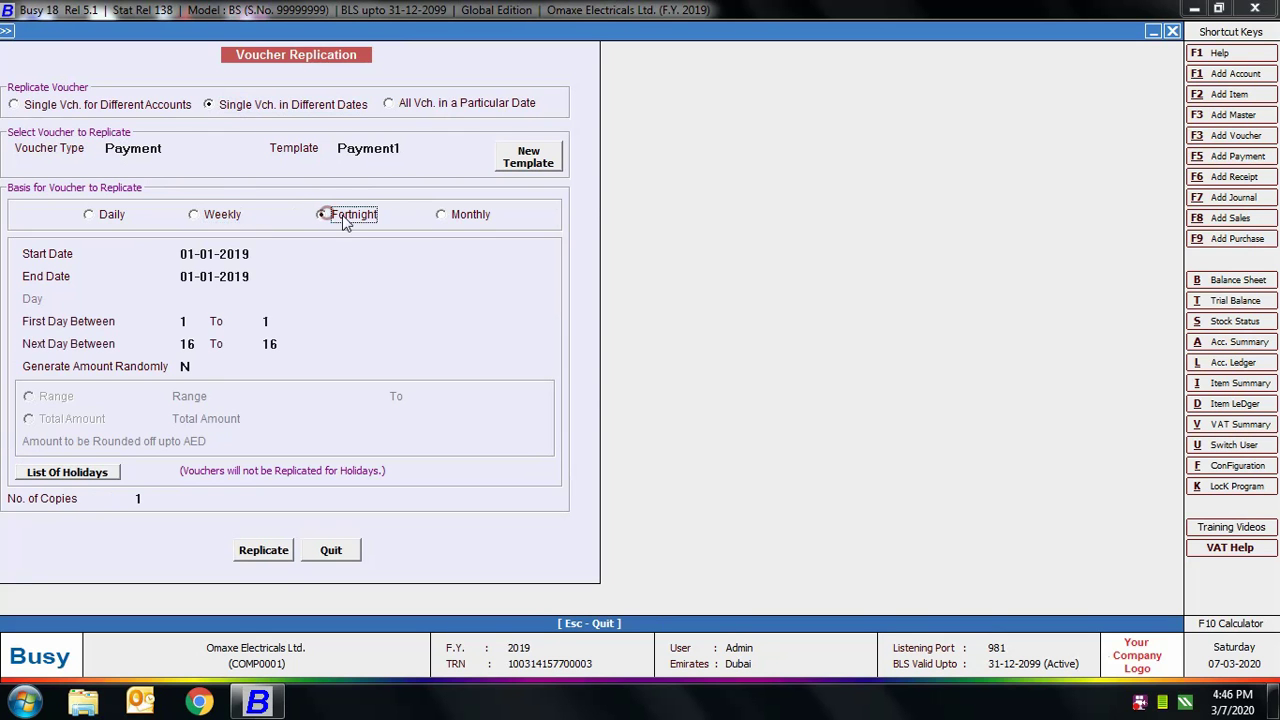
left_click(440, 215)
left_click(185, 253)
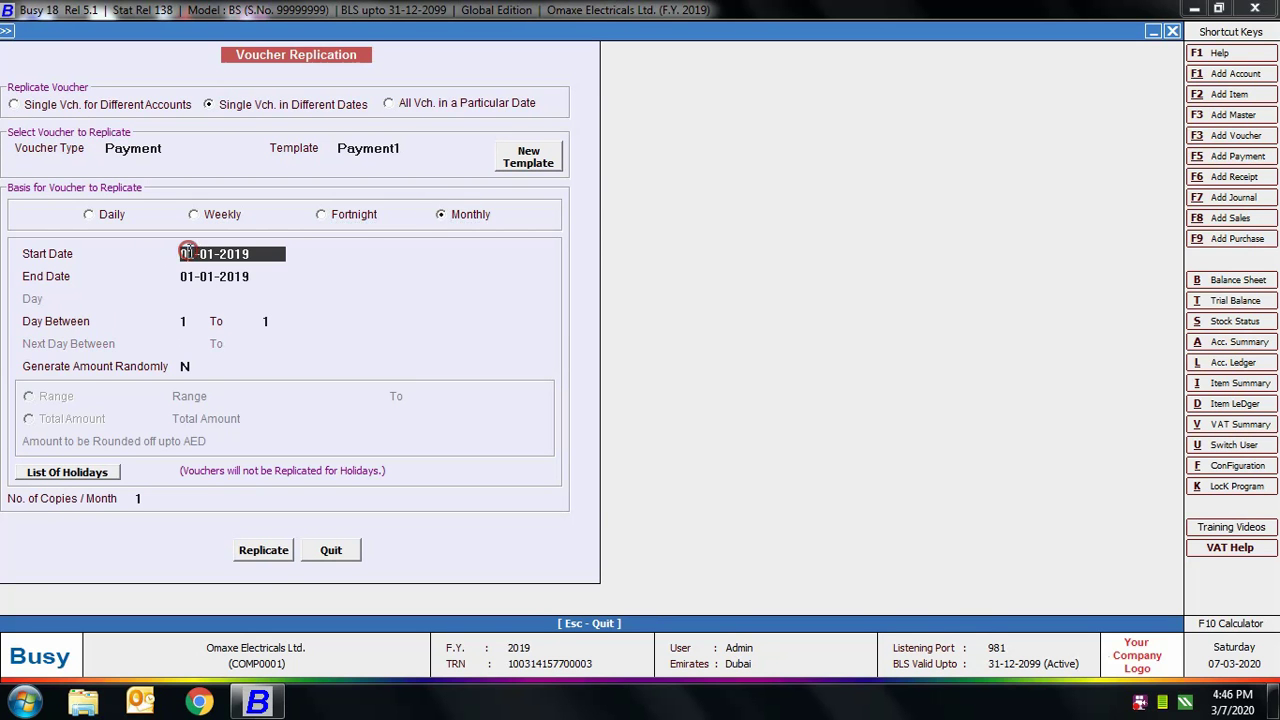
left_click(185, 276)
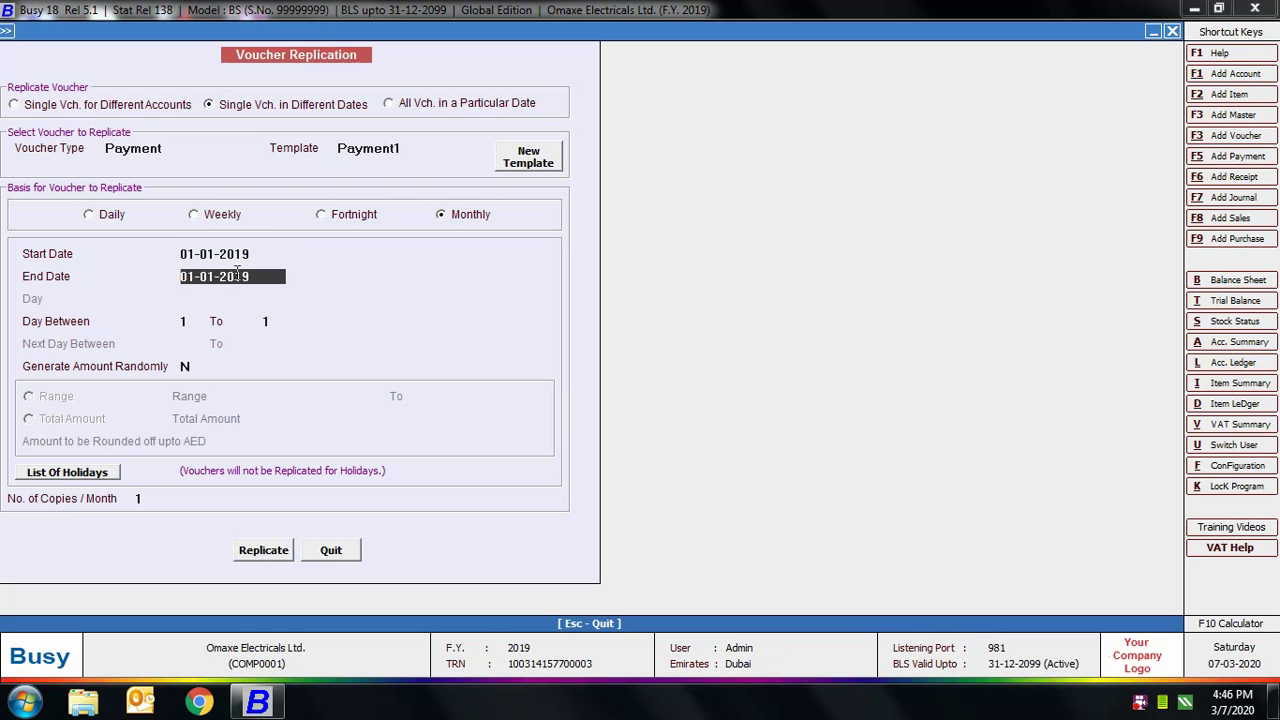
type("10")
key("Return")
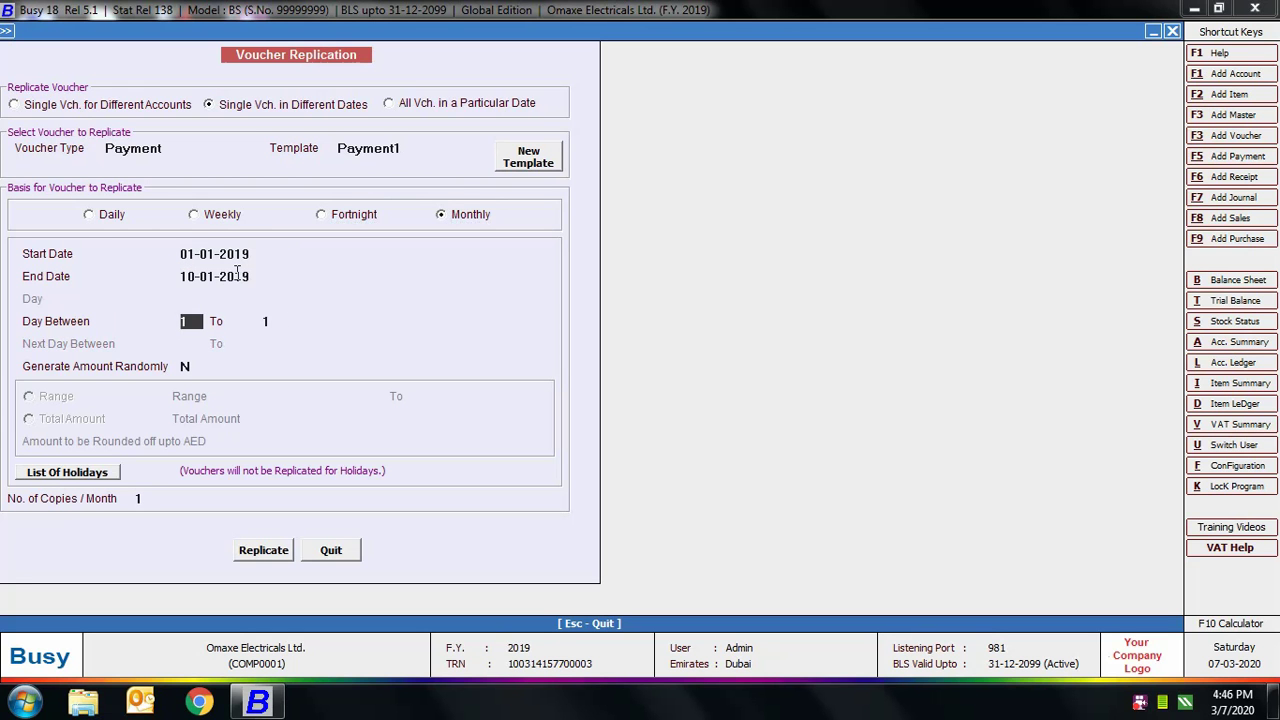
Use days 1 to 6 with random Total Amount, then switch to All Vch. in a Particular Date
key("Return")
type("6")
key("Return")
type("Y")
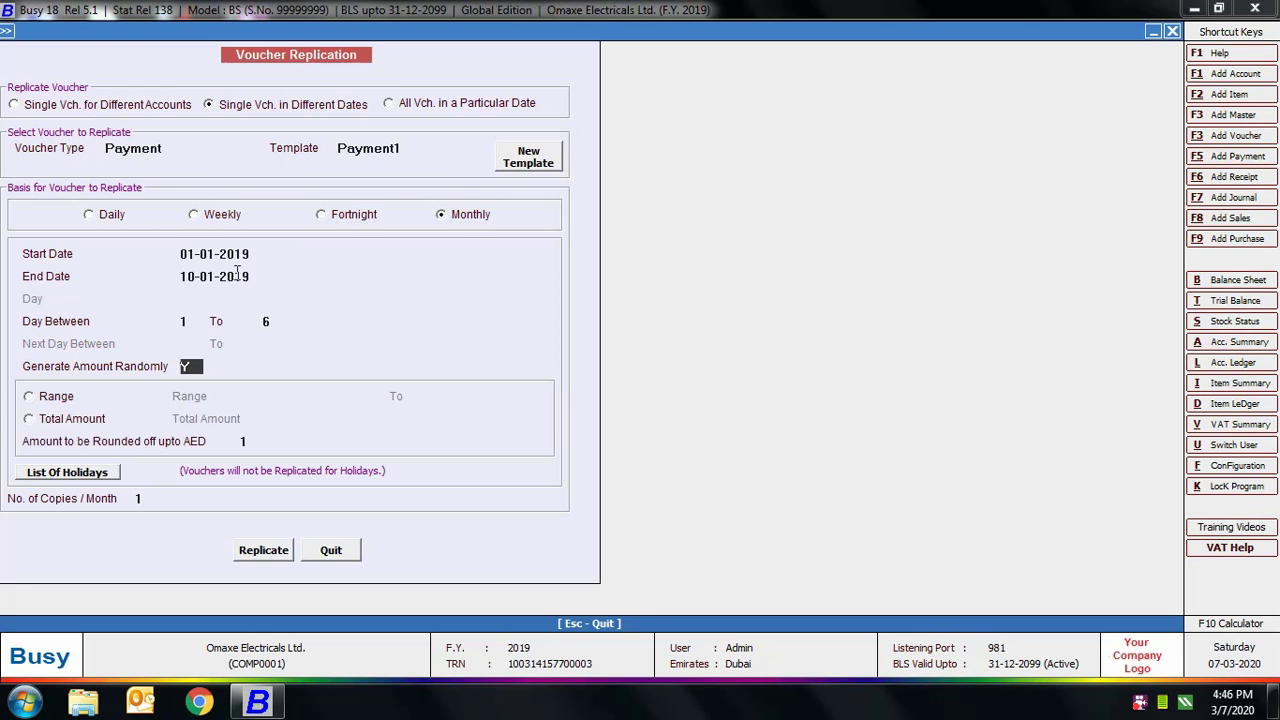
key("Return")
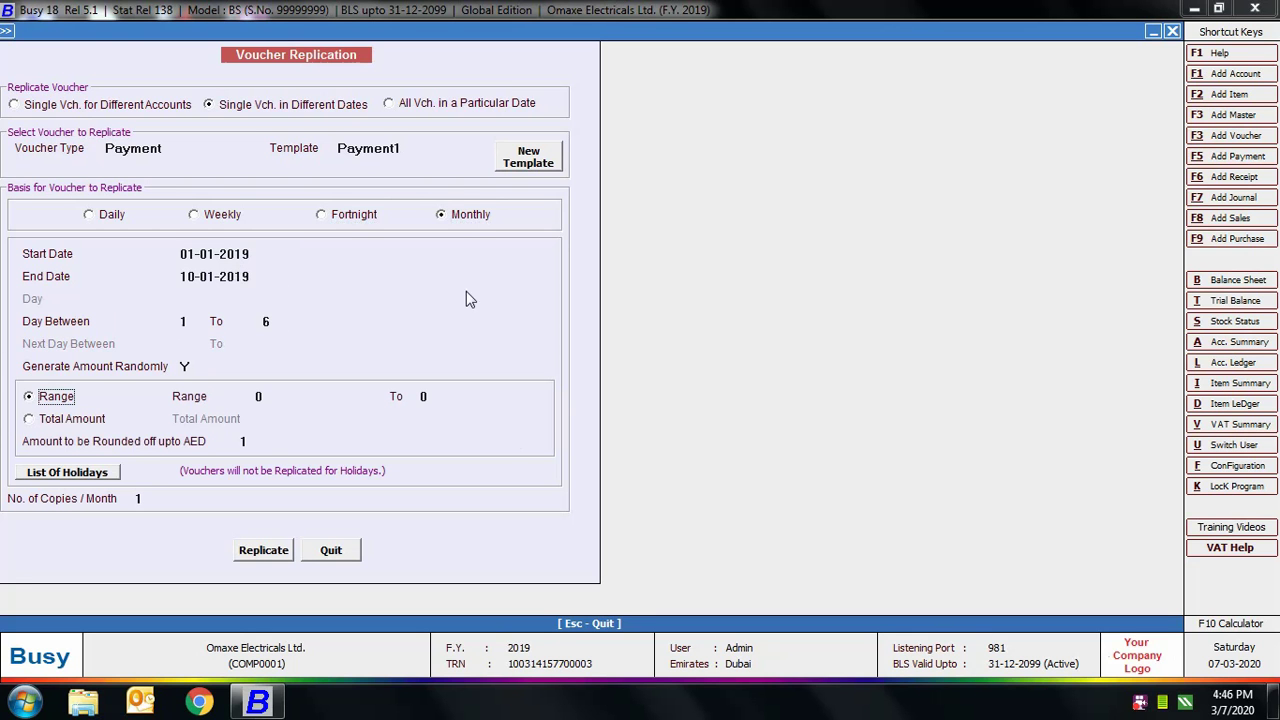
left_click(84, 424)
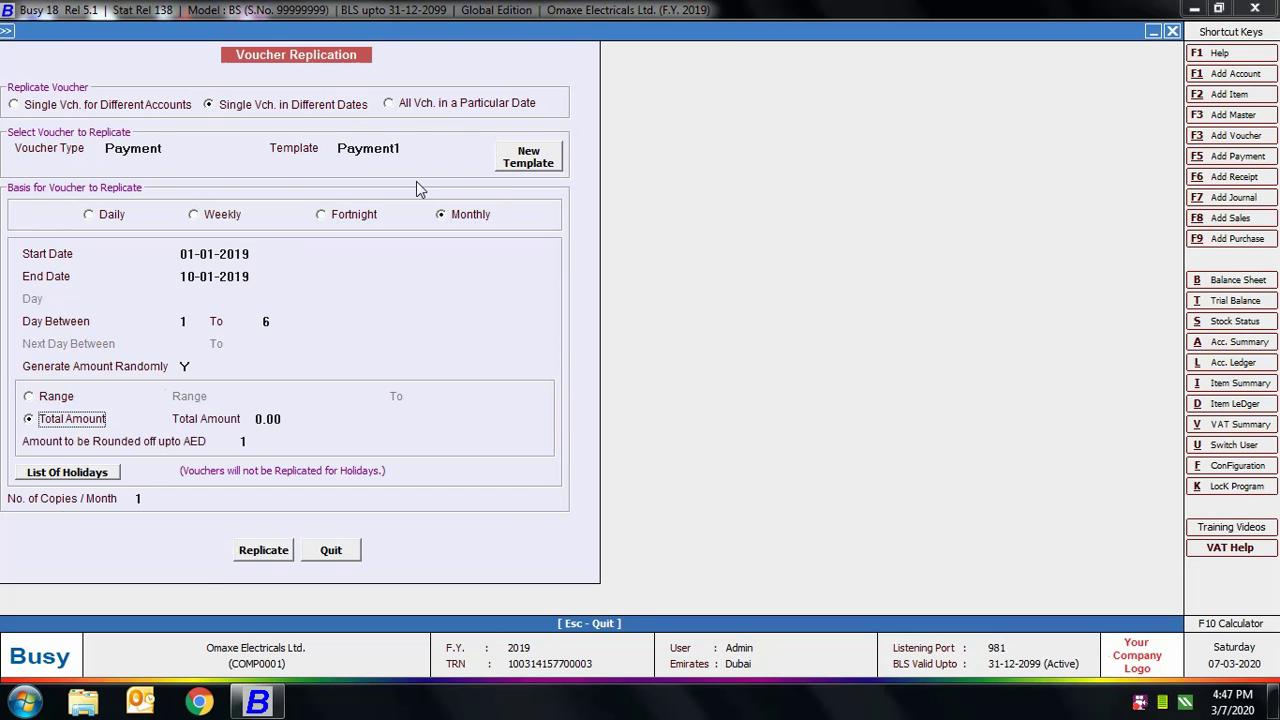
left_click(443, 102)
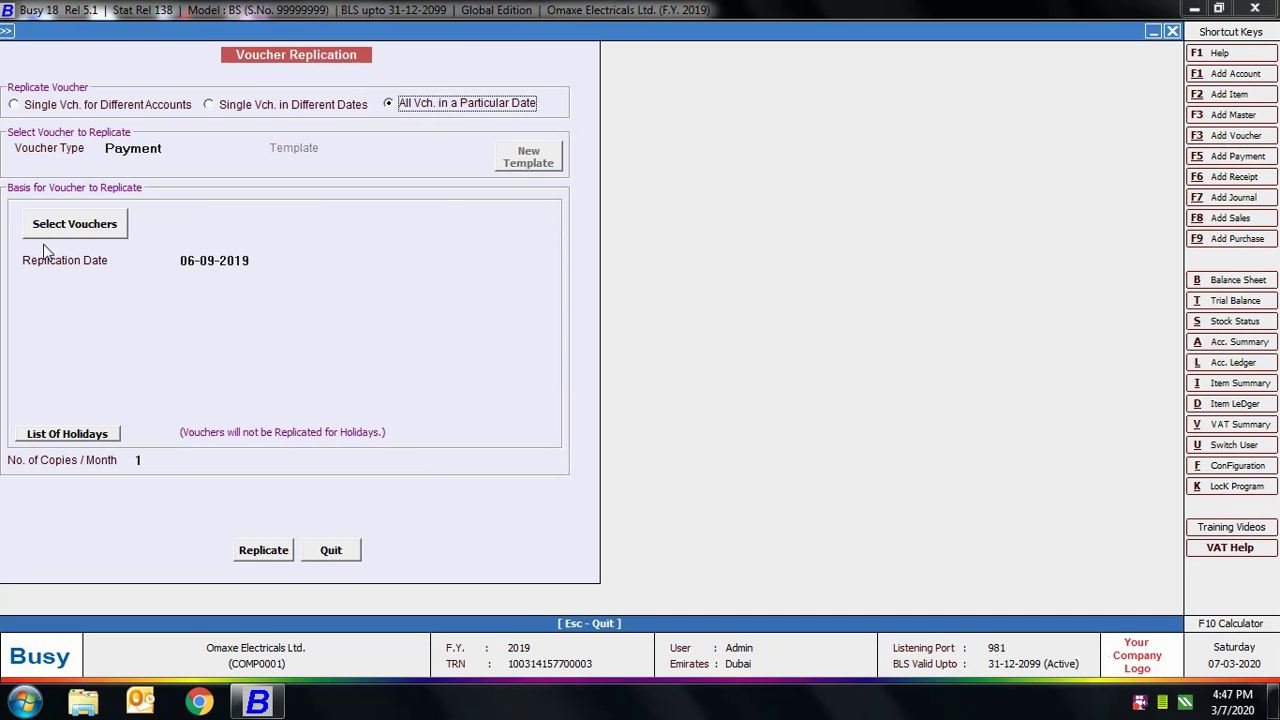
List vouchers dated 31-01-2019 for replication, then quit Voucher Replication
left_click(212, 262)
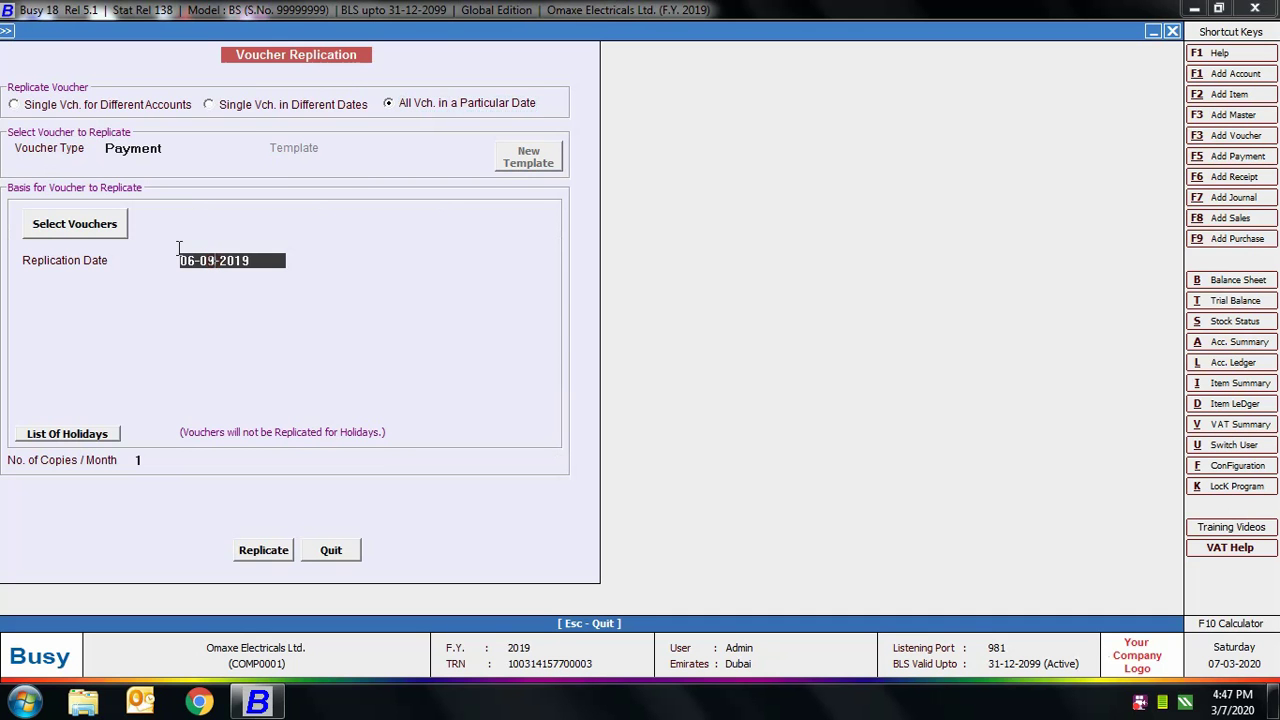
left_click(110, 230)
key("Return")
key("Return")
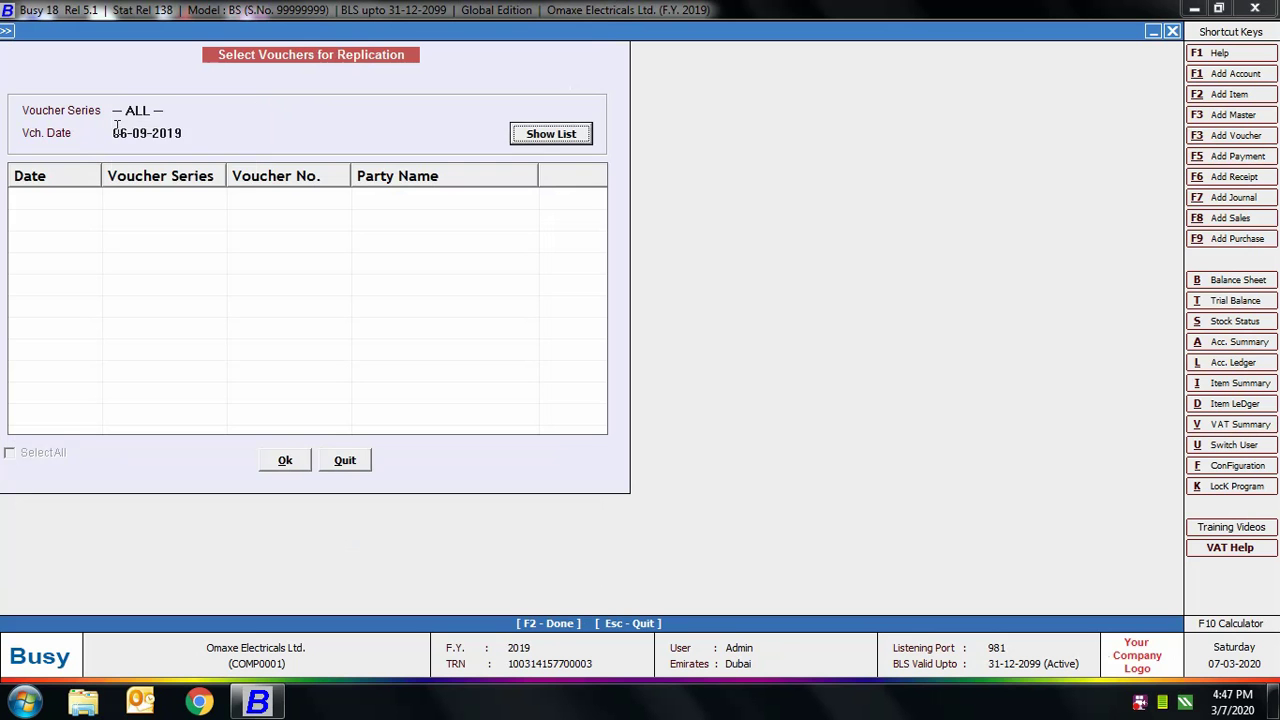
left_click(118, 132)
type("31-1")
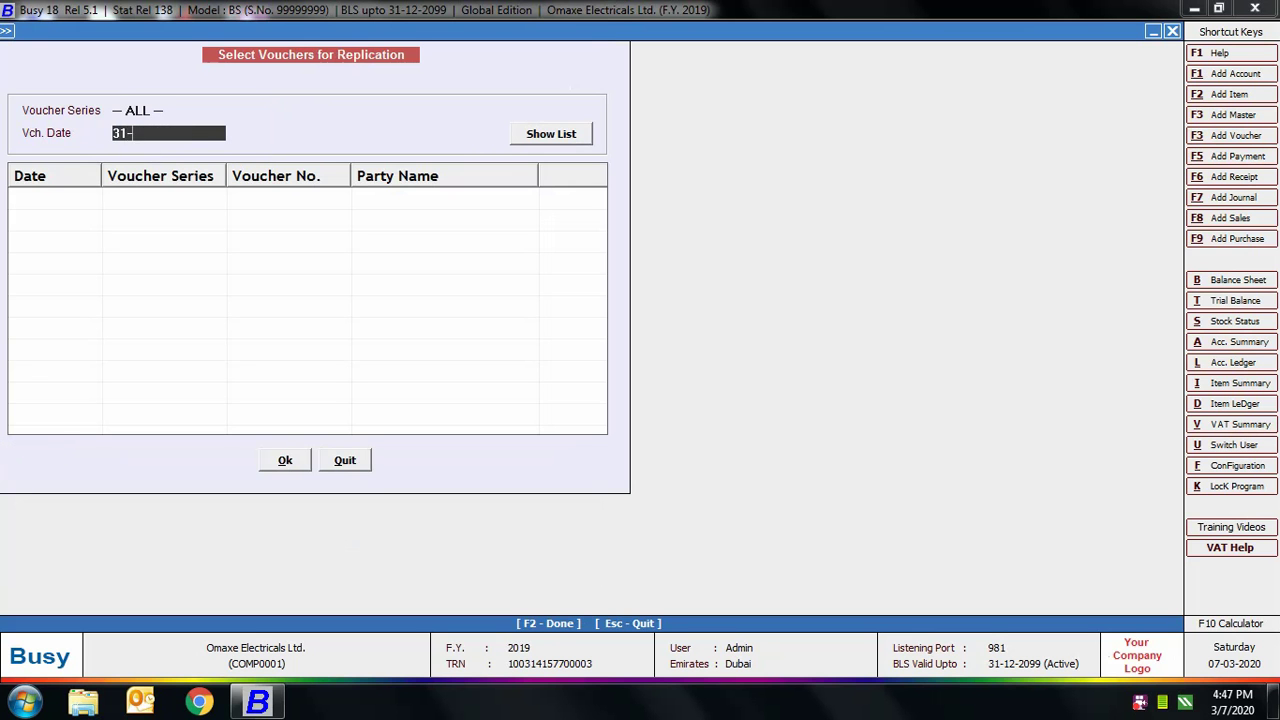
key("Return")
key("Return")
left_click(358, 462)
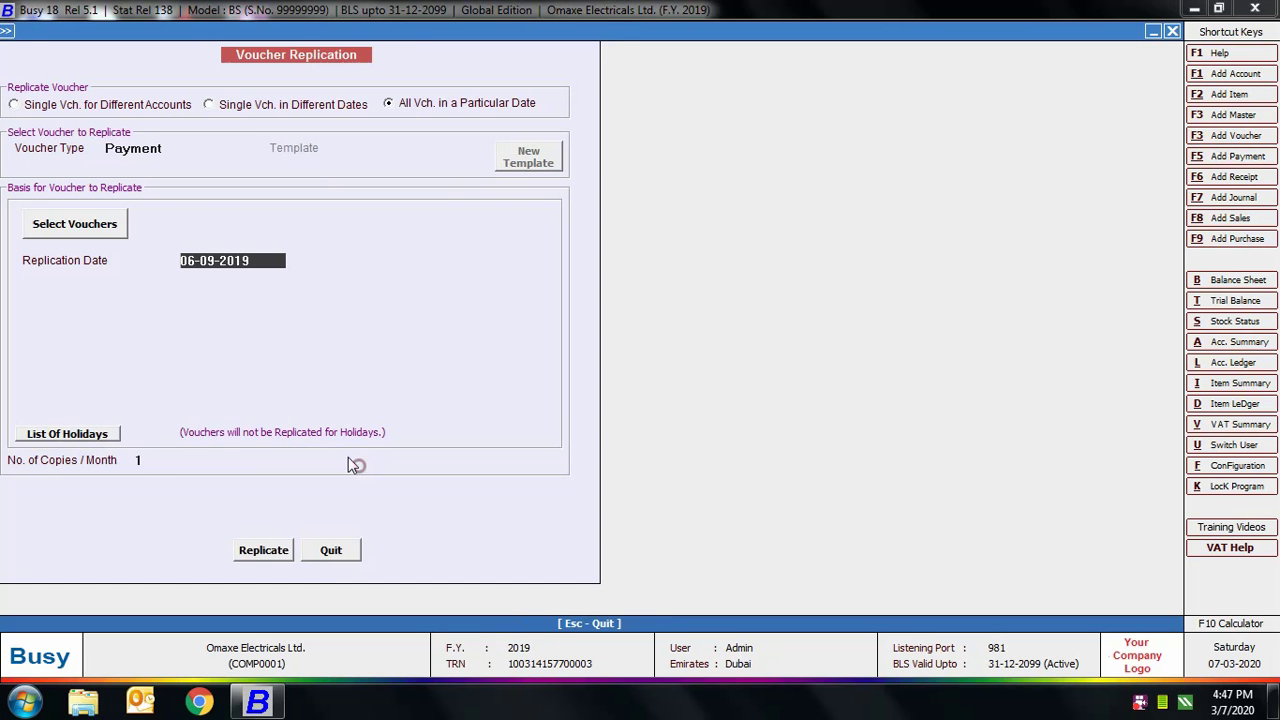
left_click(142, 462)
left_click(316, 557)
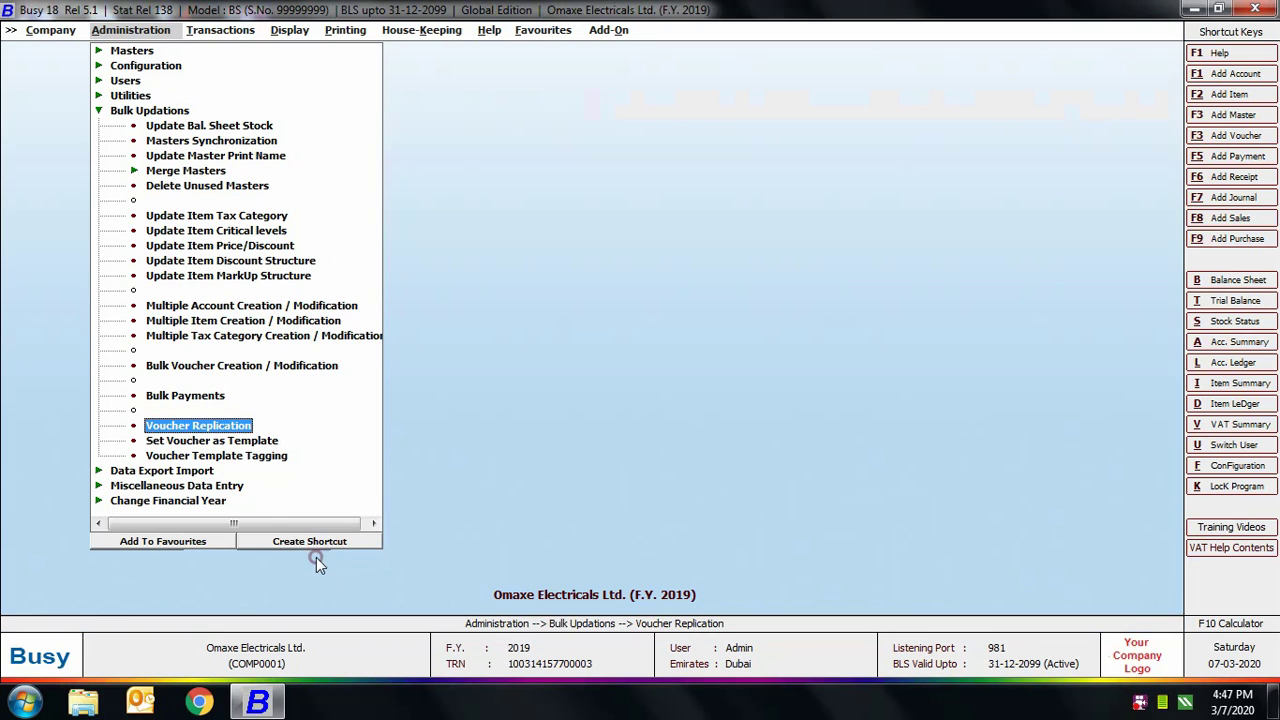
Tag the Sales template to sale vouchers for account Arshia Enterprises
left_click(237, 456)
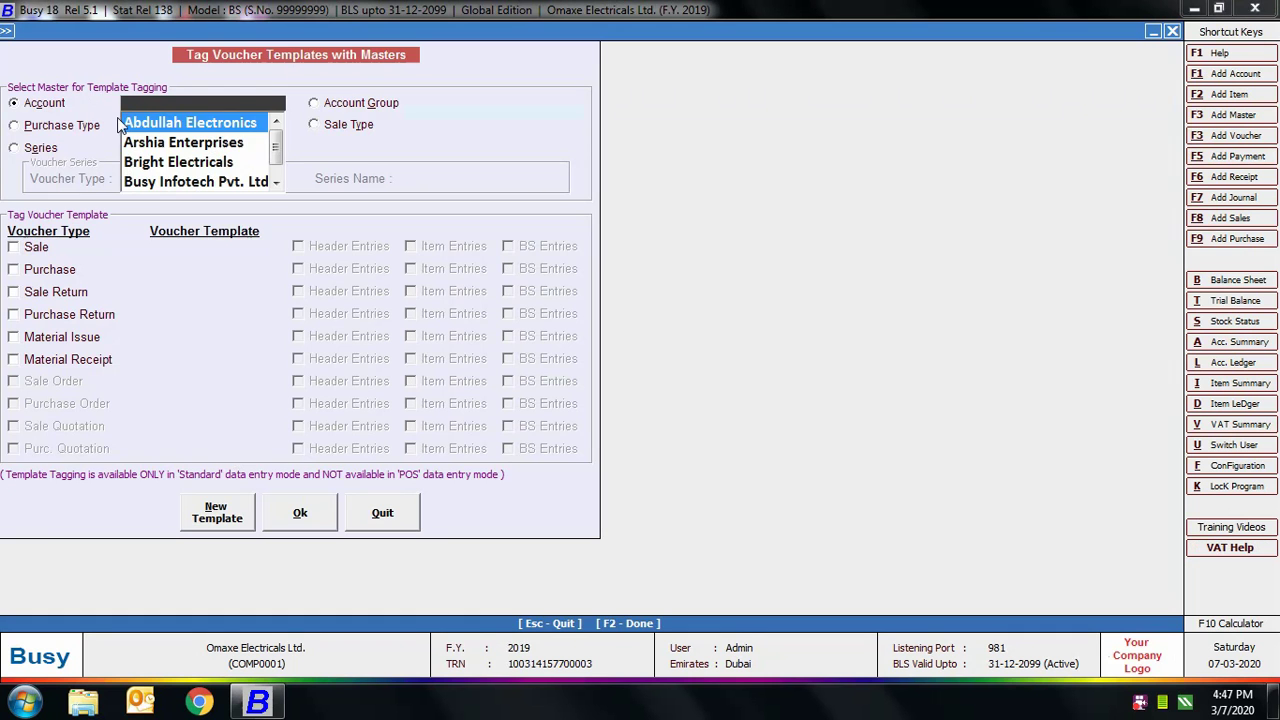
left_click(184, 143)
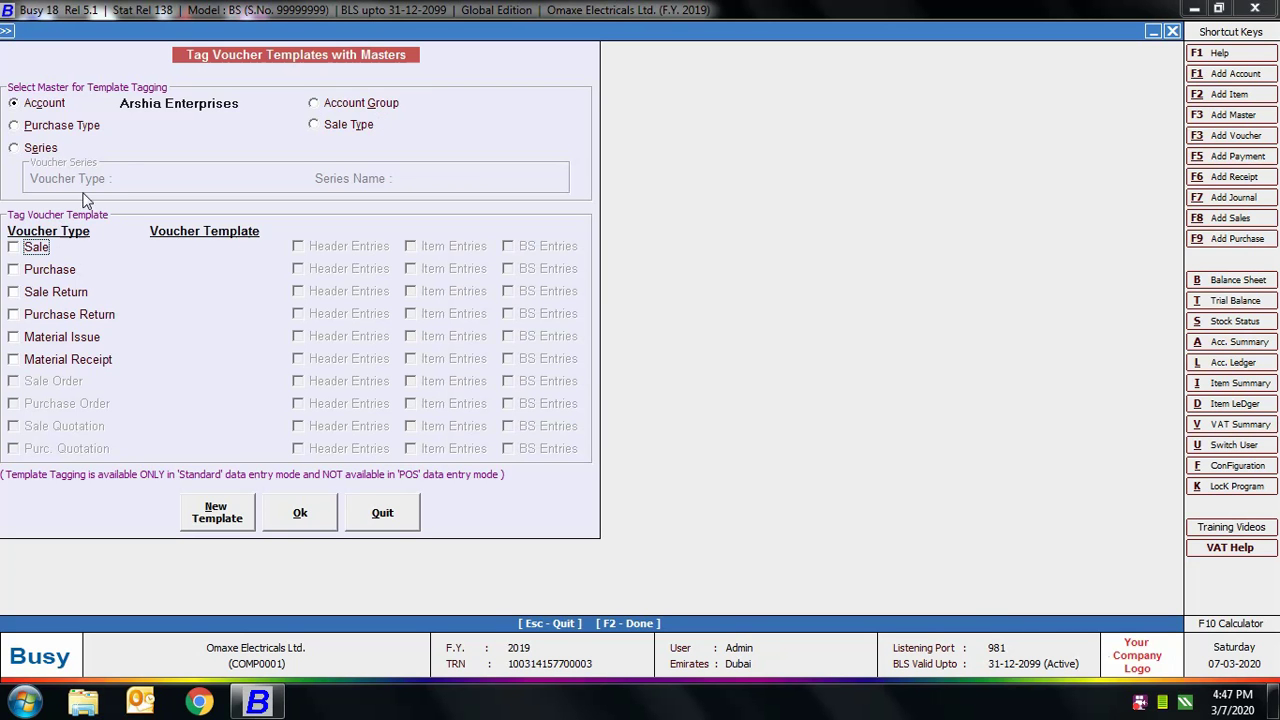
left_click(34, 248)
key("Return")
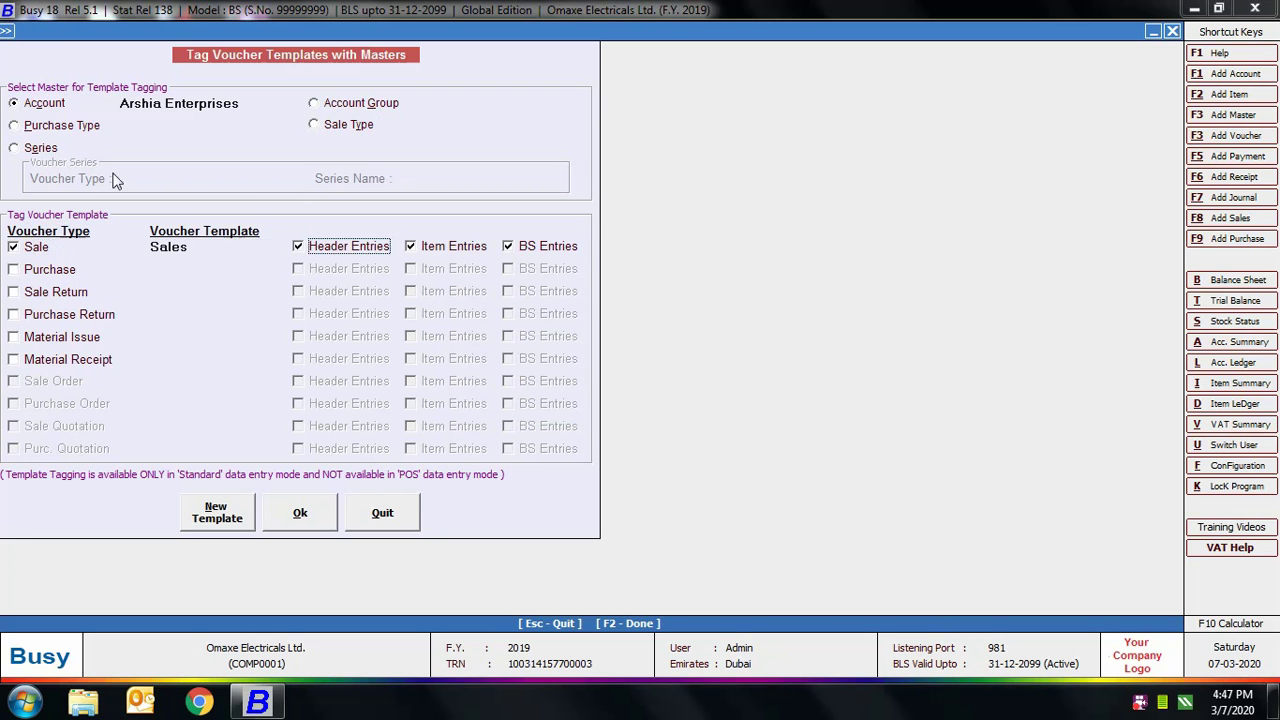
Tag the Sales template to sale vouchers for sale type VAT/5% (T)
left_click(330, 119)
key("Down")
key("Down")
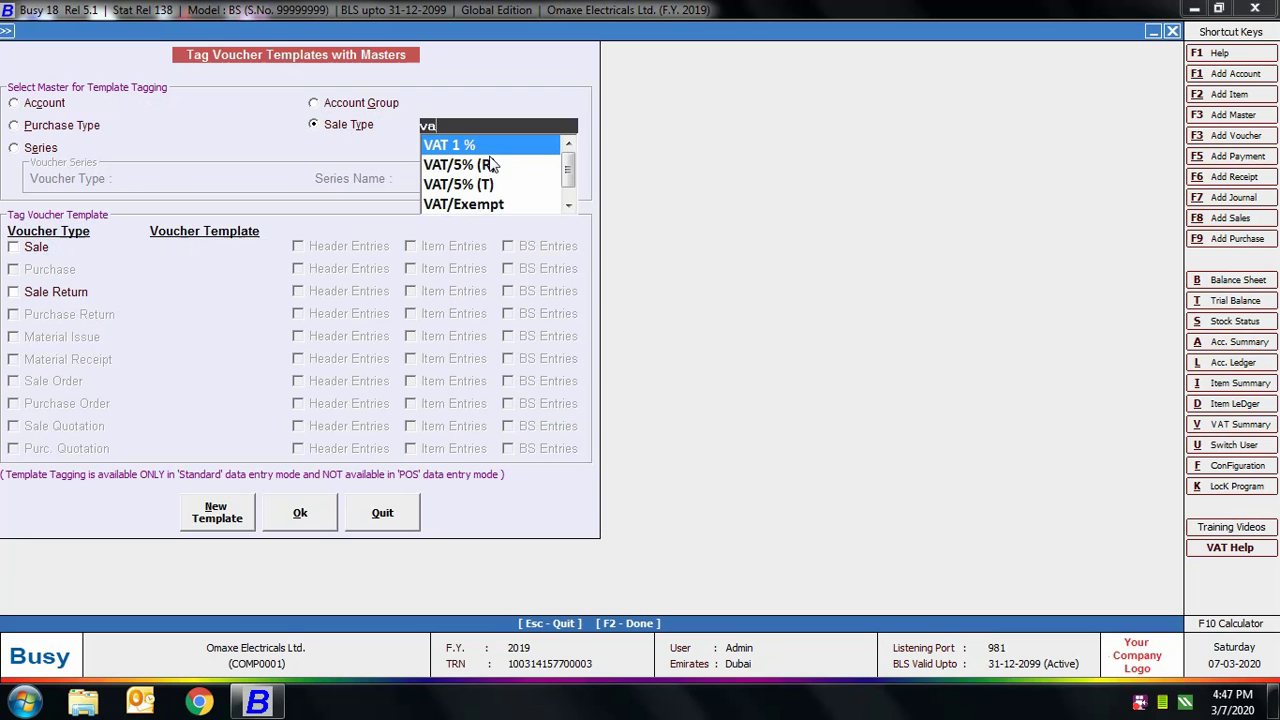
key("Down")
key("Down")
key("Return")
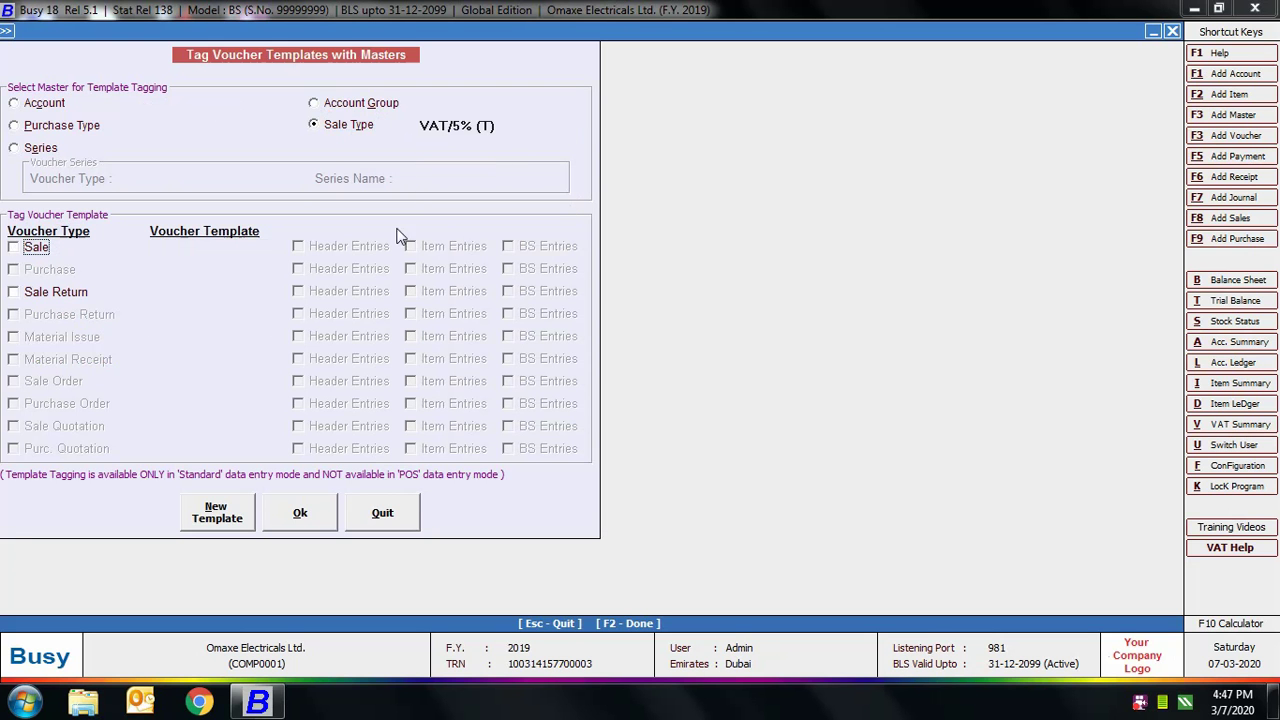
left_click(42, 248)
left_click(166, 262)
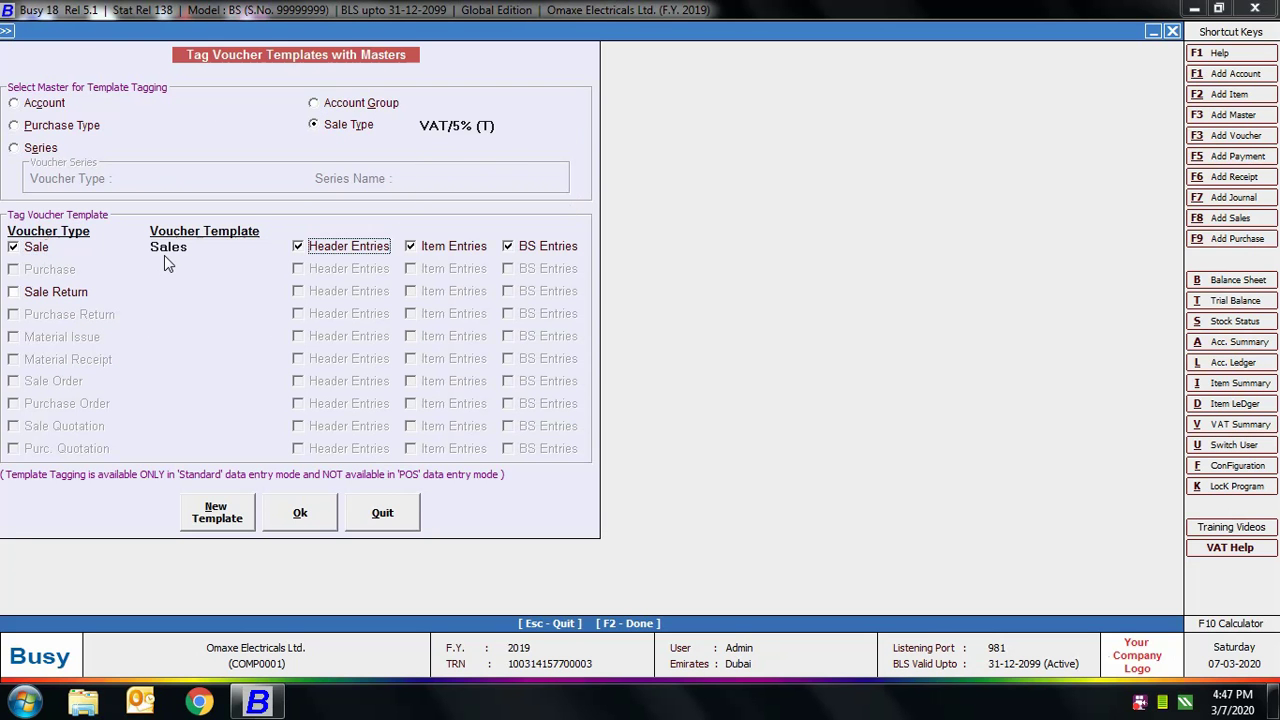